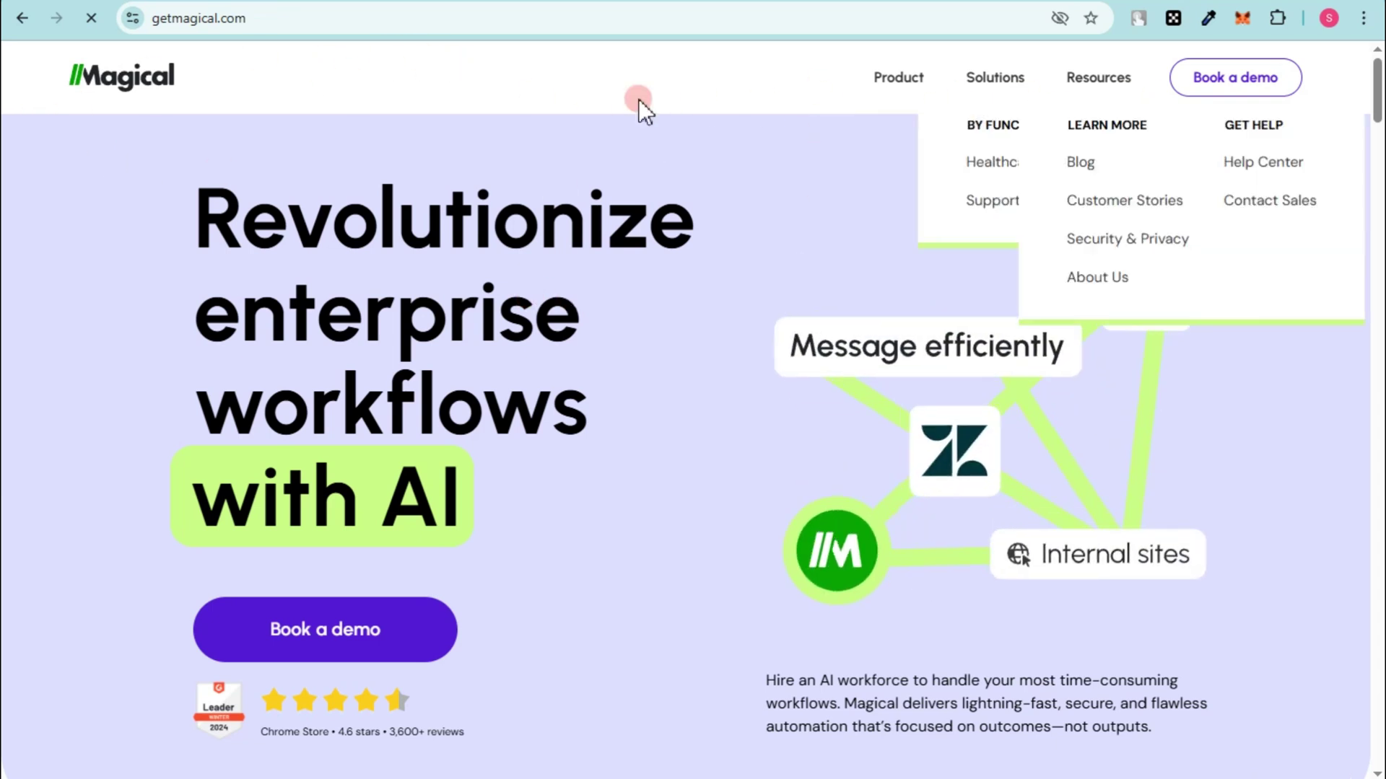
Step: Look through the Magical homepage, from the enterprise workflow pitch to the sections on self-serve and adaptive automation
scroll(805, 224, "down", 3)
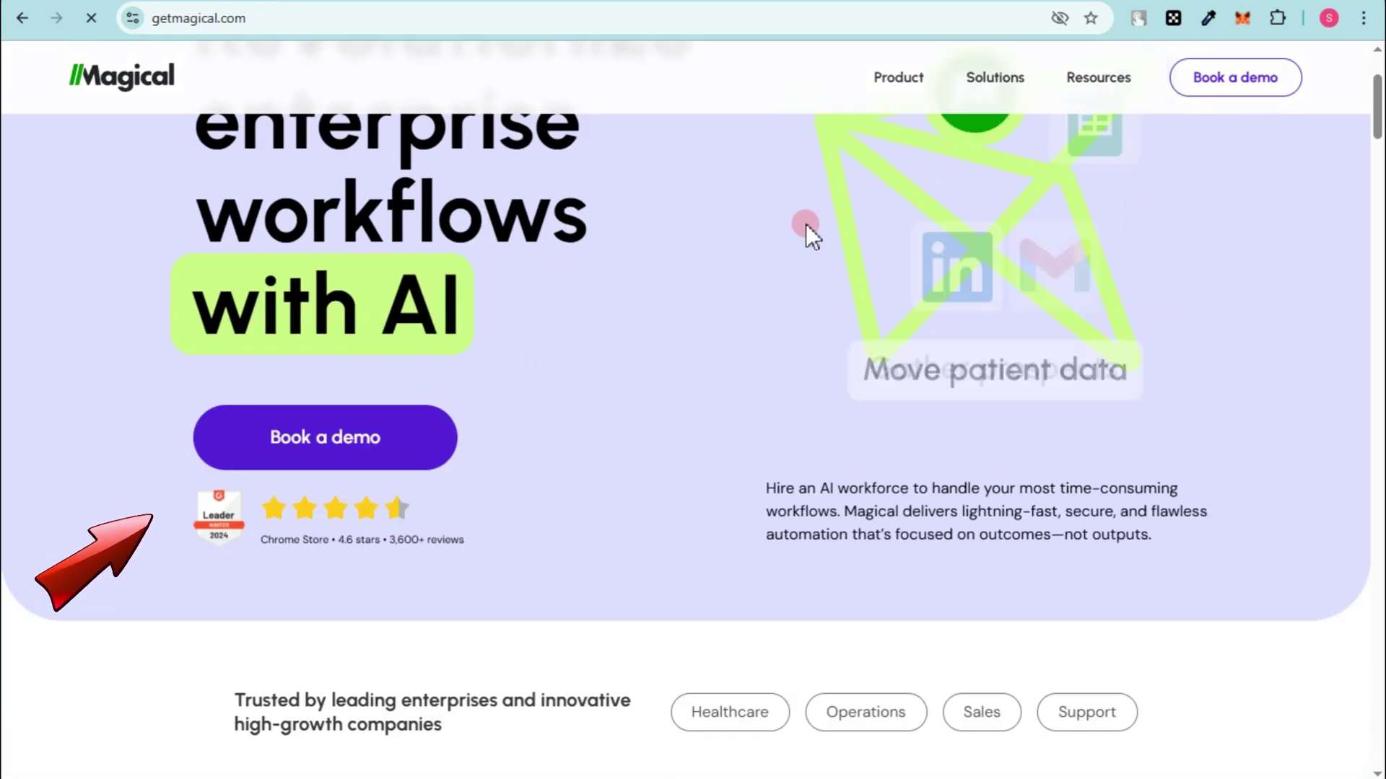
scroll(991, 341, "down", 5)
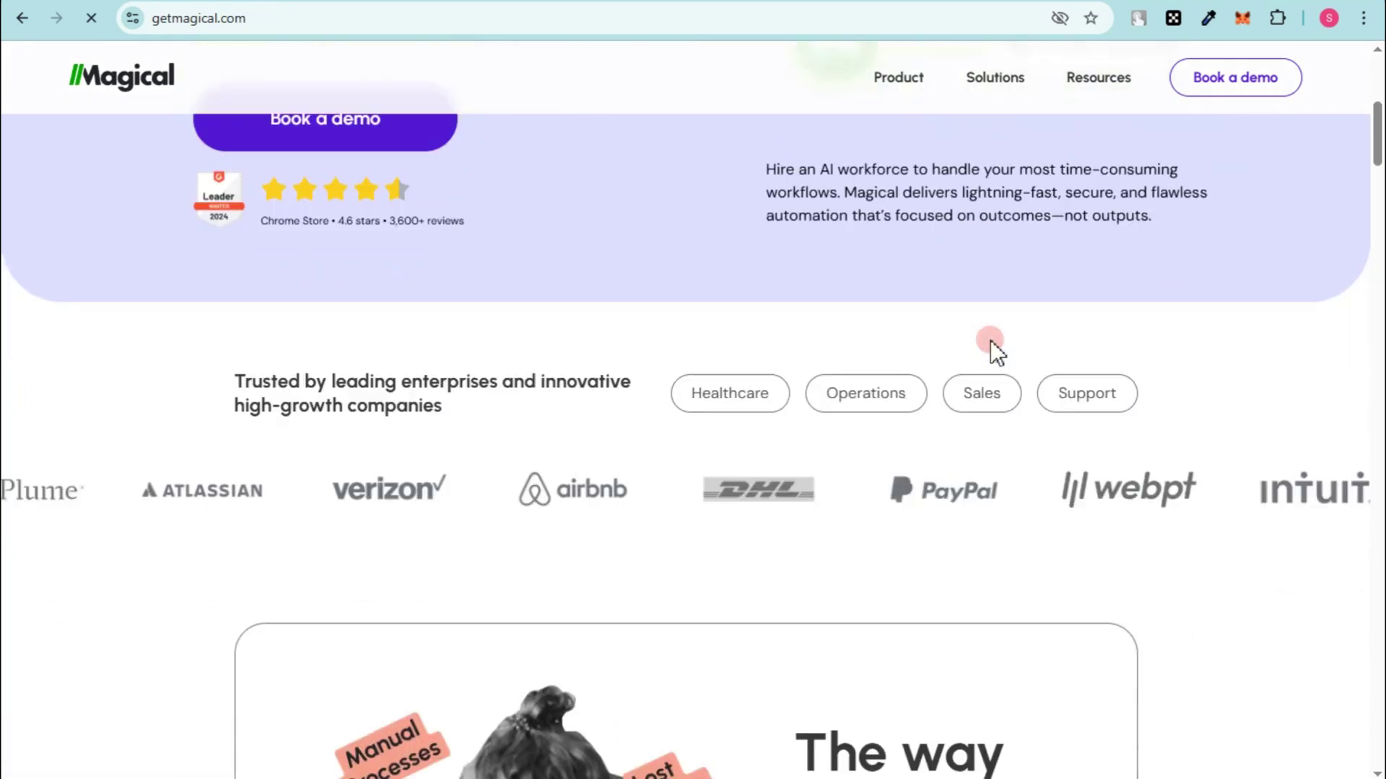
scroll(991, 341, "down", 12)
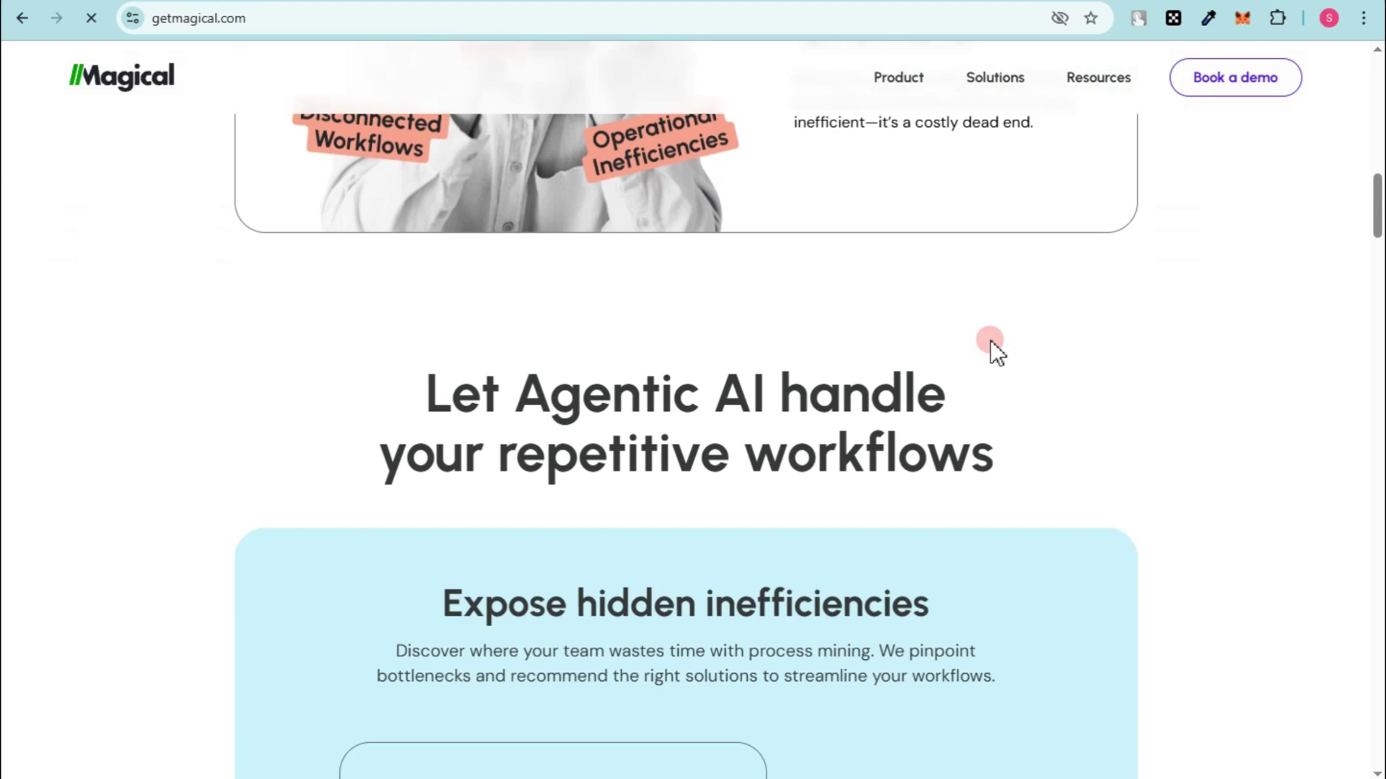
scroll(990, 340, "down", 8)
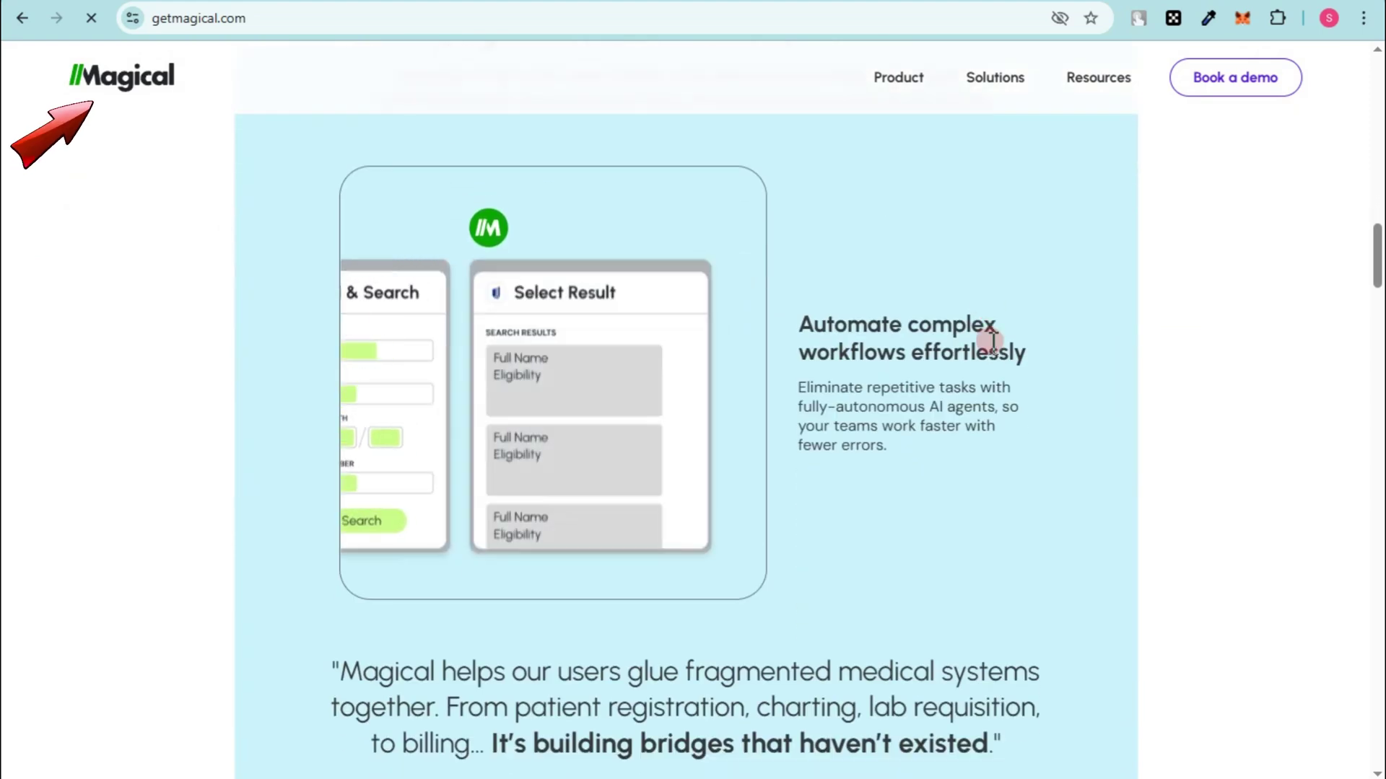
scroll(990, 342, "down", 9)
scroll(990, 342, "down", 9)
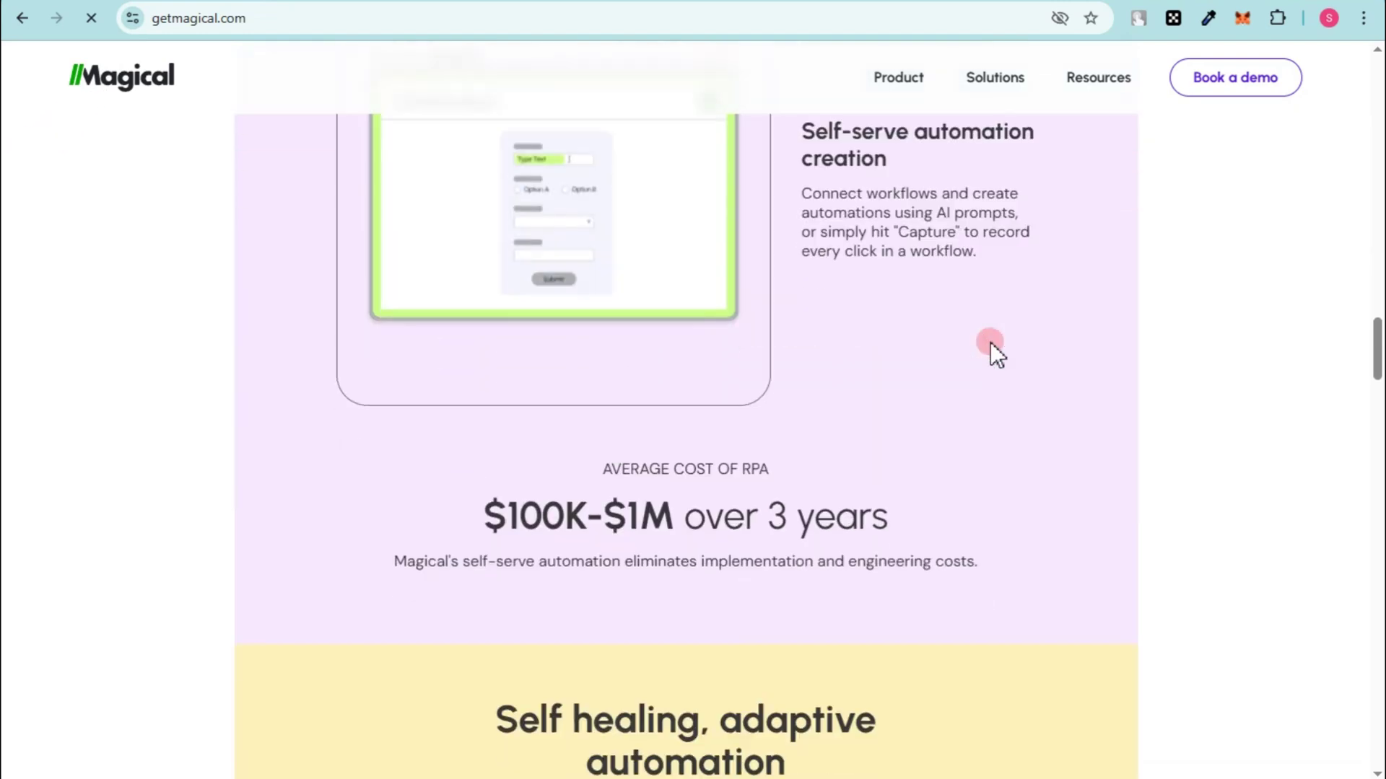
scroll(990, 342, "down", 6)
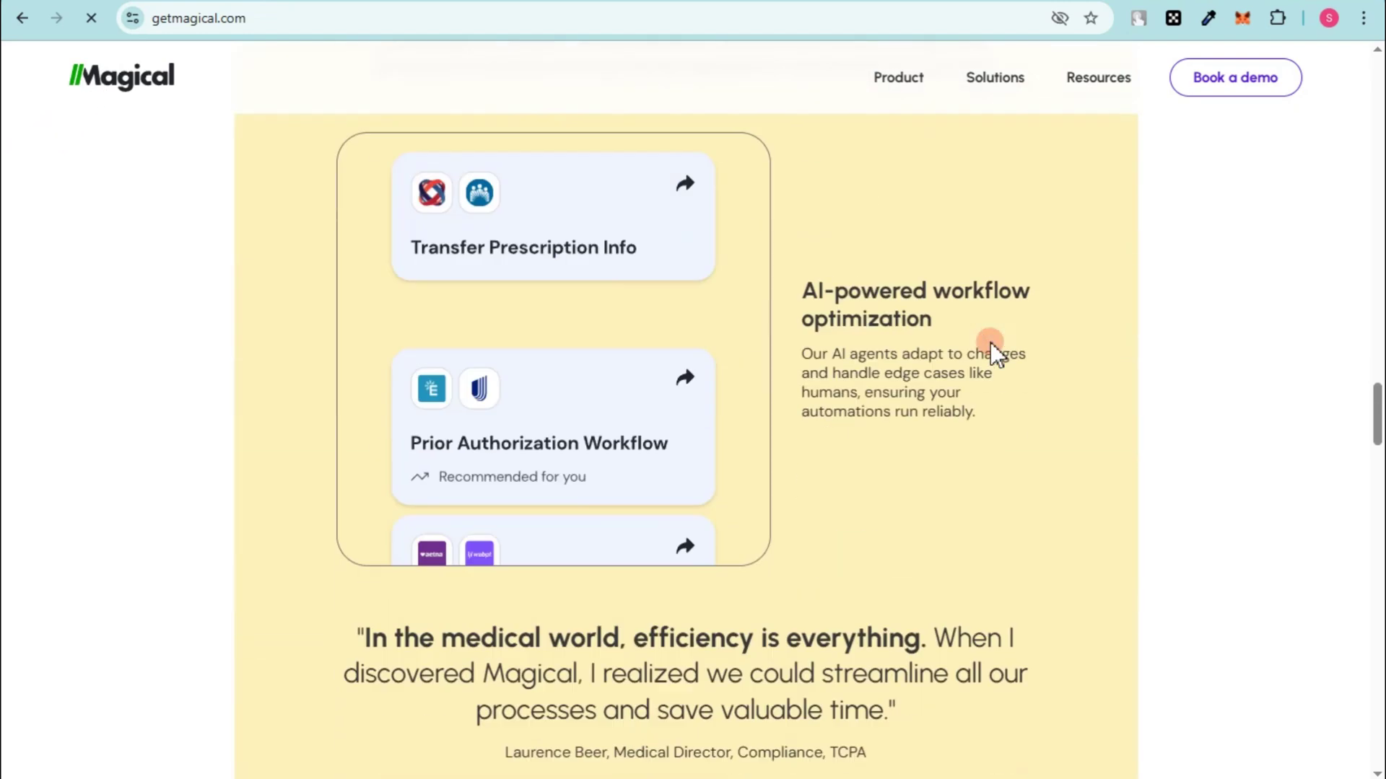
scroll(996, 346, "up", 4)
mouse_move(903, 81)
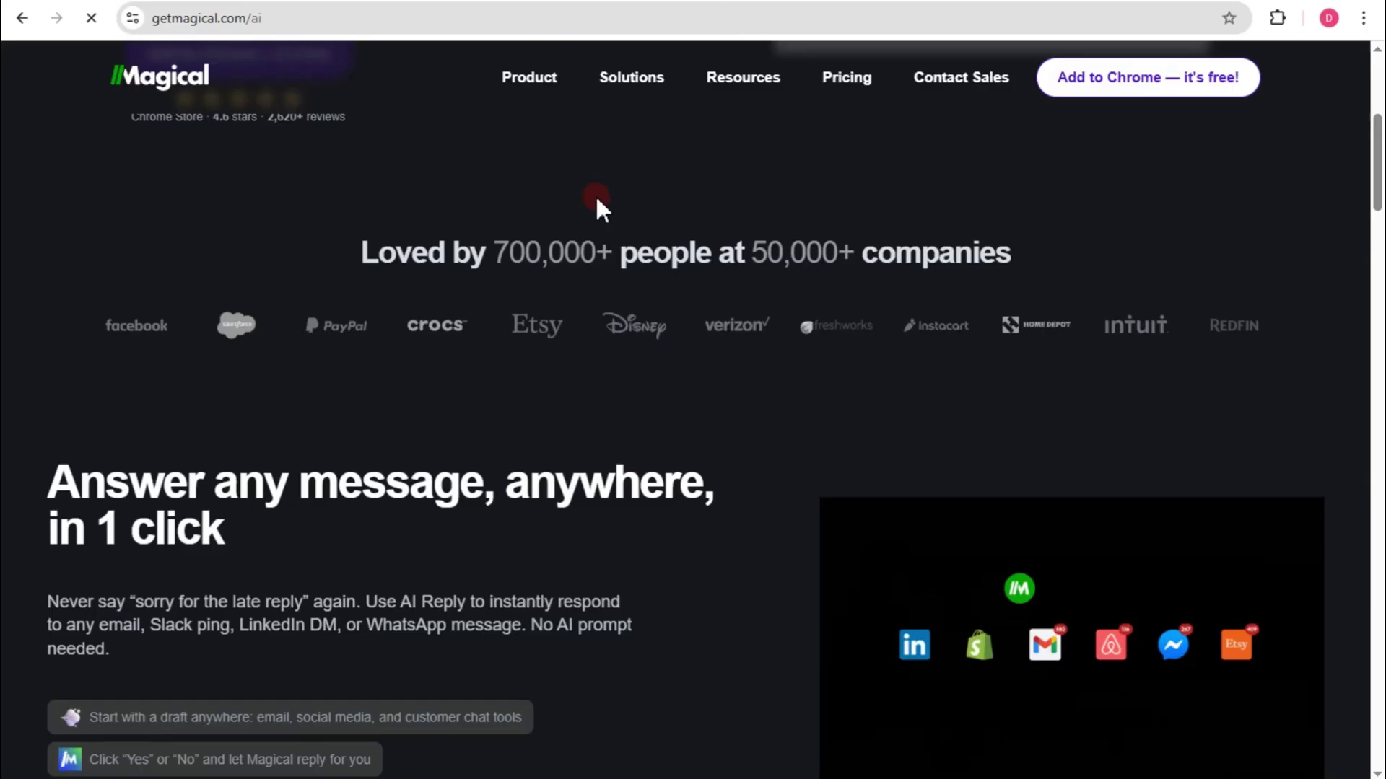
Step: Review the Magical AI page, from the one-click reply features to the FAQ and footer links
scroll(597, 207, "up", 4)
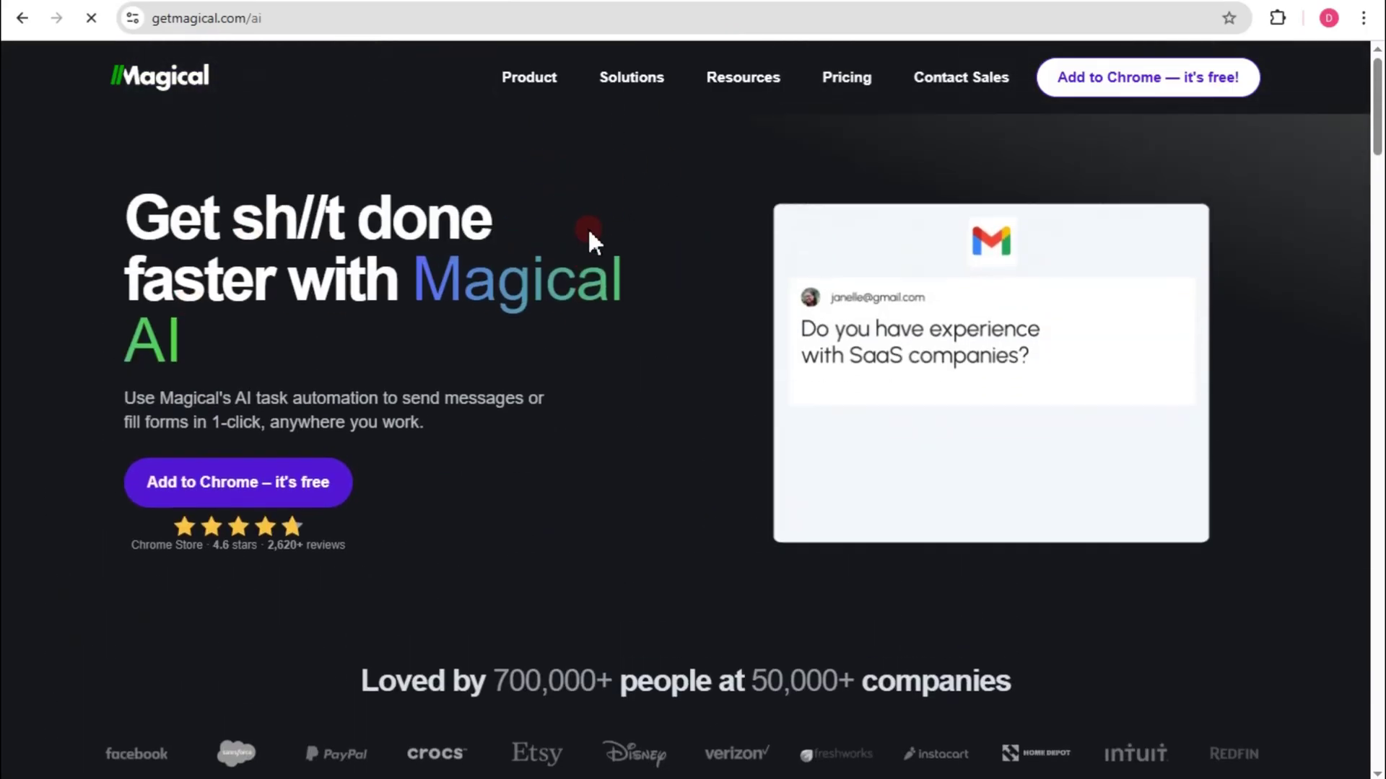
scroll(609, 266, "down", 3)
scroll(609, 266, "down", 4)
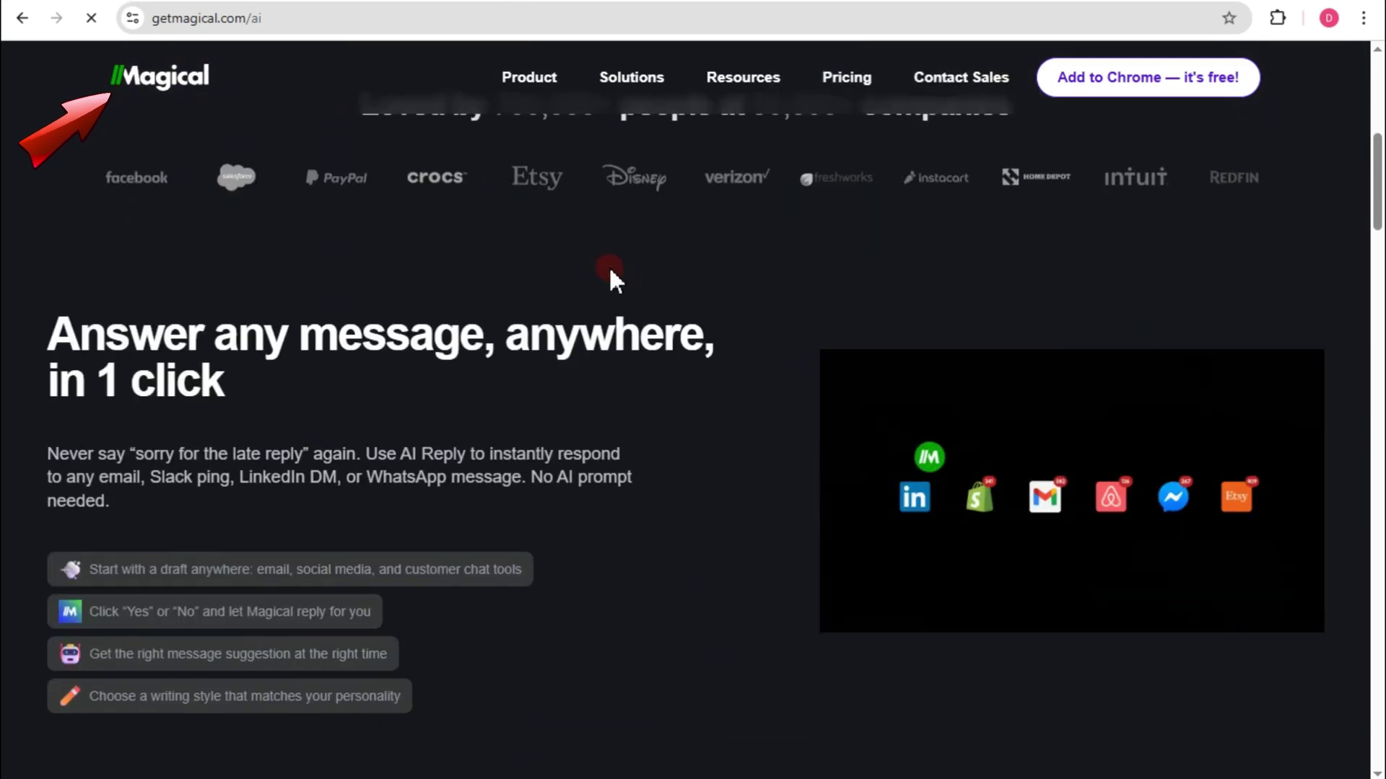
scroll(464, 407, "down", 3)
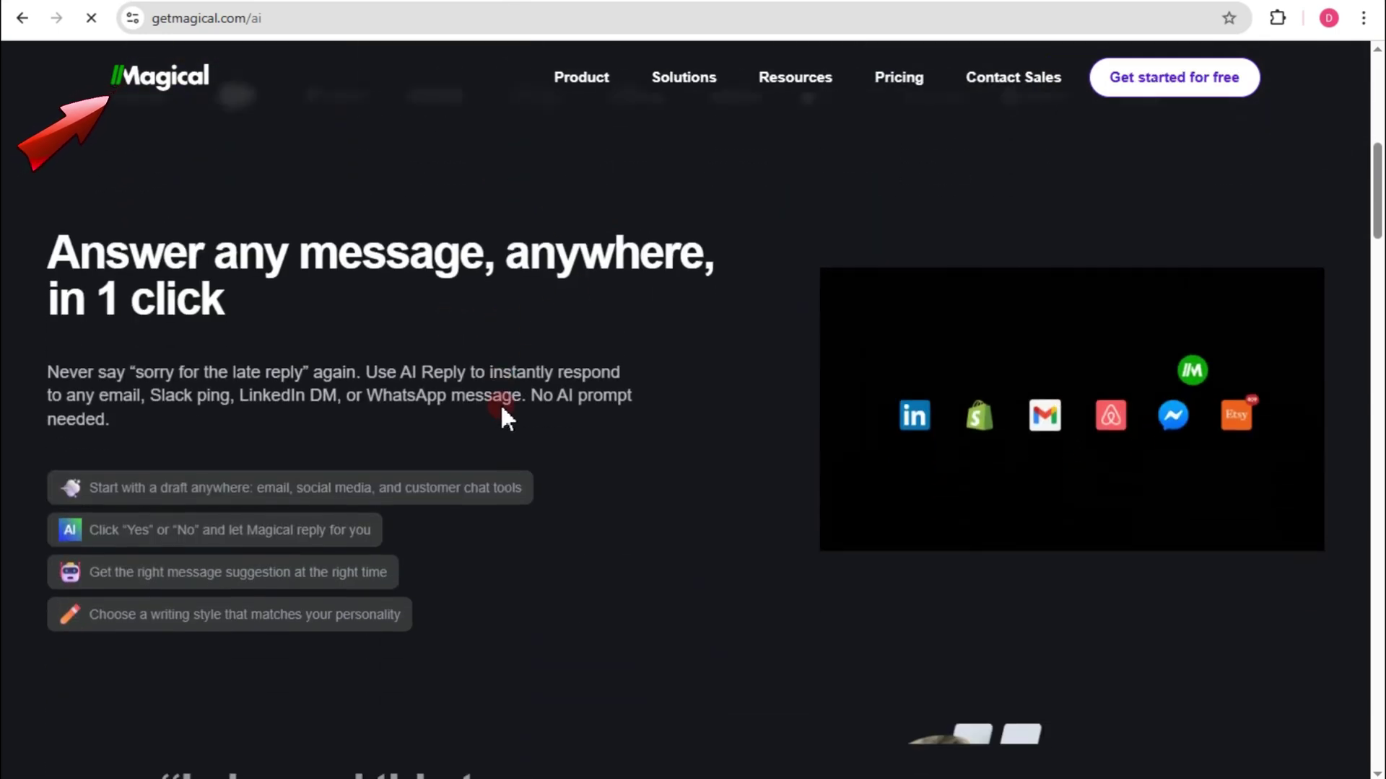
scroll(829, 471, "down", 4)
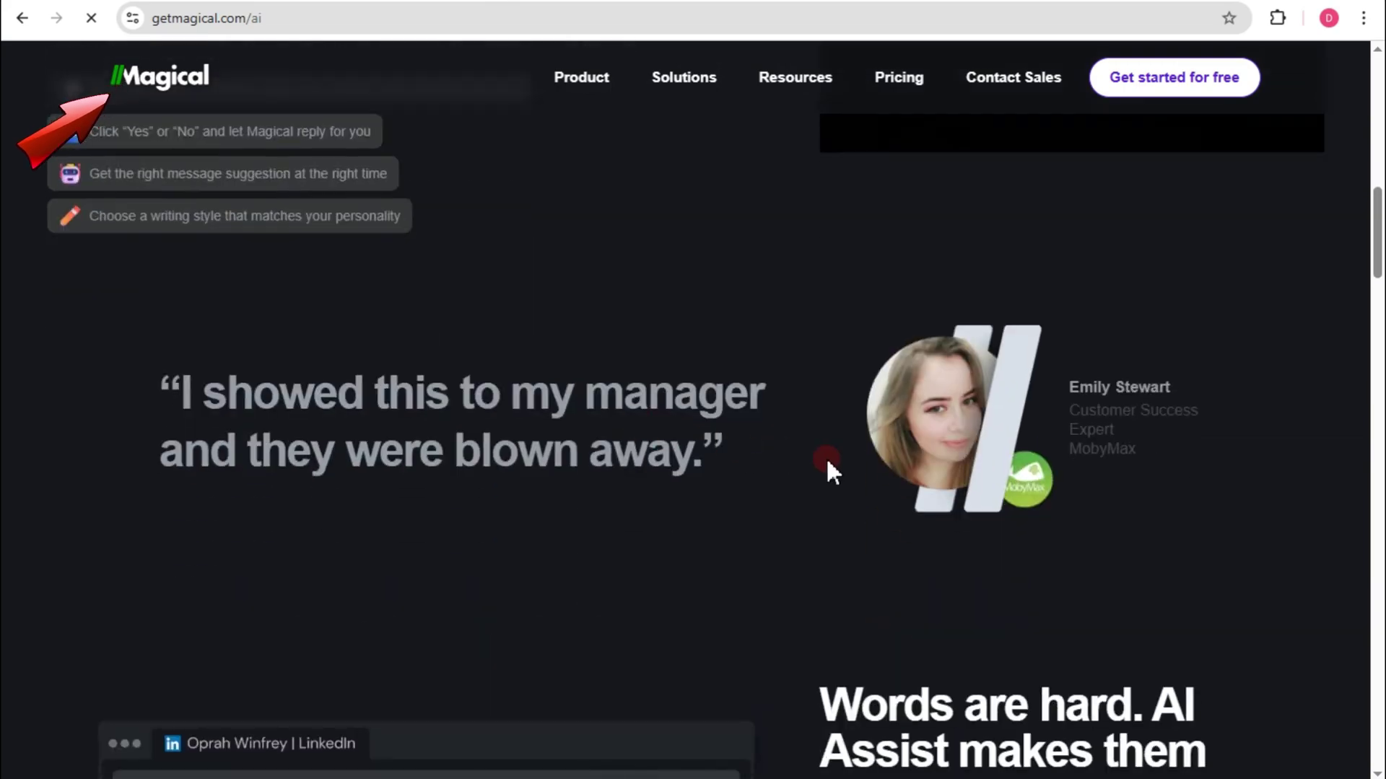
scroll(965, 484, "down", 9)
scroll(964, 485, "up", 18)
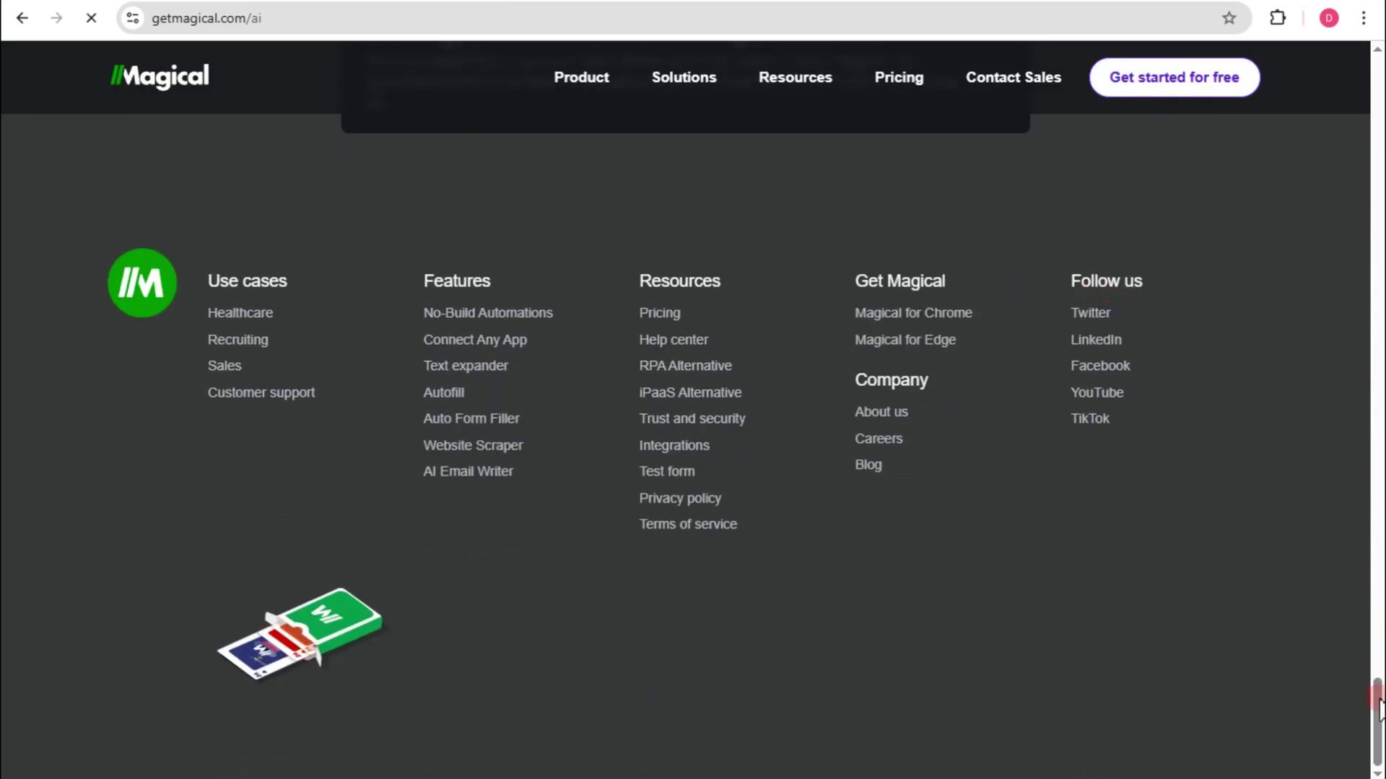
left_click_drag(1379, 706, 1379, 145)
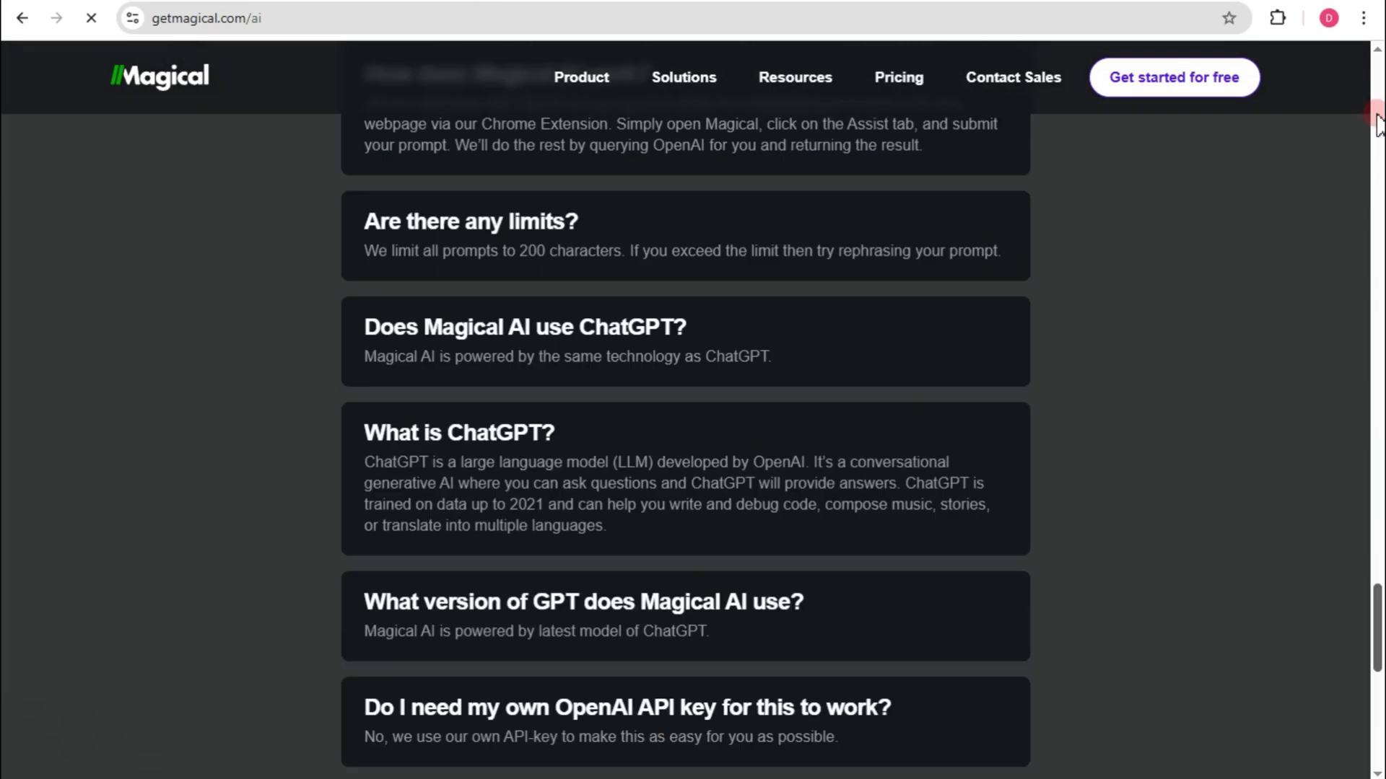
scroll(693, 433, "down", 10)
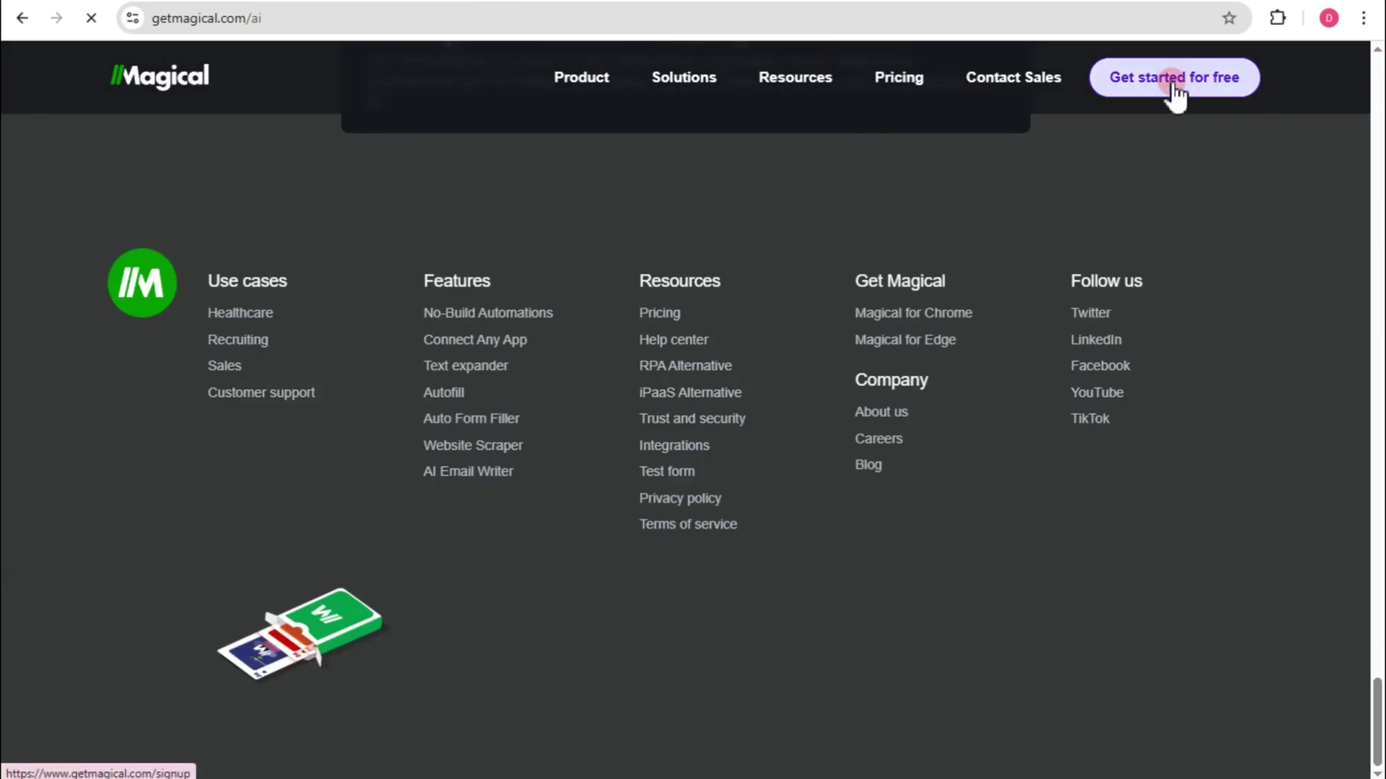
Step: Start a free Magical work account and sign up with Google
left_click(1173, 79)
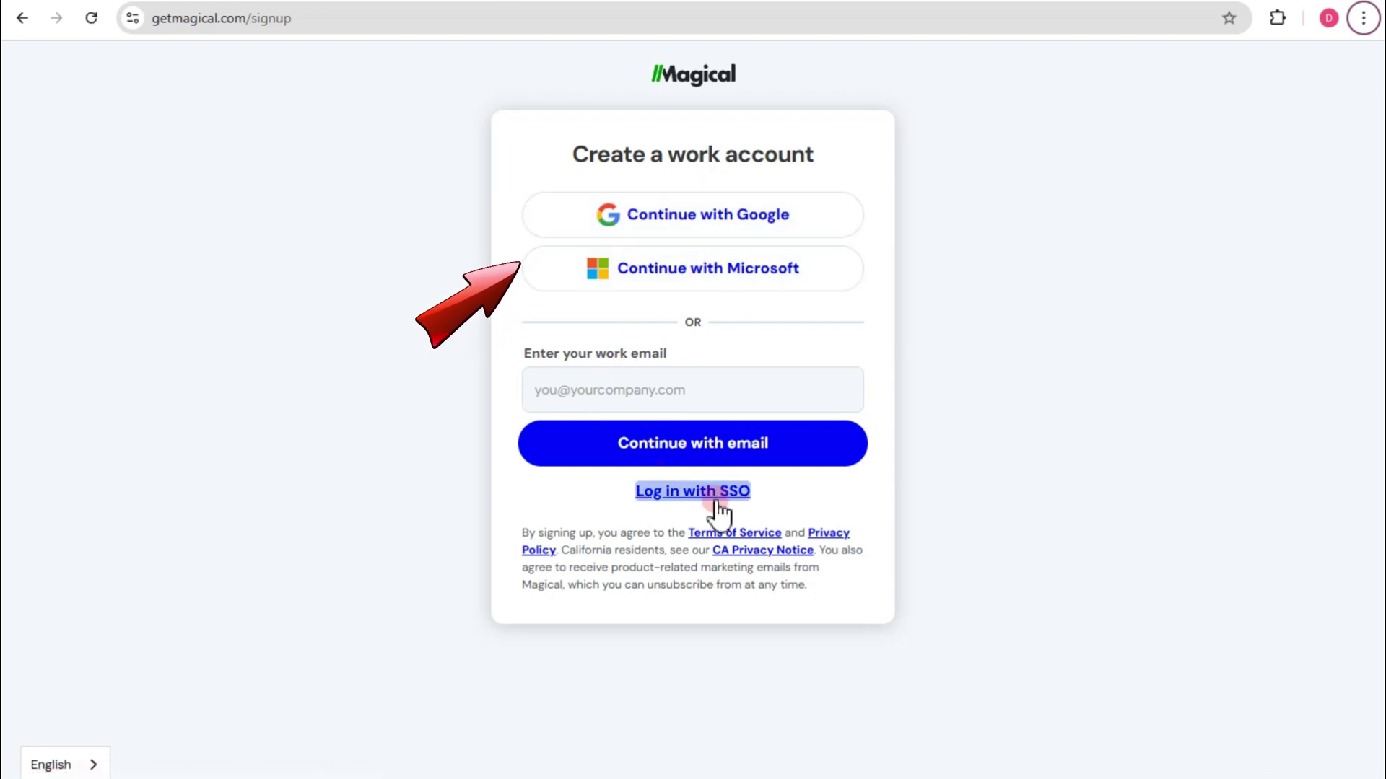
left_click(685, 215)
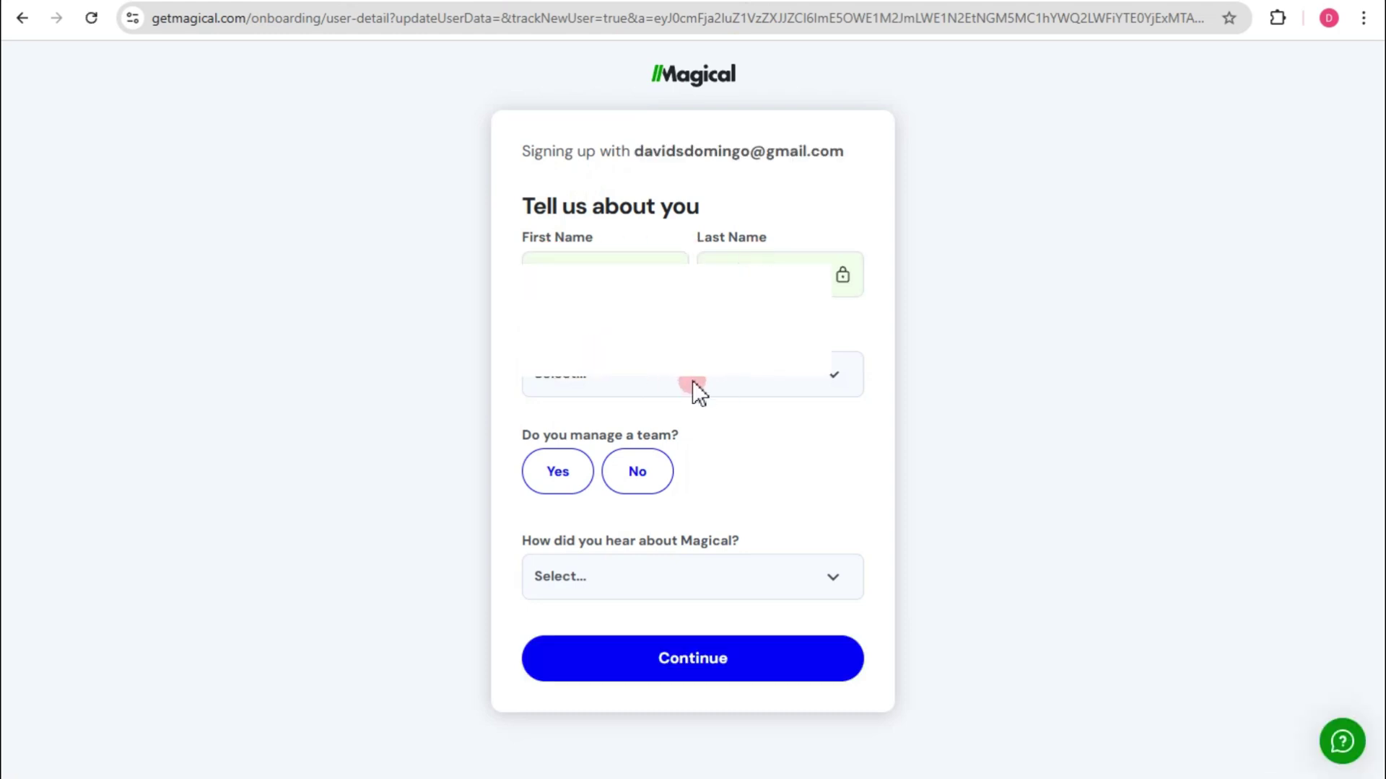
Step: Choose Customer Support as the job area in the sign-up profile
left_click(656, 380)
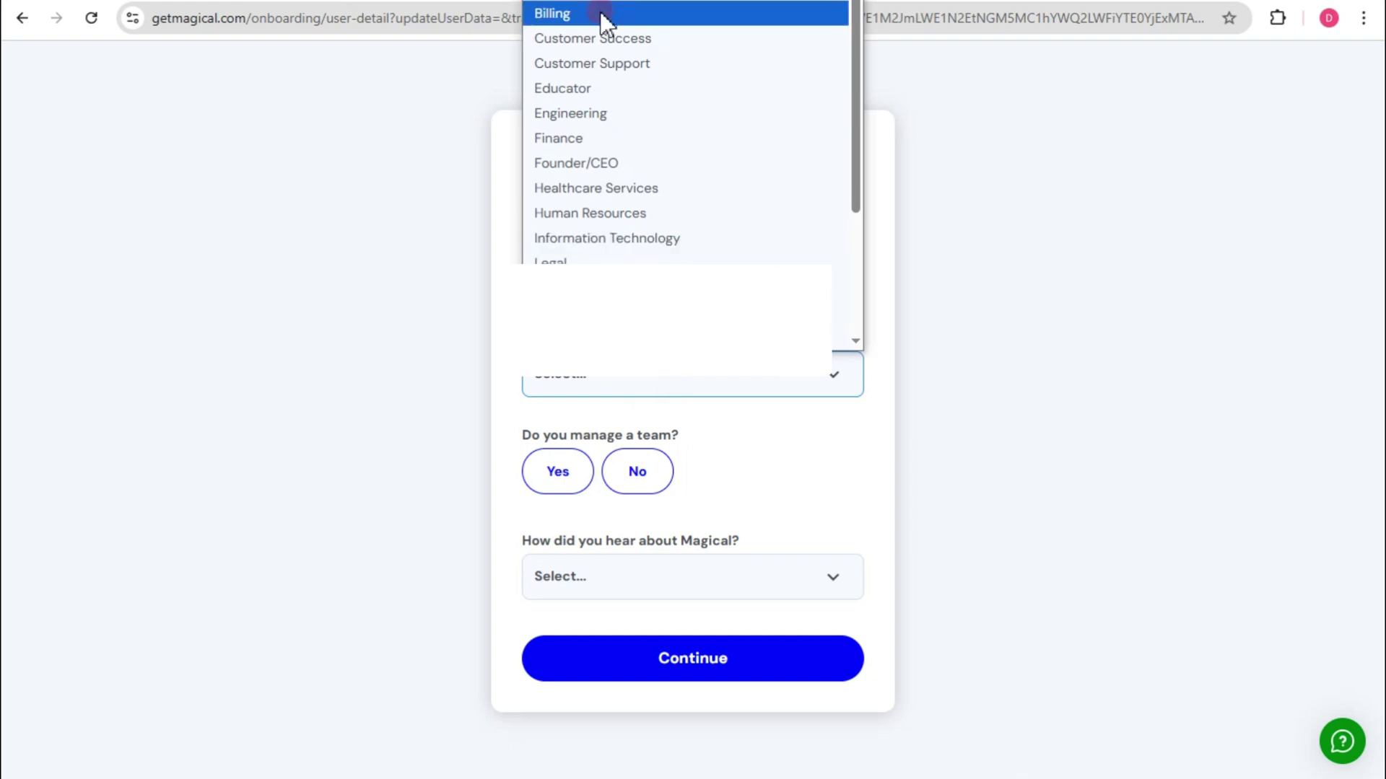
left_click(603, 22)
left_click(656, 382)
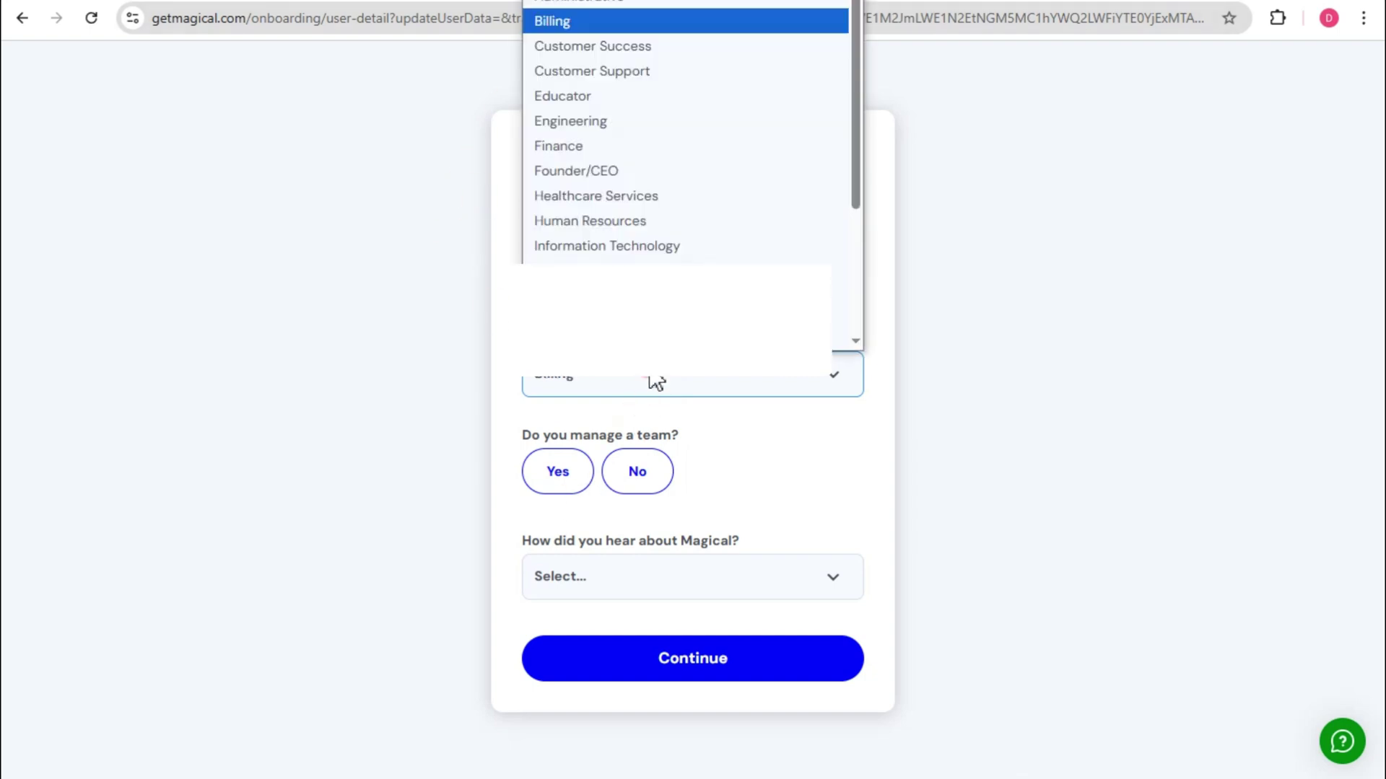
left_click(637, 61)
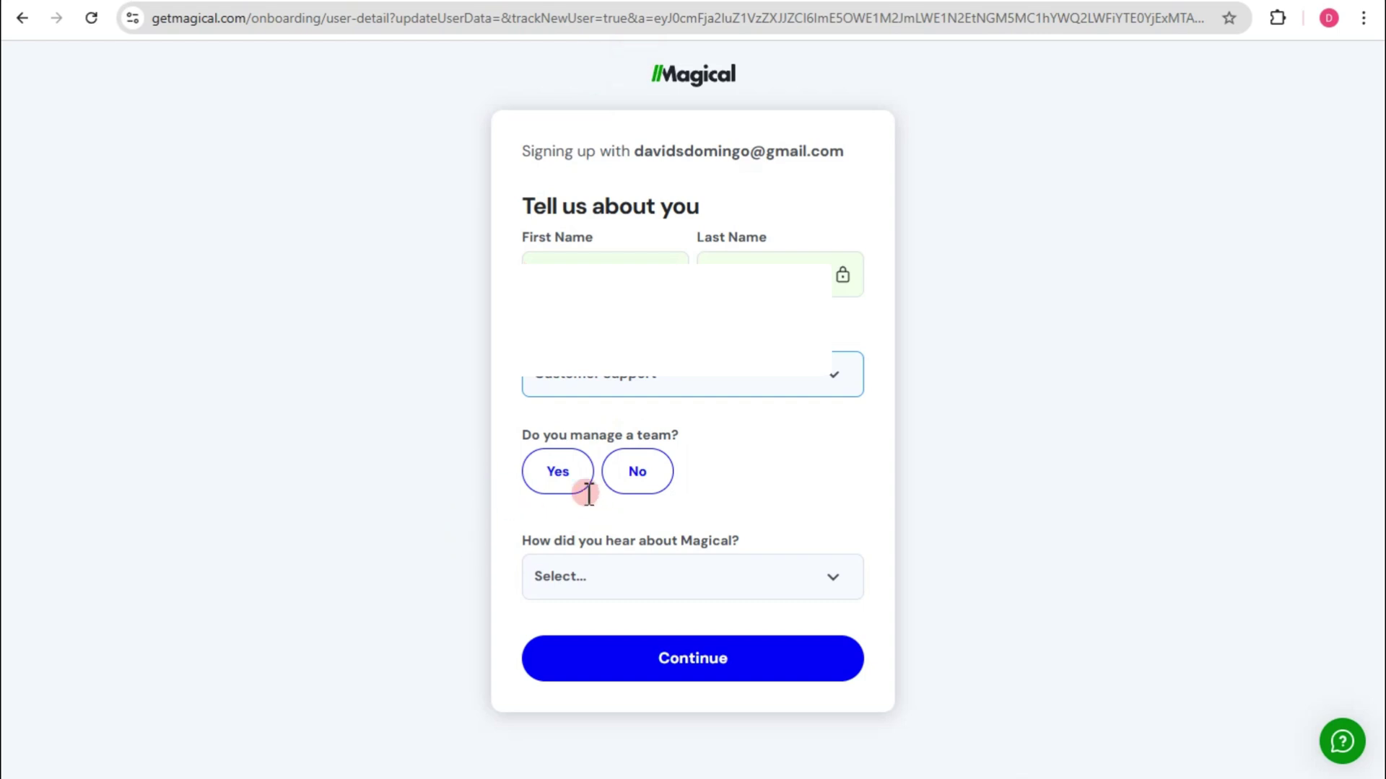
Step: Answer No to managing a team, give Google search as the referral source, and submit the profile
left_click(641, 477)
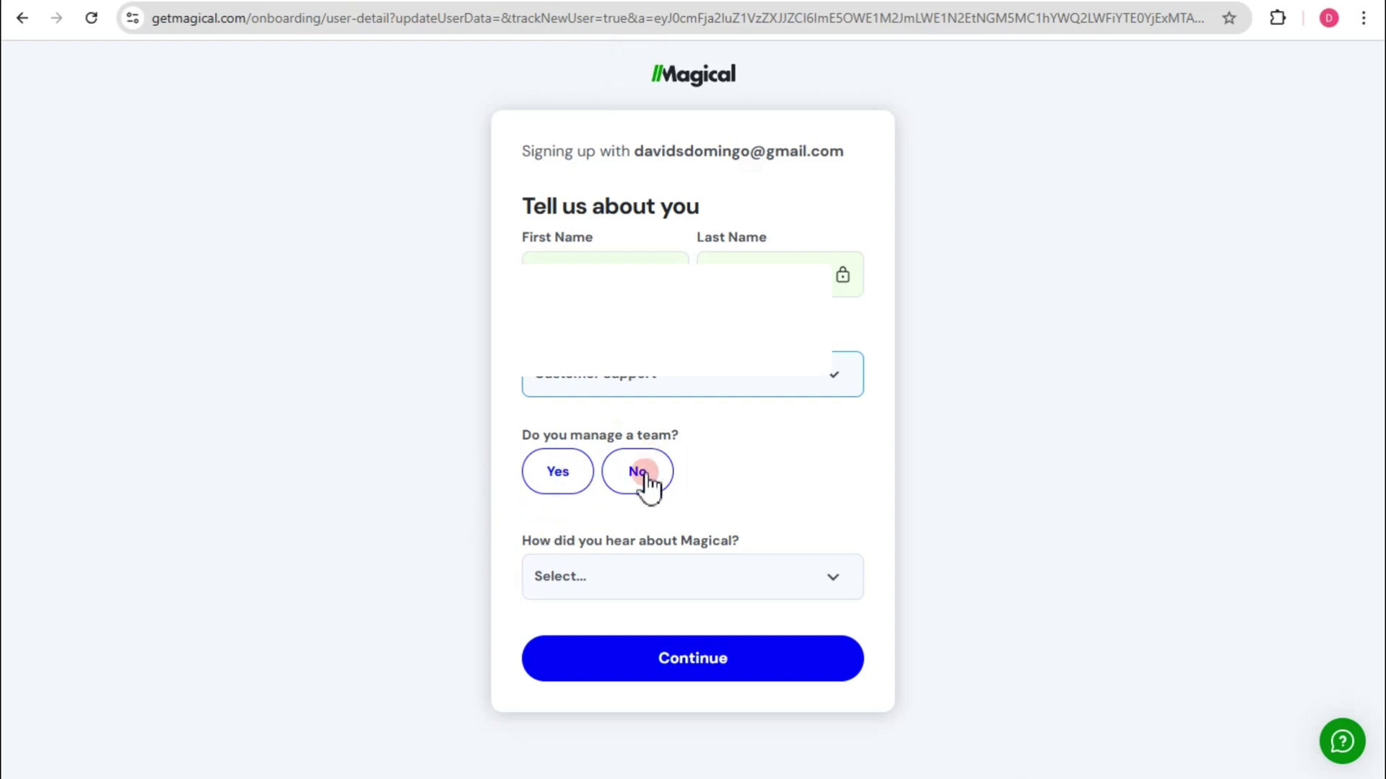
left_click(785, 589)
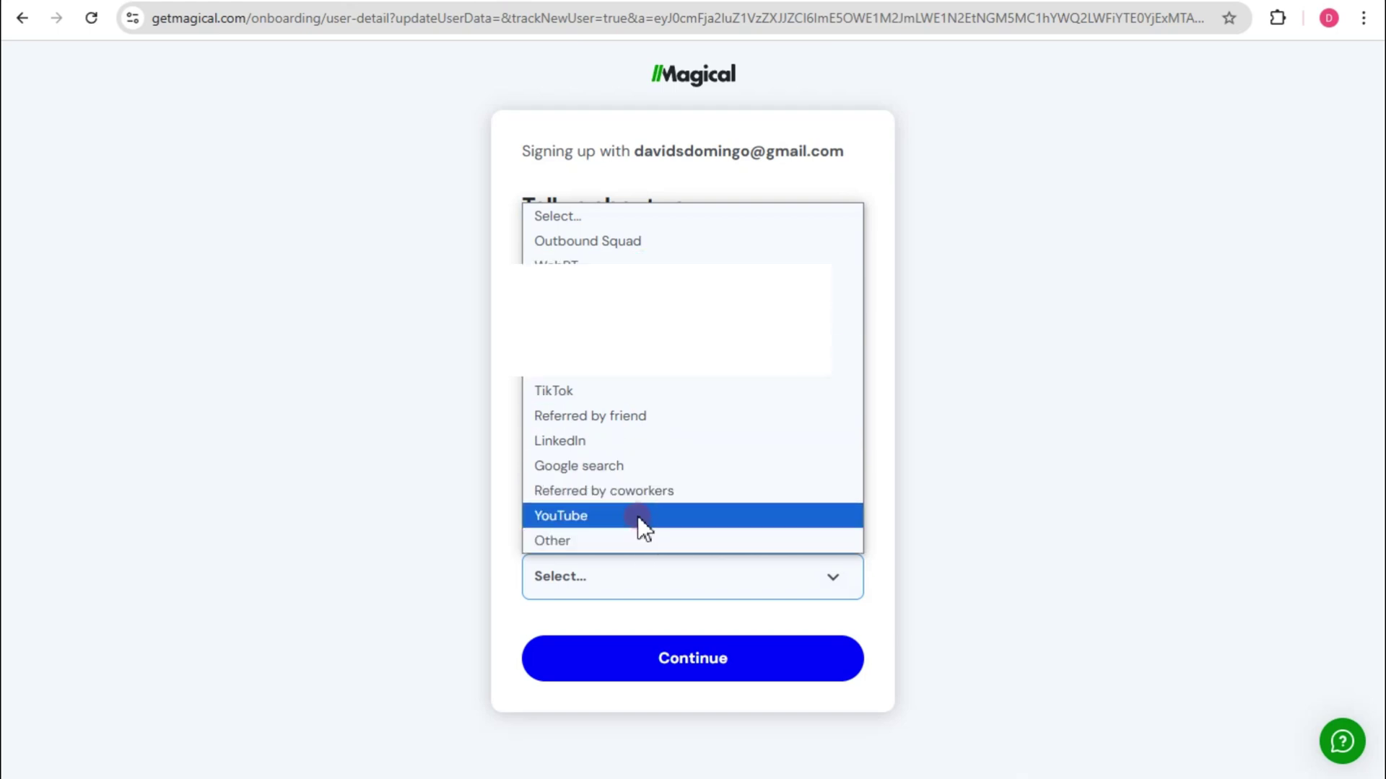
left_click(636, 465)
left_click(712, 660)
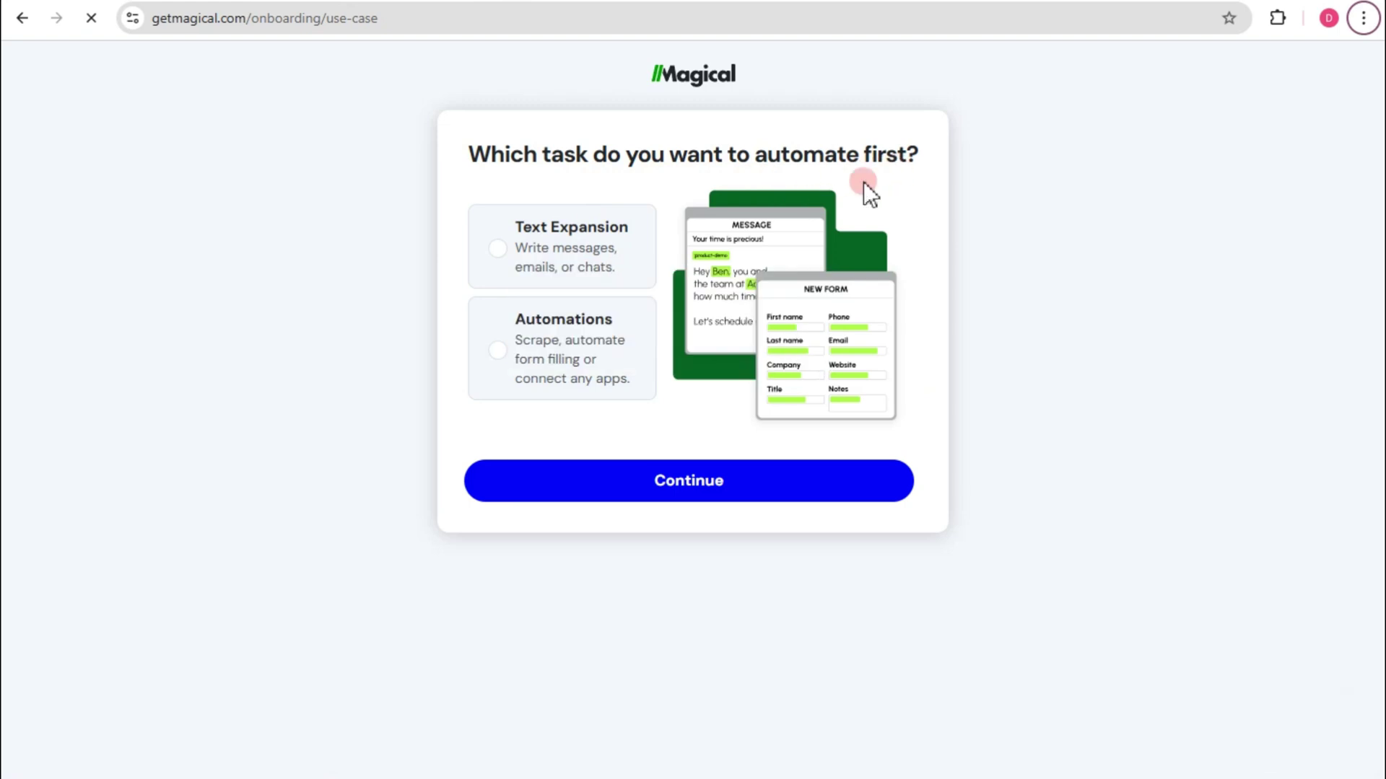
Step: Choose Automations as the first task to automate and continue the onboarding
left_click(578, 266)
left_click(578, 343)
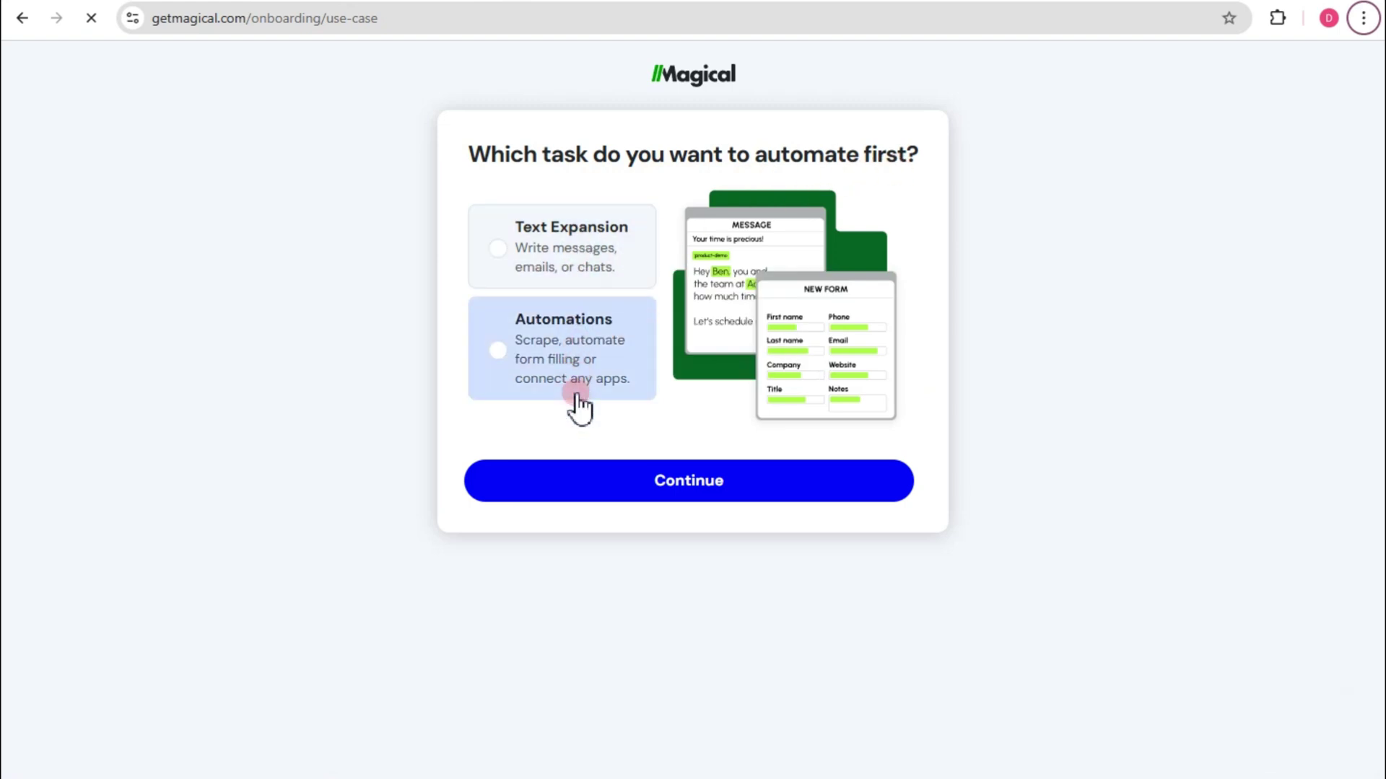
left_click(572, 242)
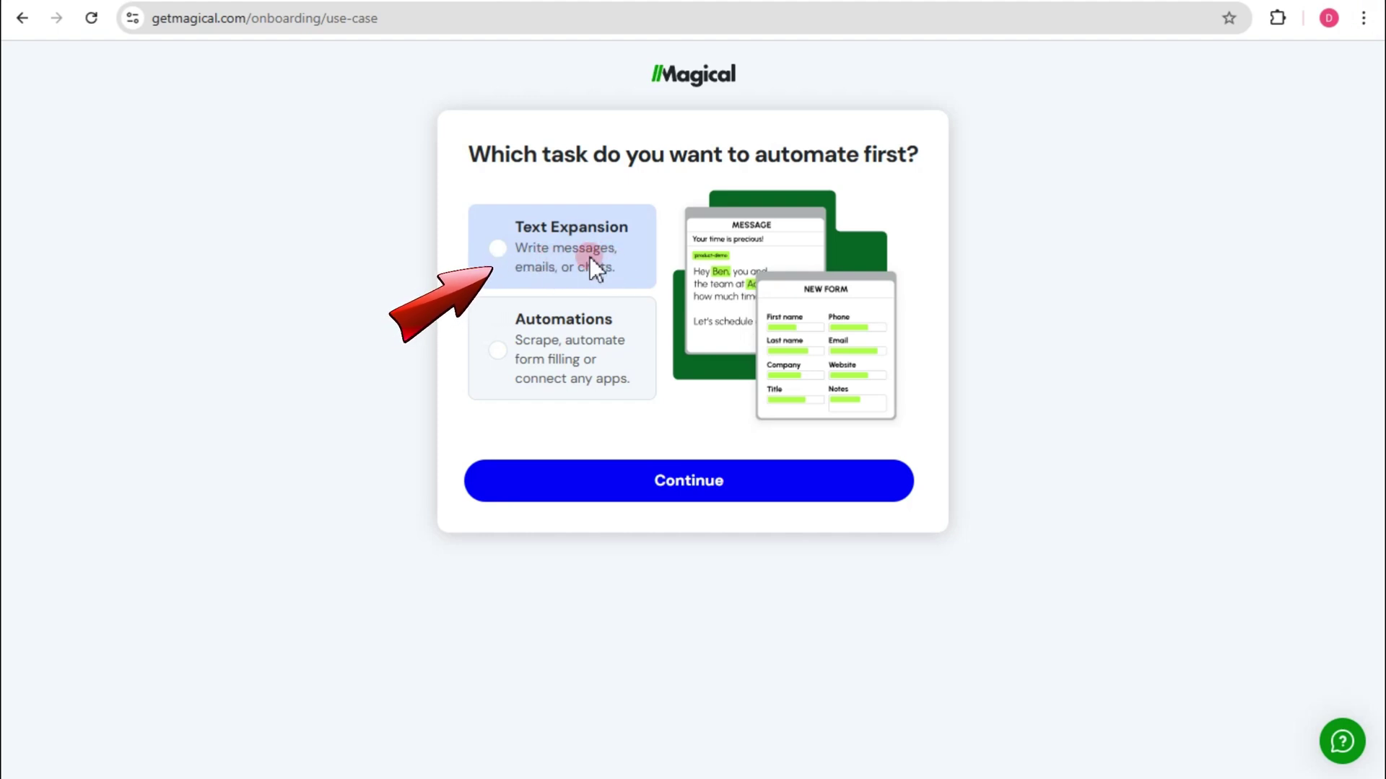
left_click(576, 357)
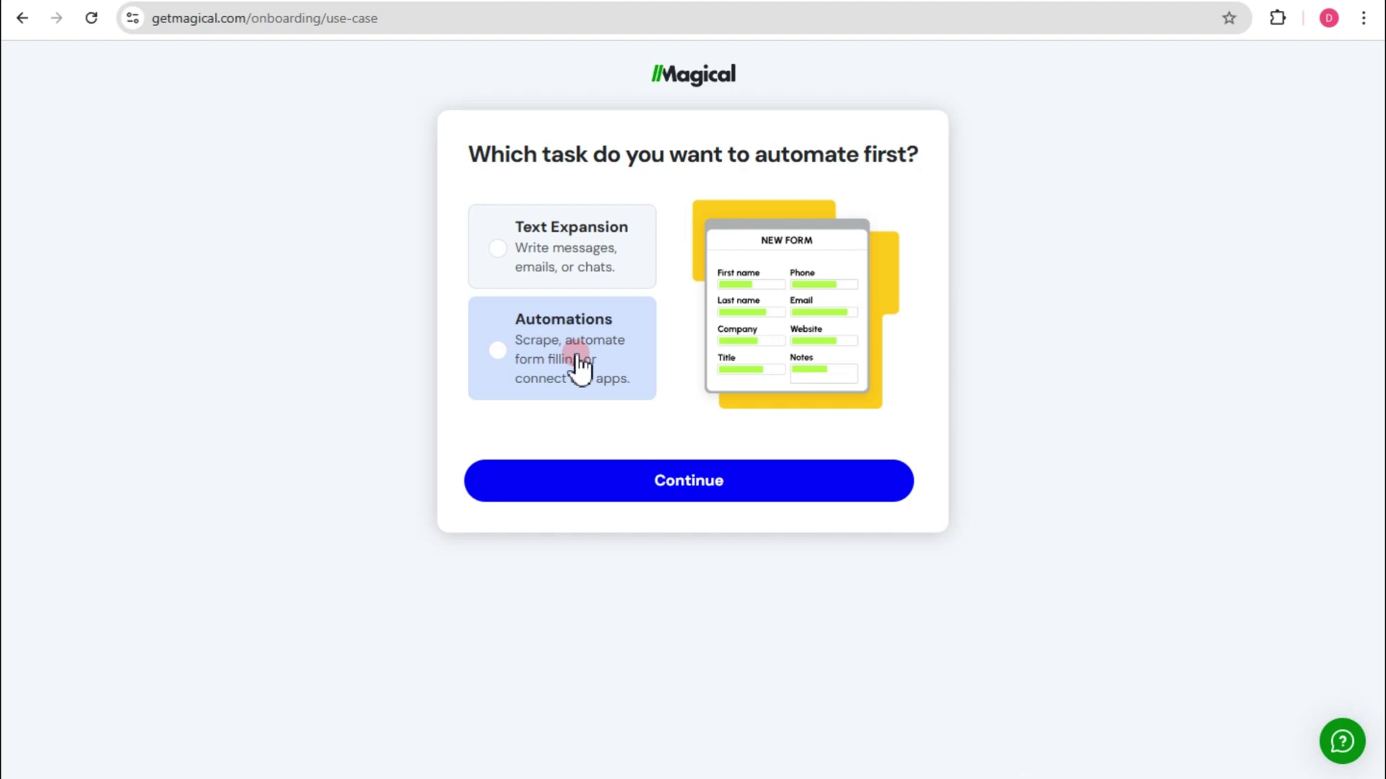
left_click(708, 500)
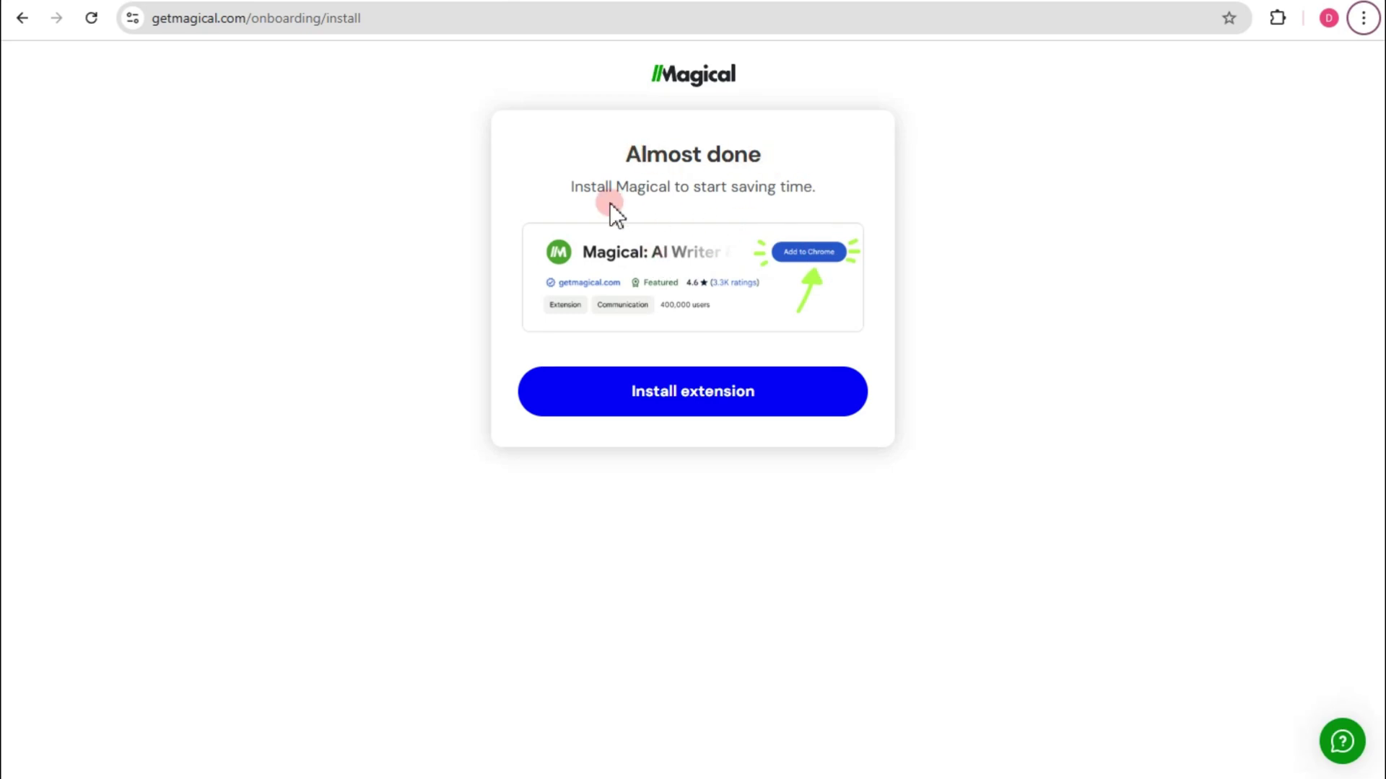
Step: Install the "Magical: AI Agent for Autofill Automation" extension from the Chrome Web Store and dismiss its welcome dialog
left_click(705, 397)
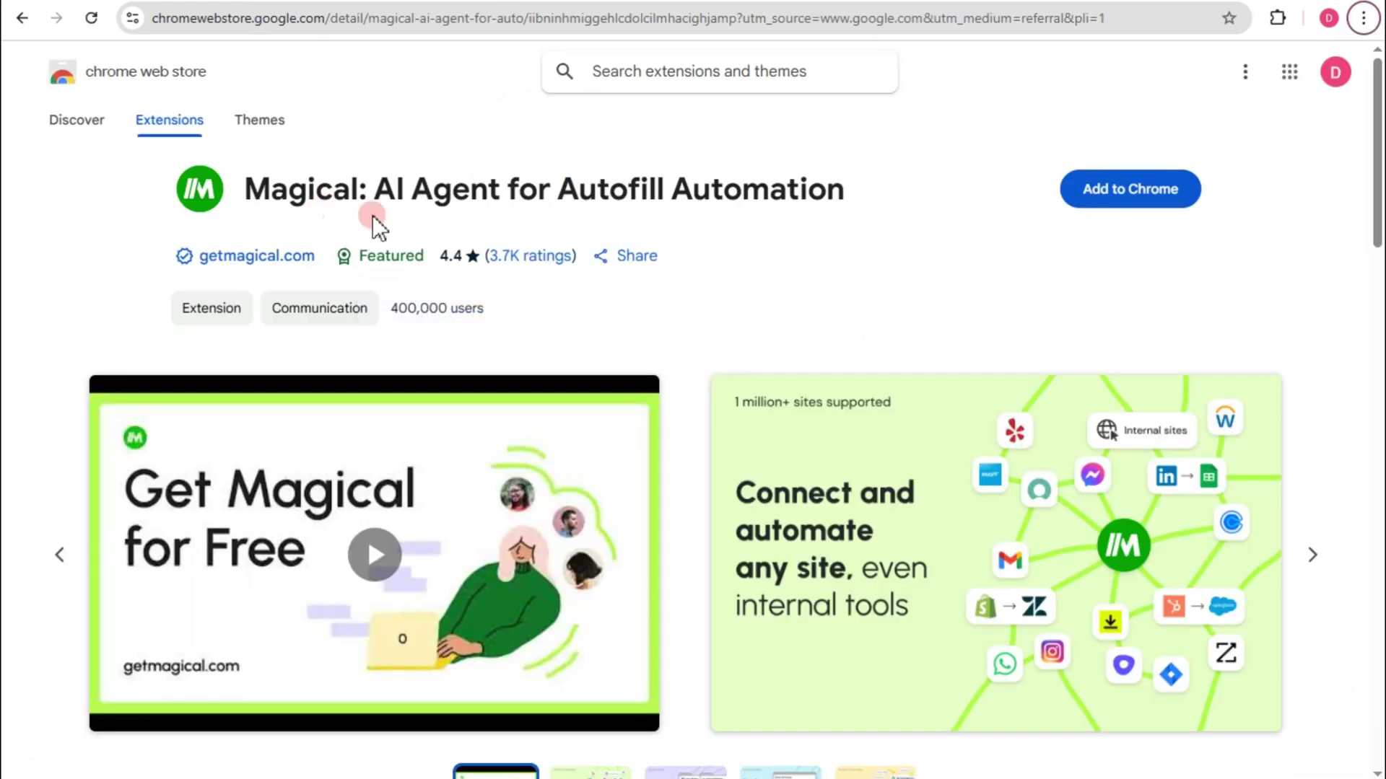
left_click(1130, 192)
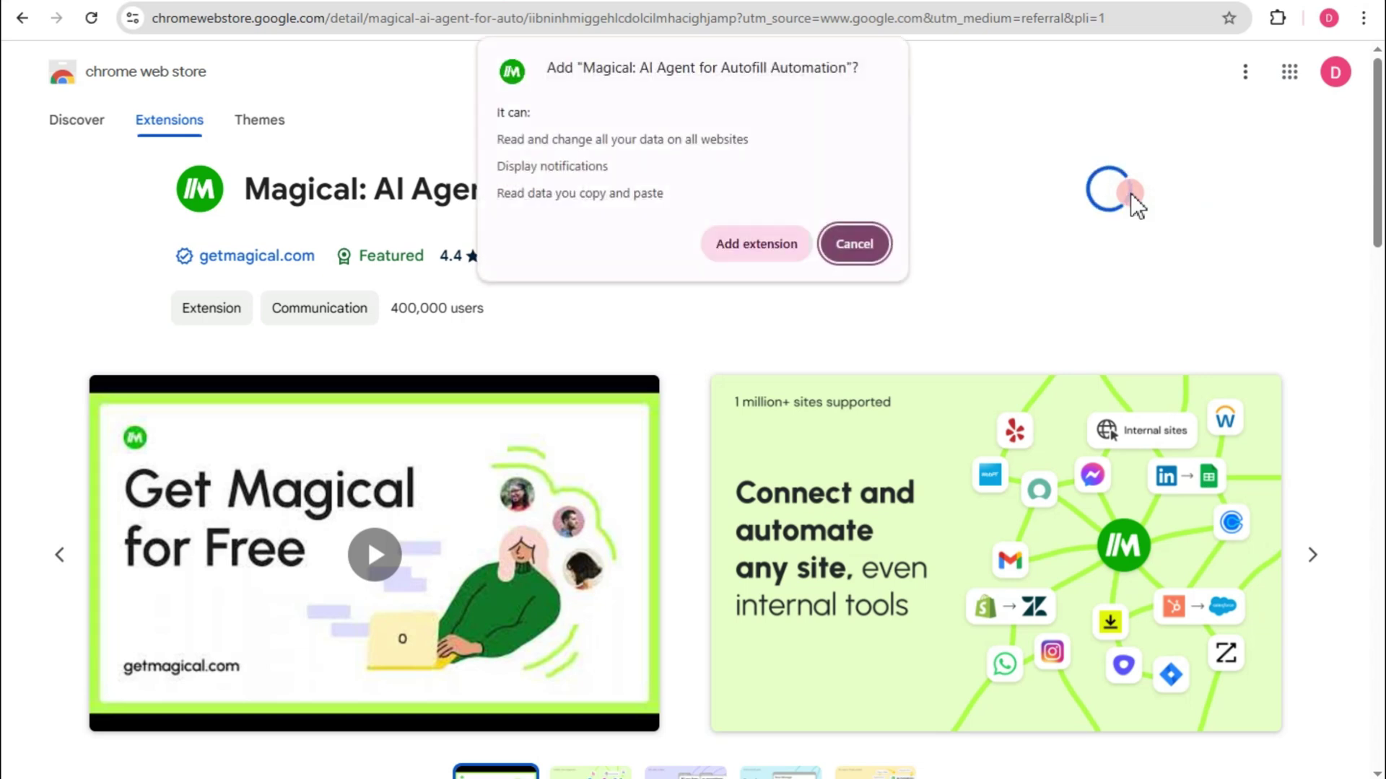
left_click(737, 238)
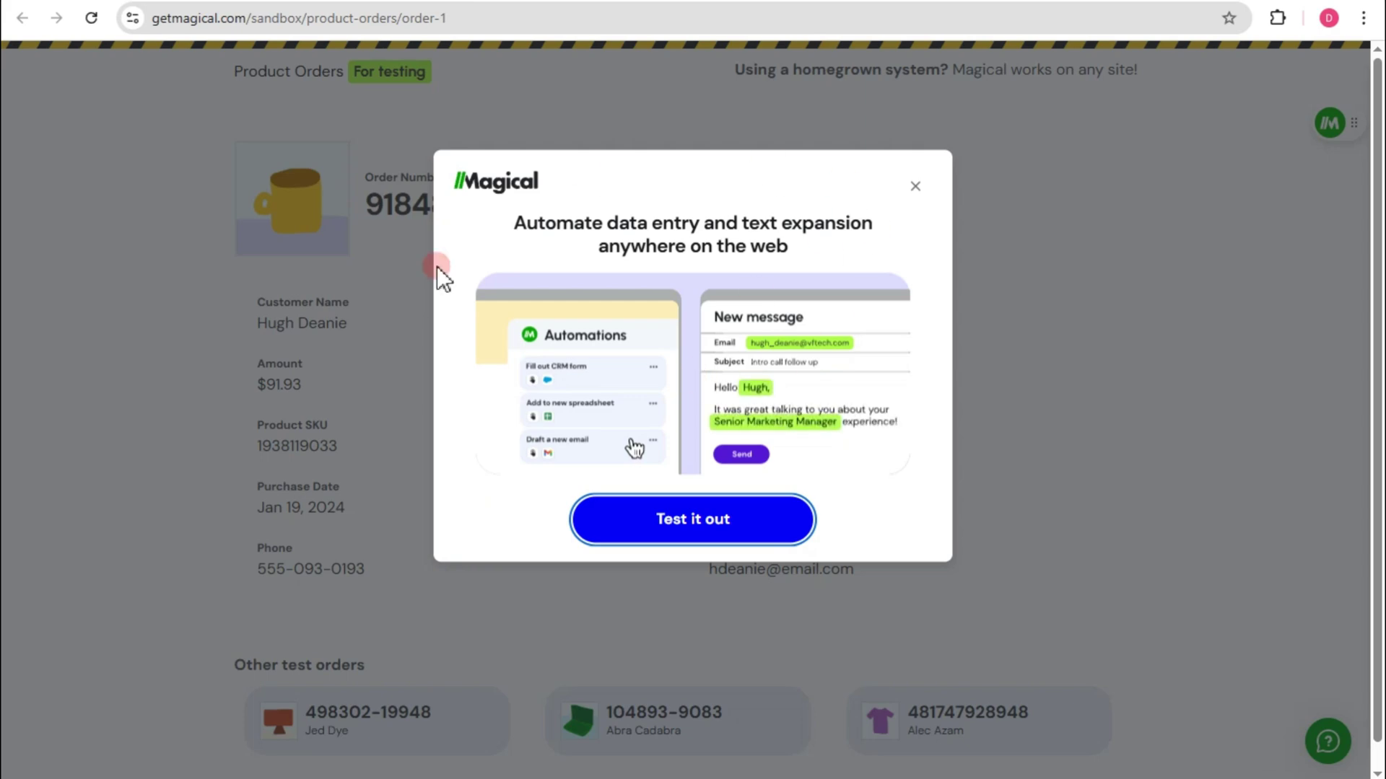
left_click(914, 188)
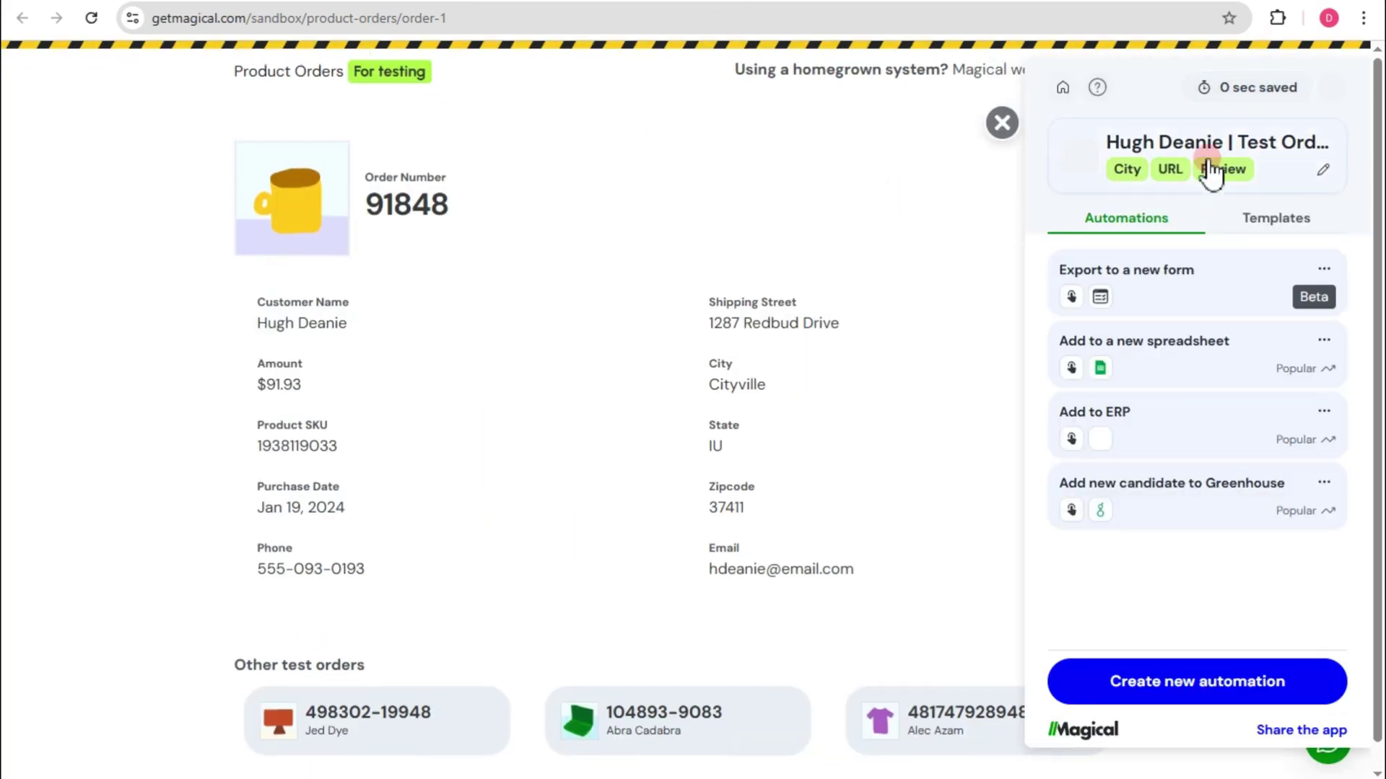
Step: Pin the Magical extension to the browser toolbar and display its list of templates
left_click(1275, 18)
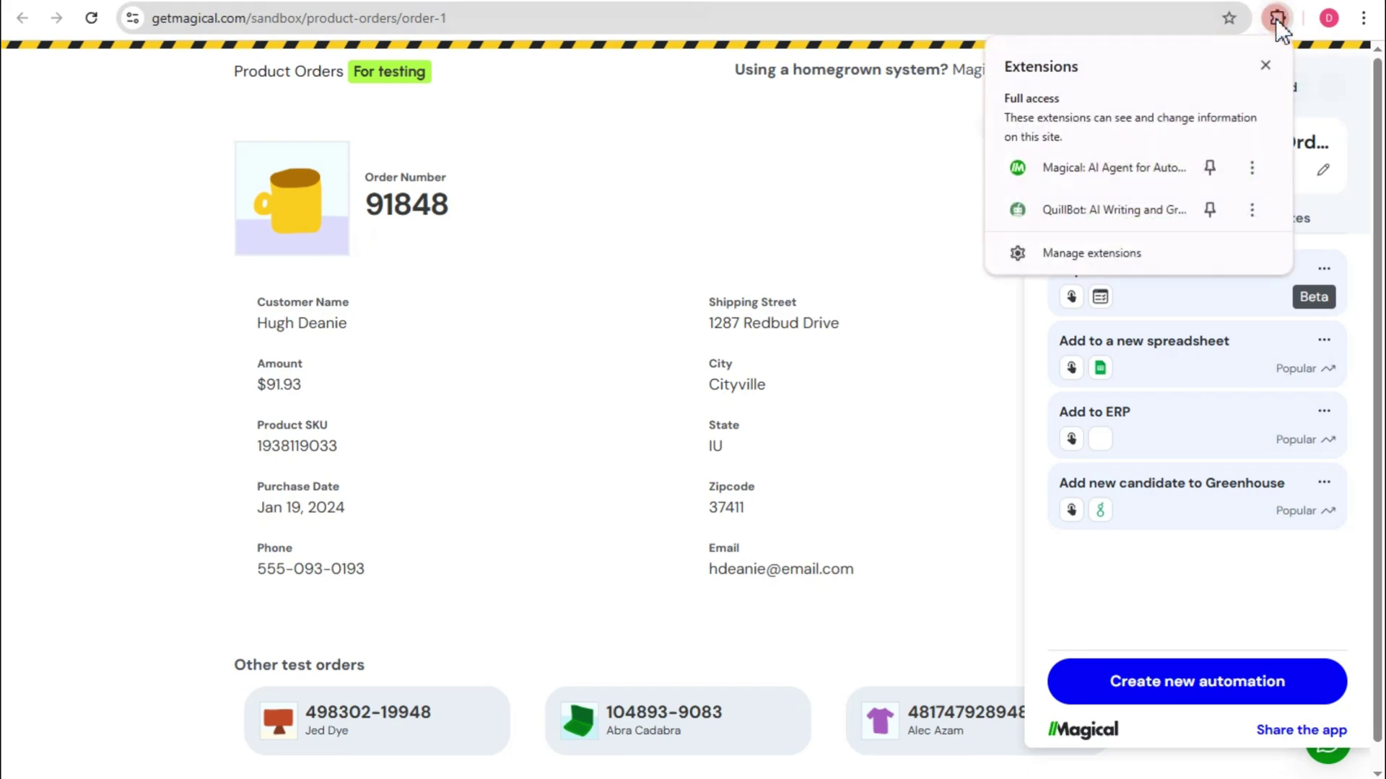
left_click(1210, 167)
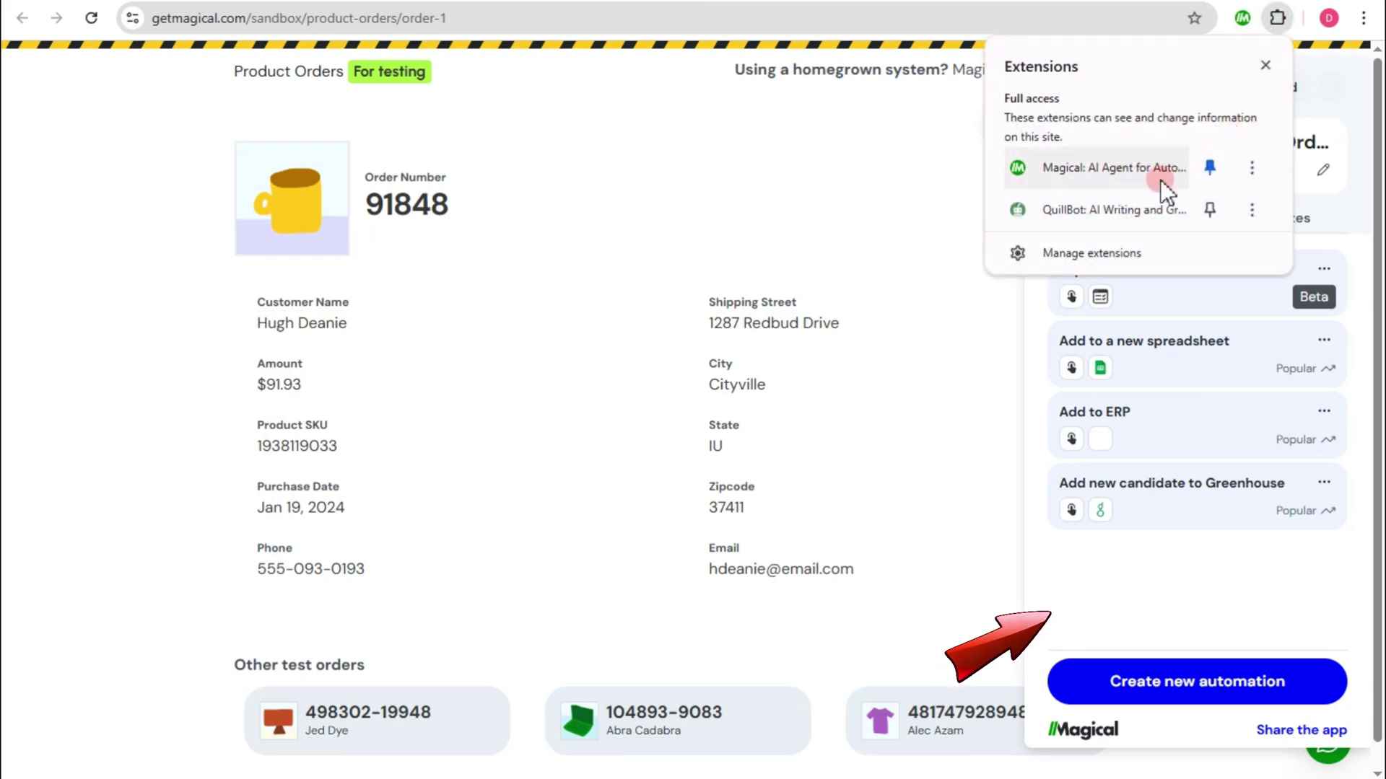
left_click(1241, 18)
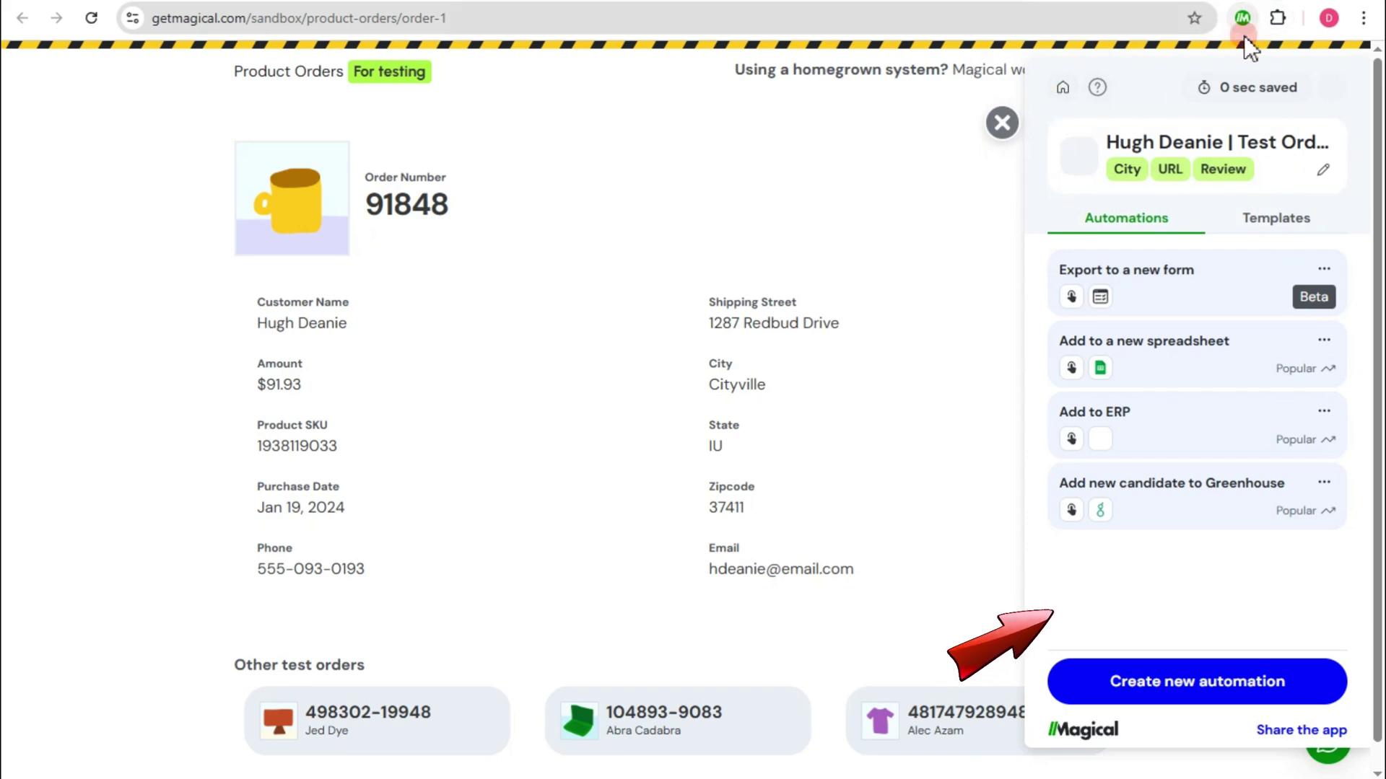
scroll(859, 241, "down", 1)
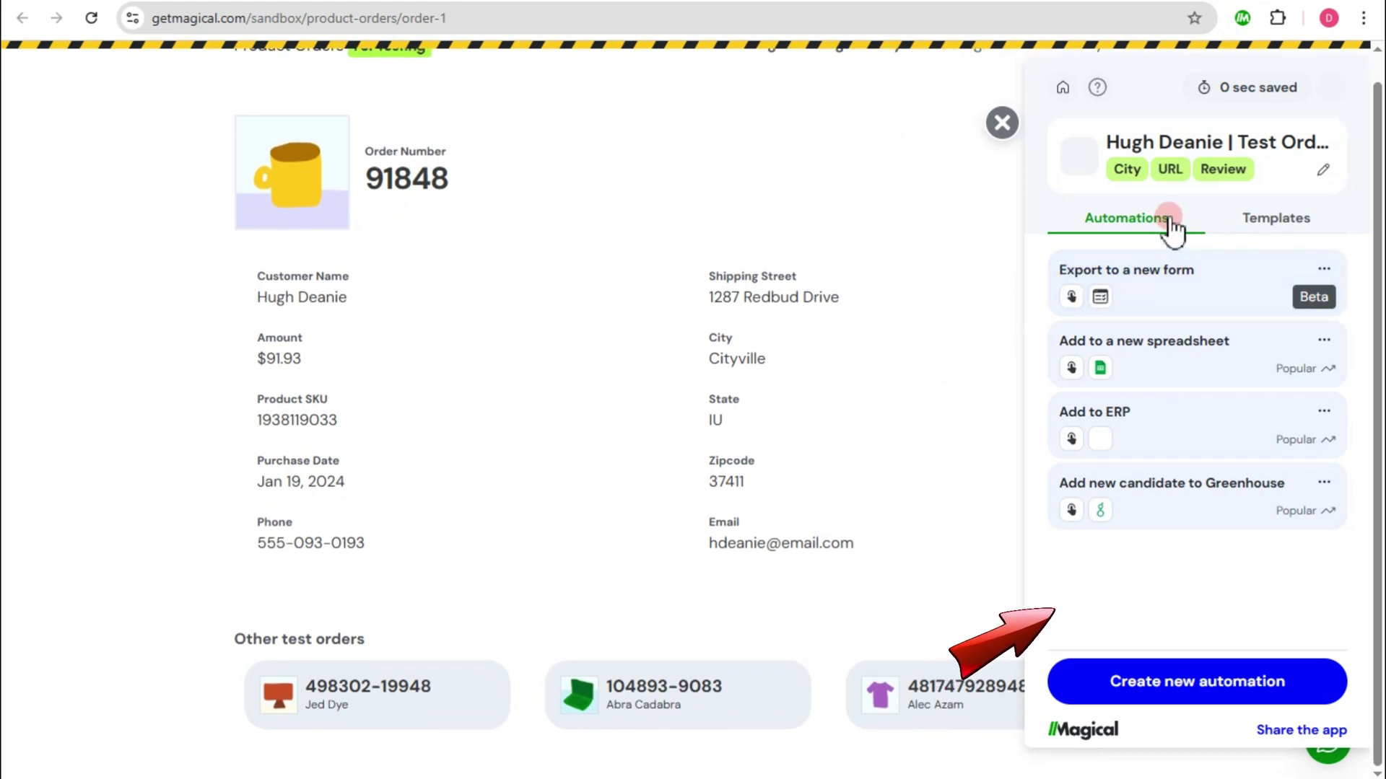
left_click(1300, 239)
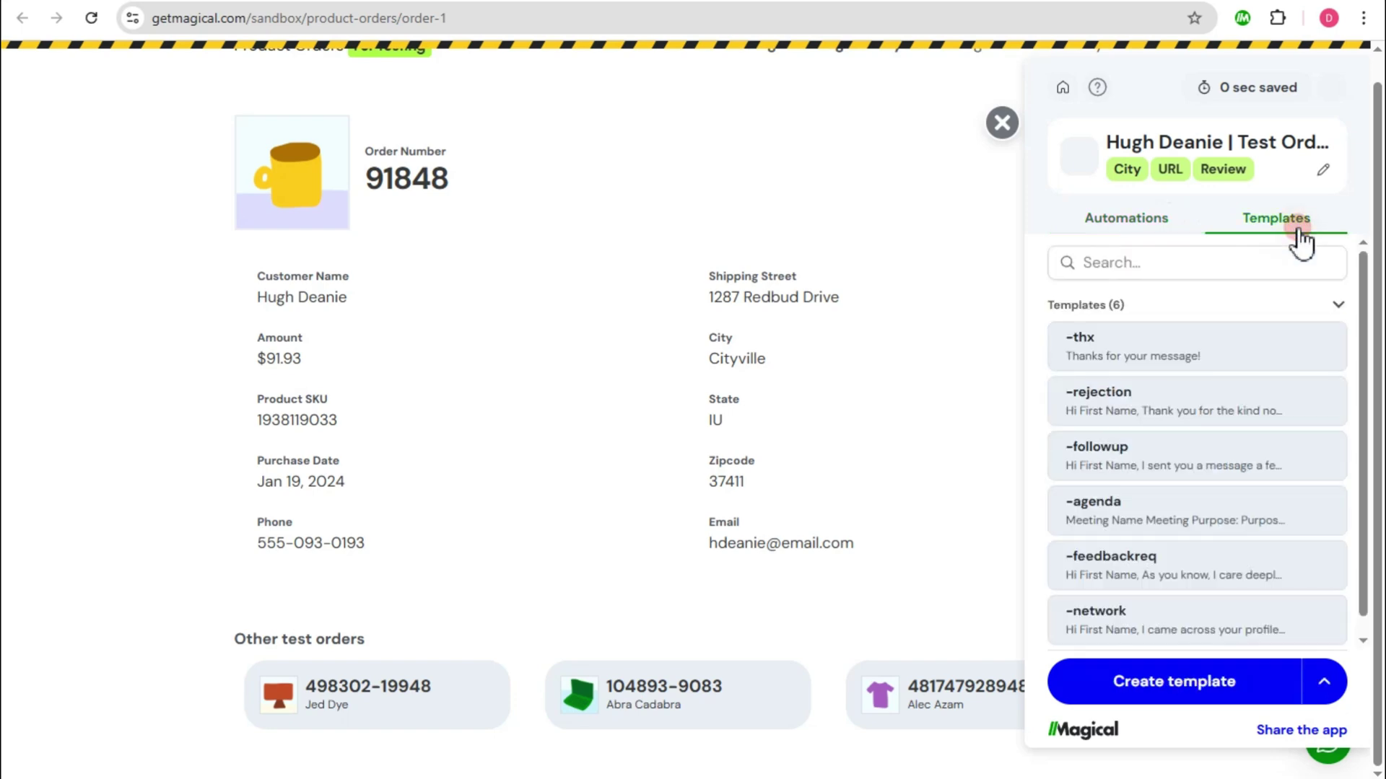
Step: Start a new automation from the Magical extension, dismiss the intro dialog, and go to the automations home page
left_click(1138, 223)
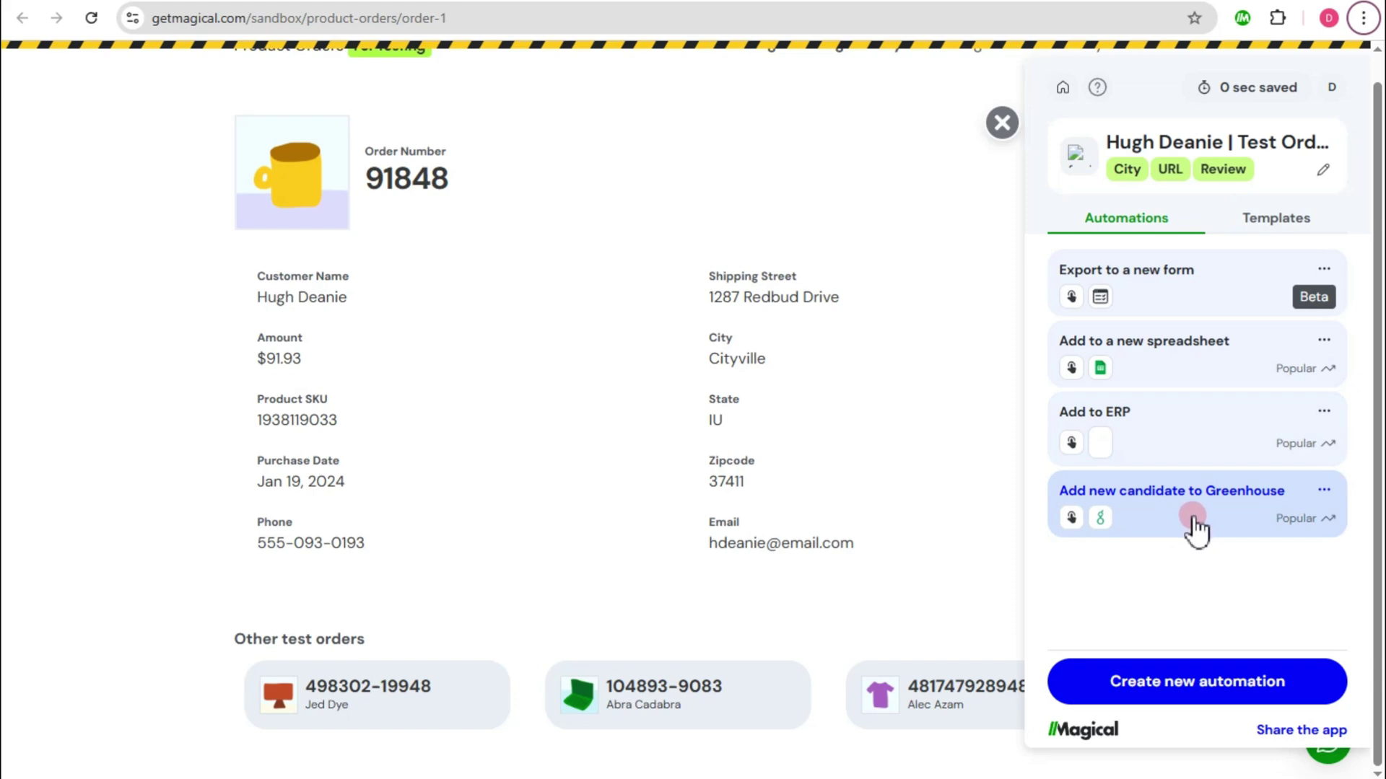
left_click(1220, 683)
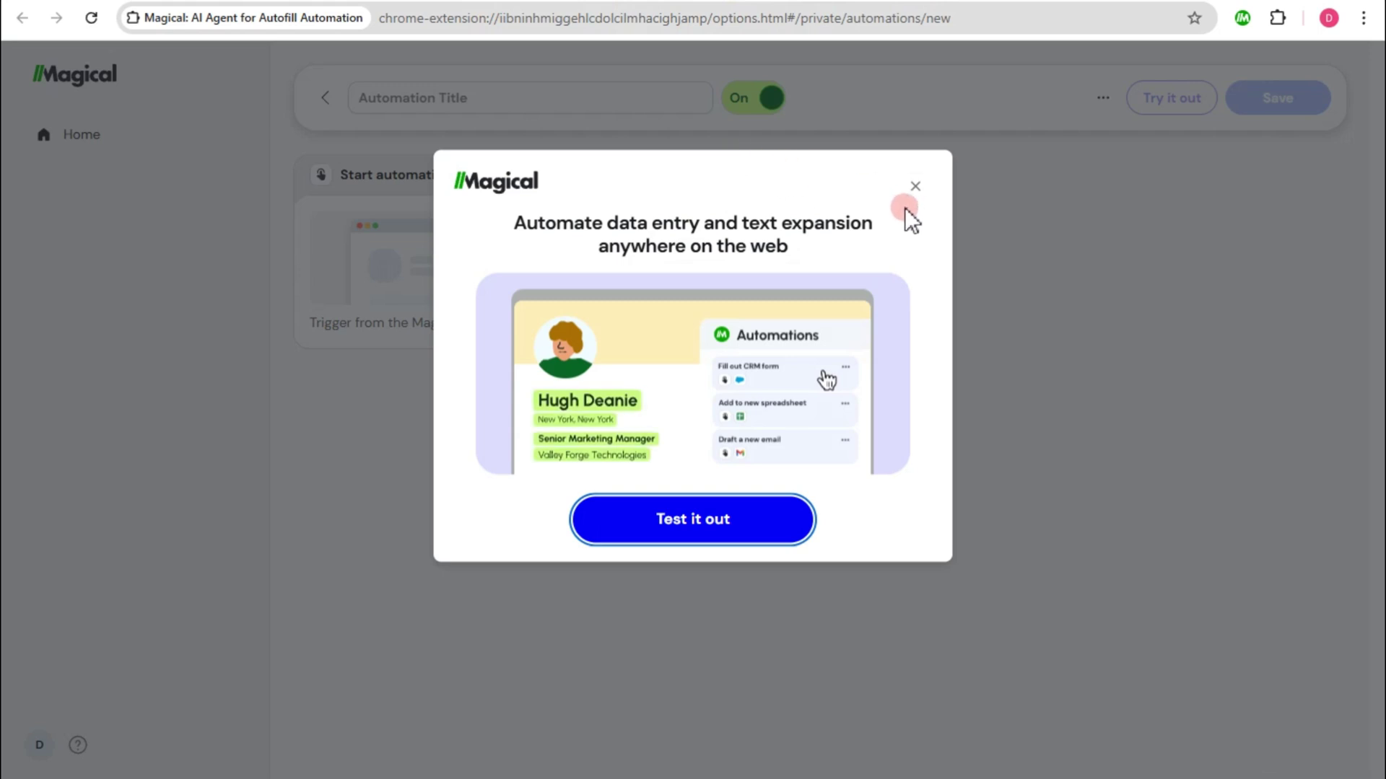
left_click(915, 189)
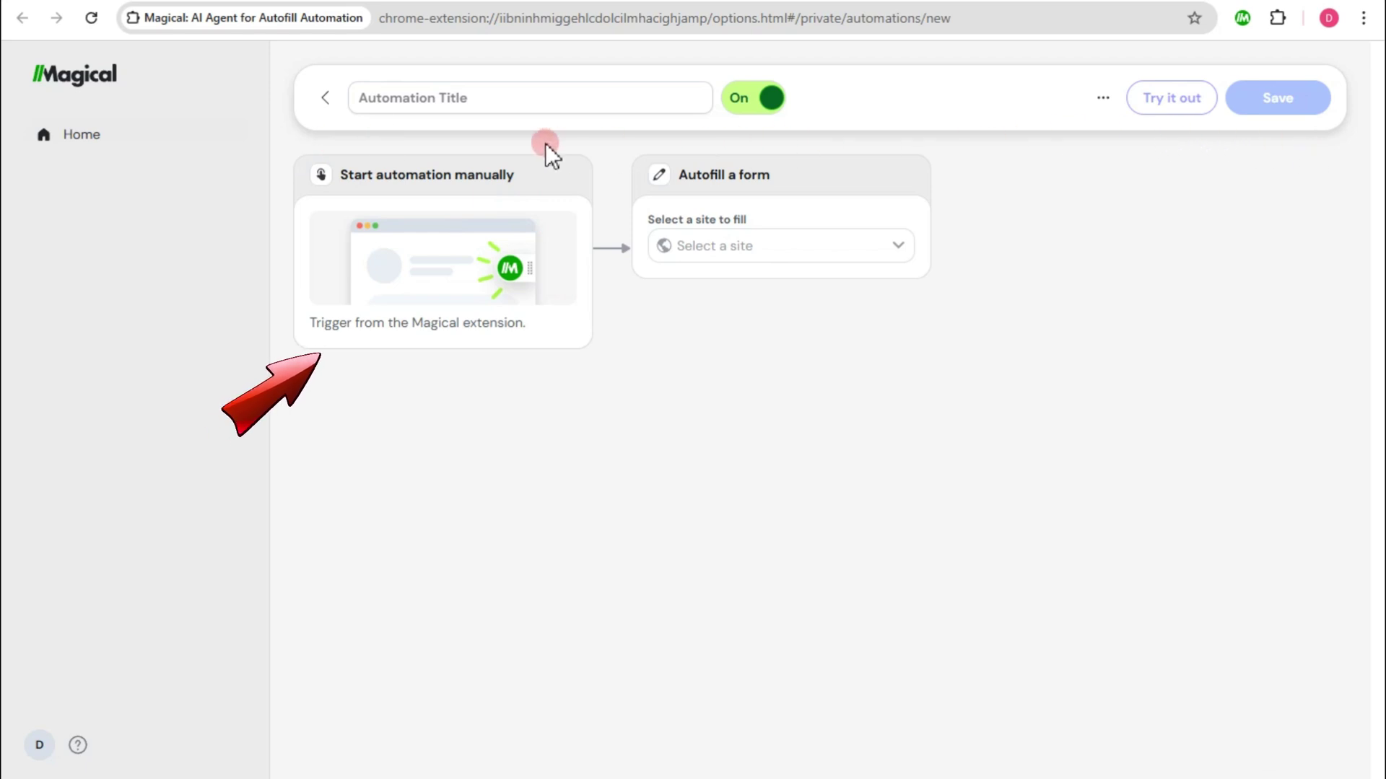
left_click(84, 137)
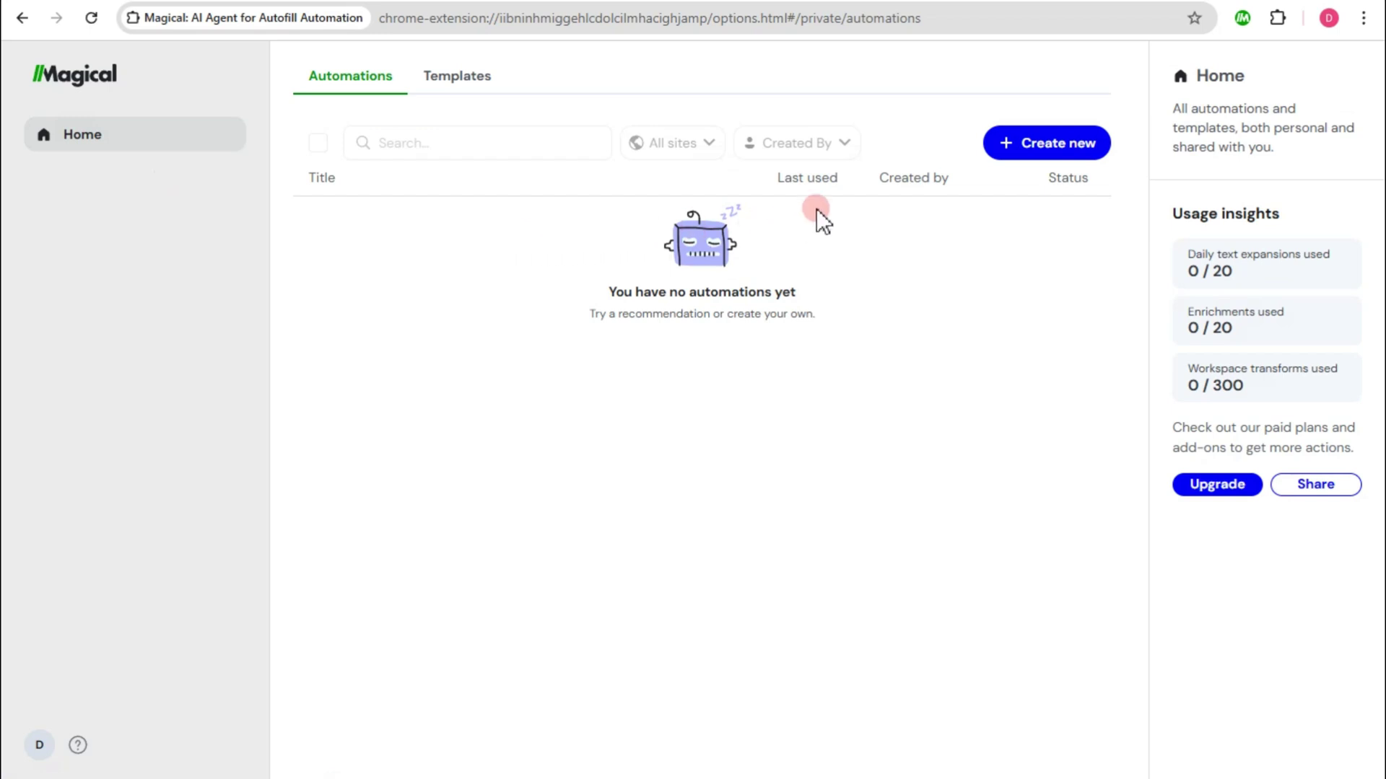
Step: Create a new automation and choose linkedin.com as the site for its Autofill a form action
left_click(1042, 151)
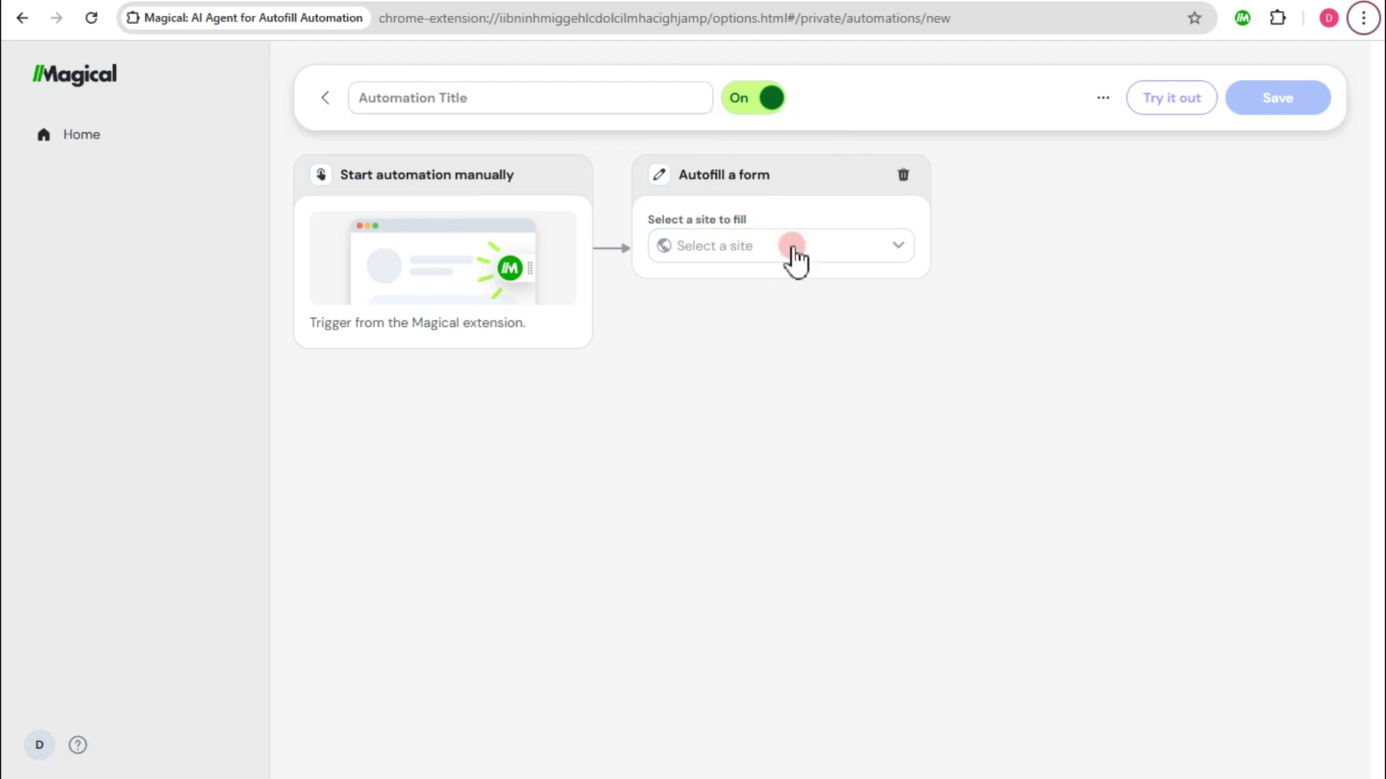
left_click(839, 254)
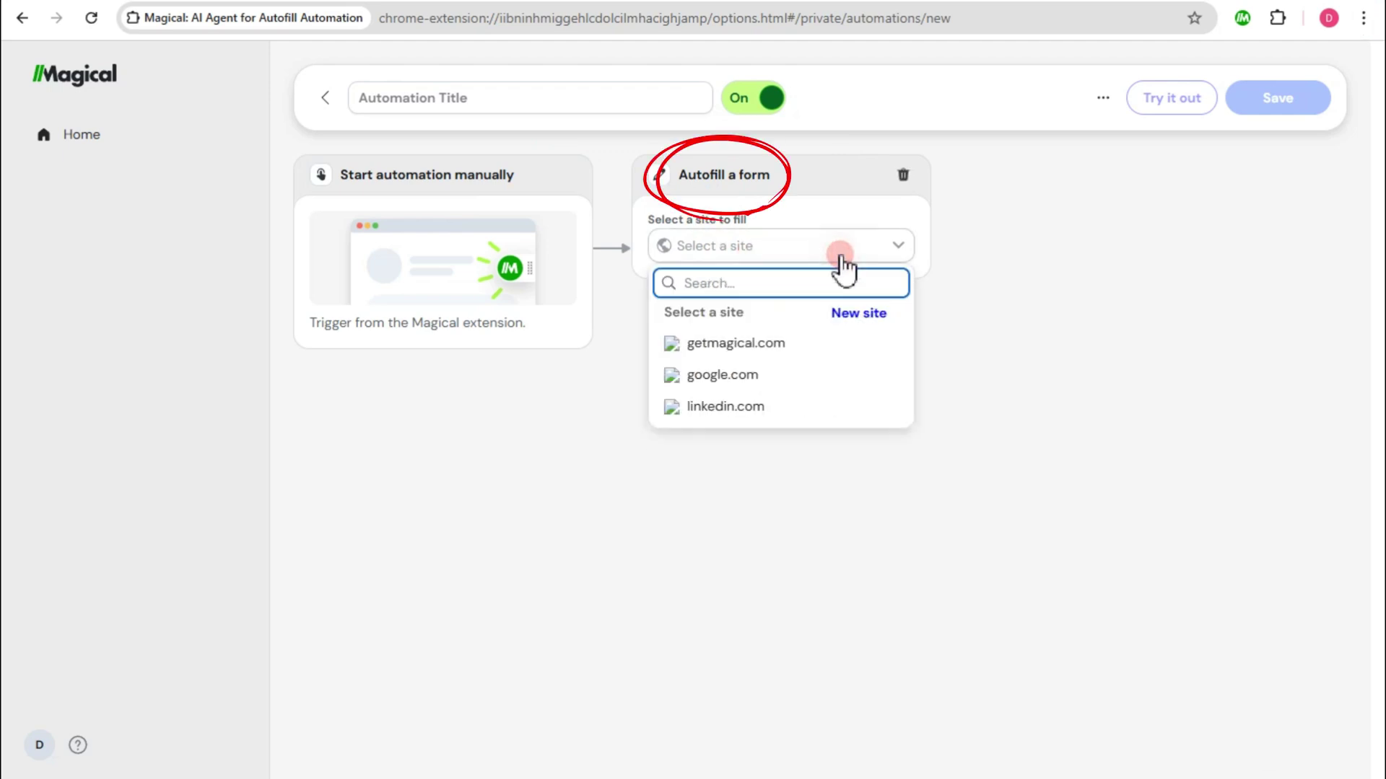
left_click(864, 316)
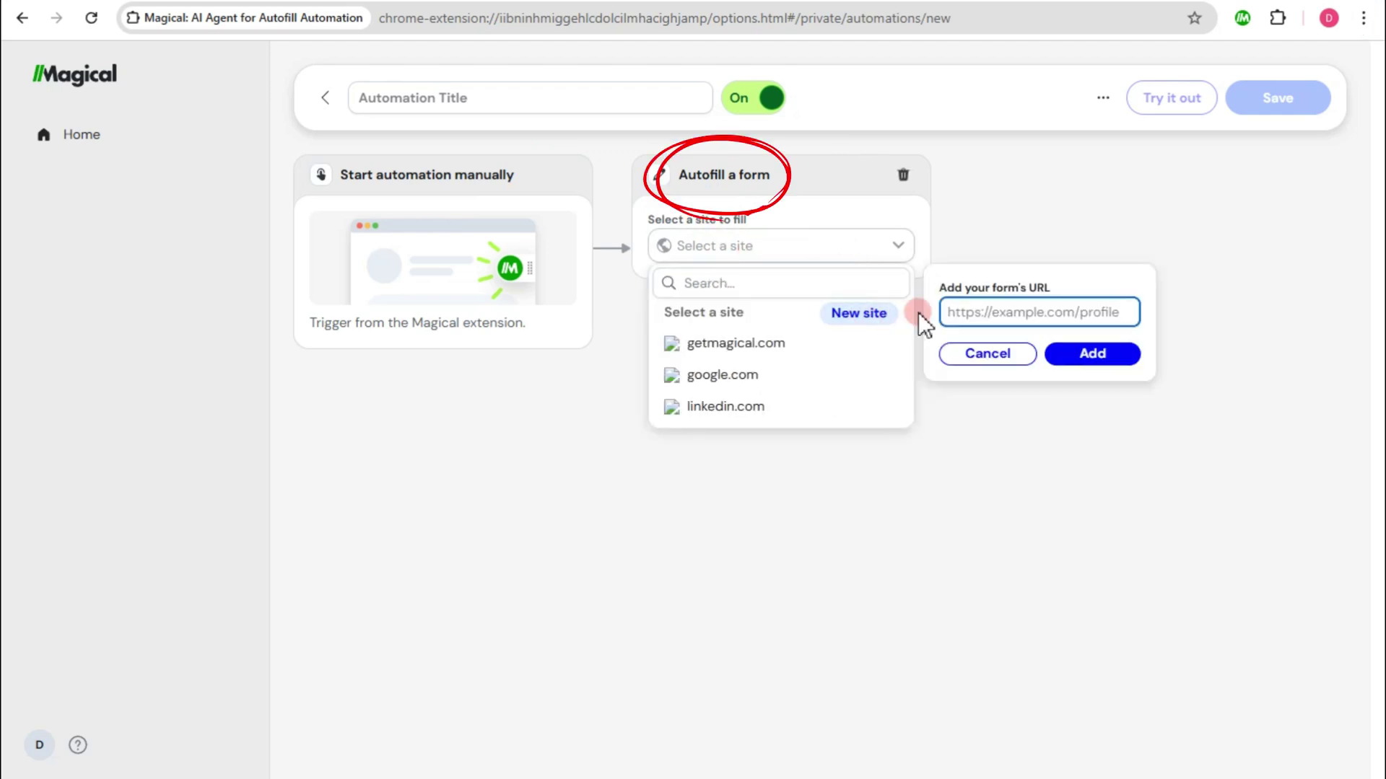
left_click(999, 322)
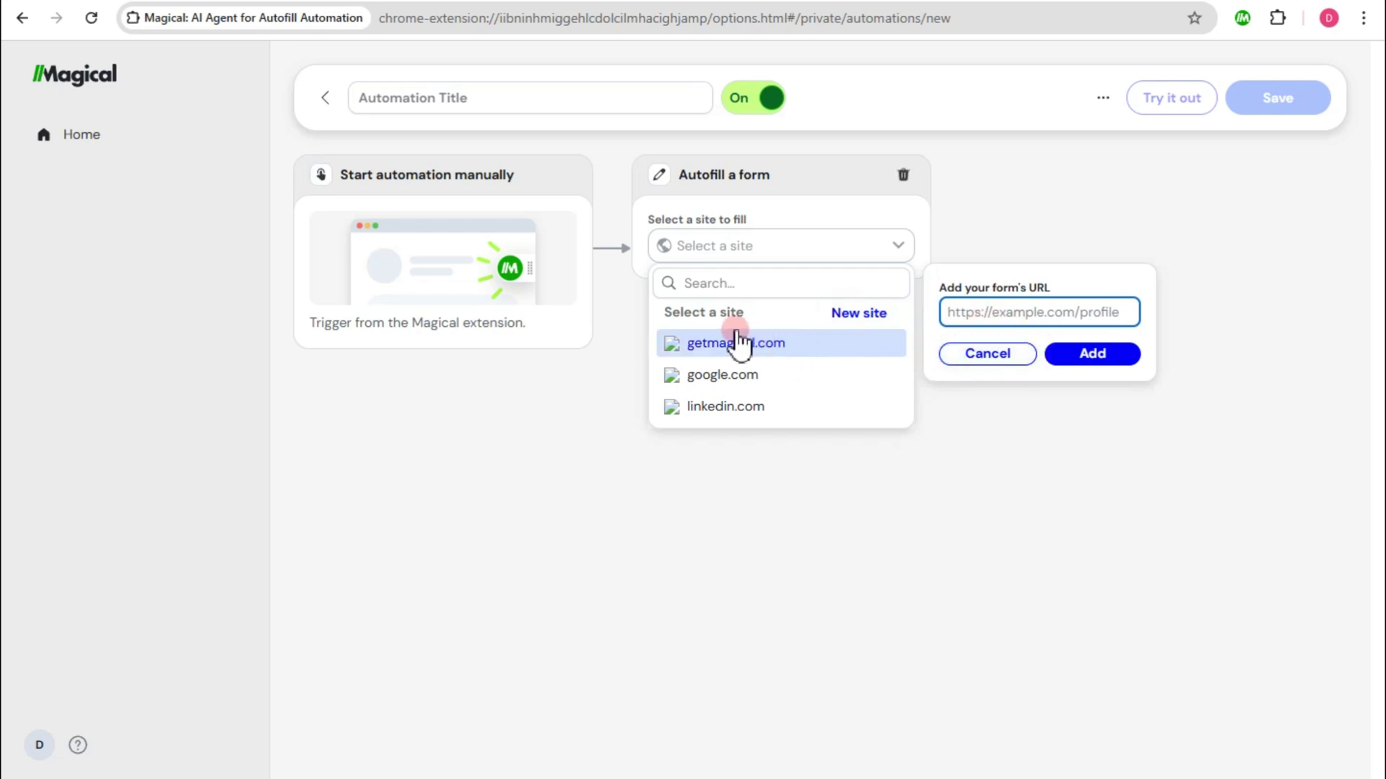
left_click(743, 408)
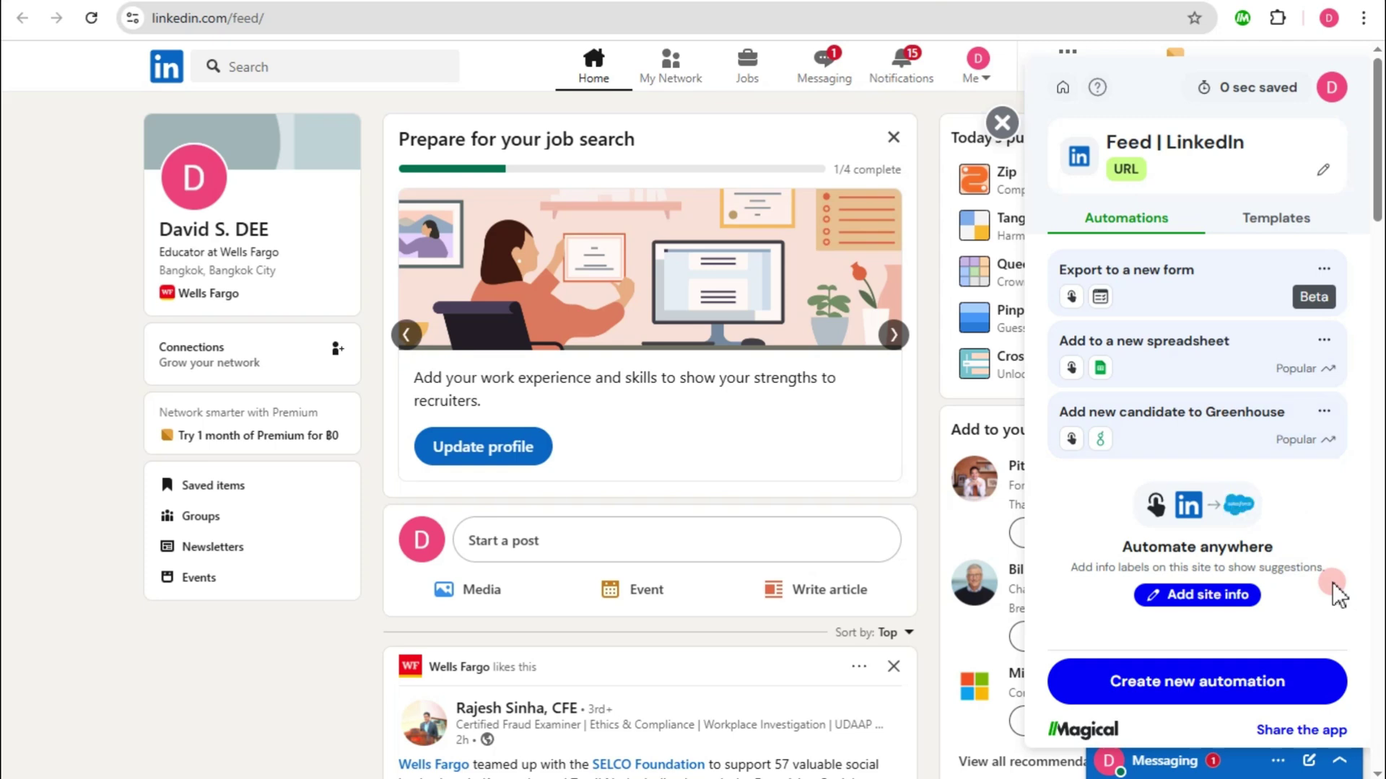
Step: Go to My Network on LinkedIn, open the first suggested person's profile, and display the Magical panel on it
left_click(435, 57)
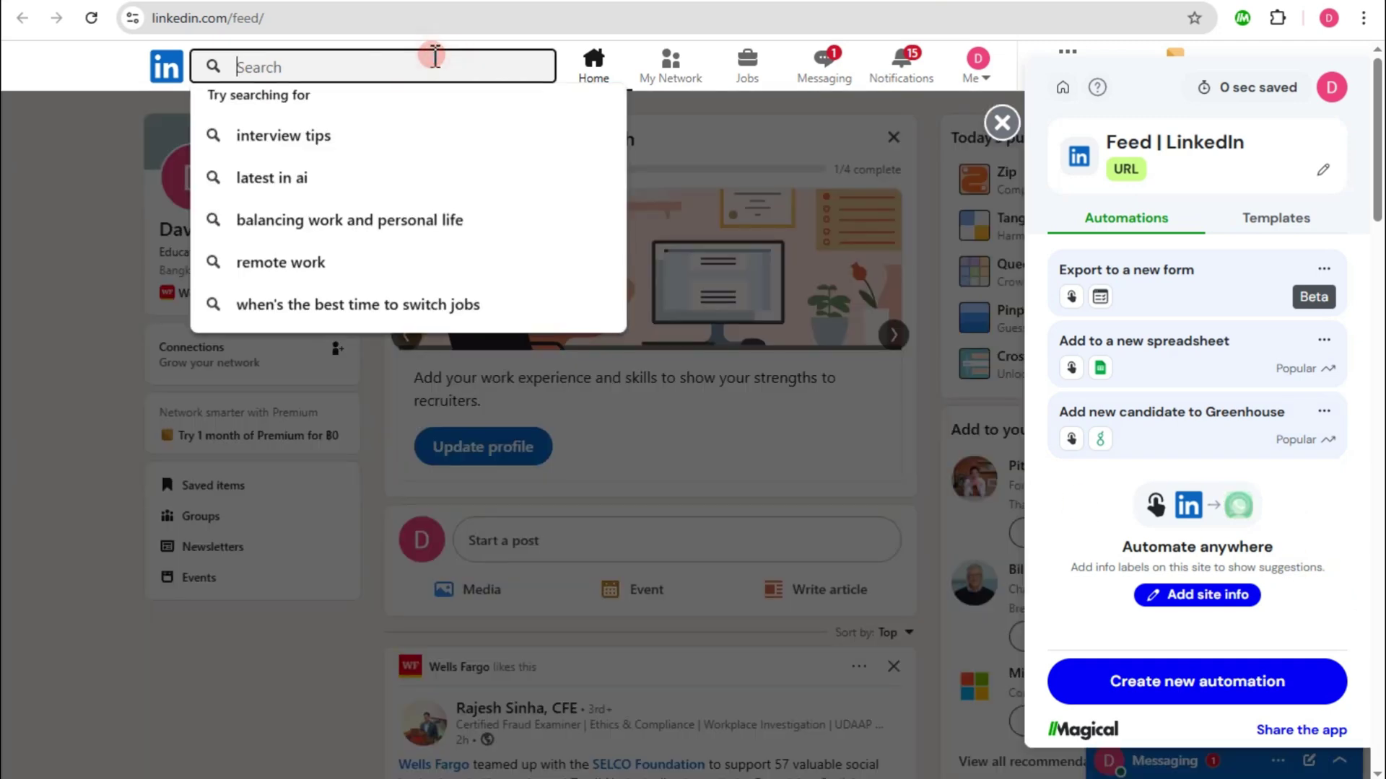
left_click(676, 66)
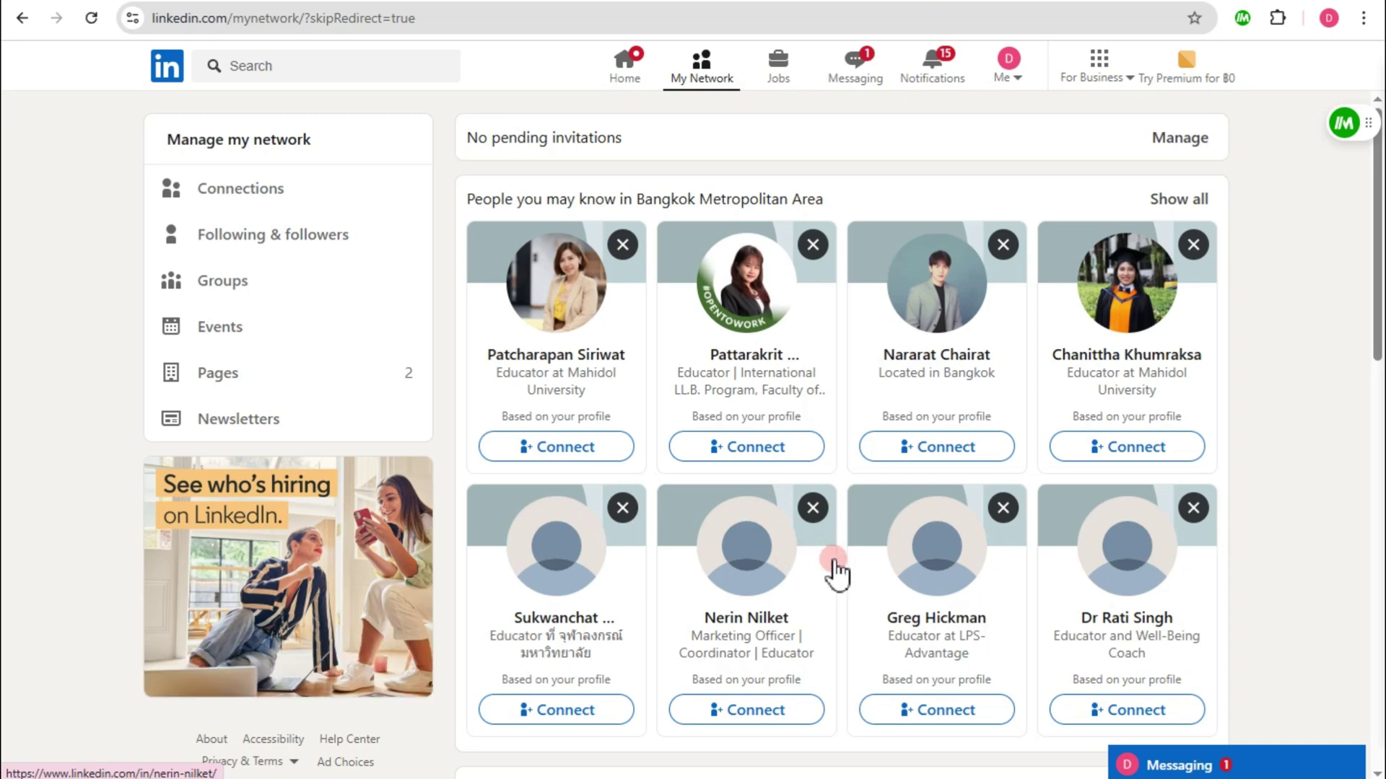
left_click(1243, 20)
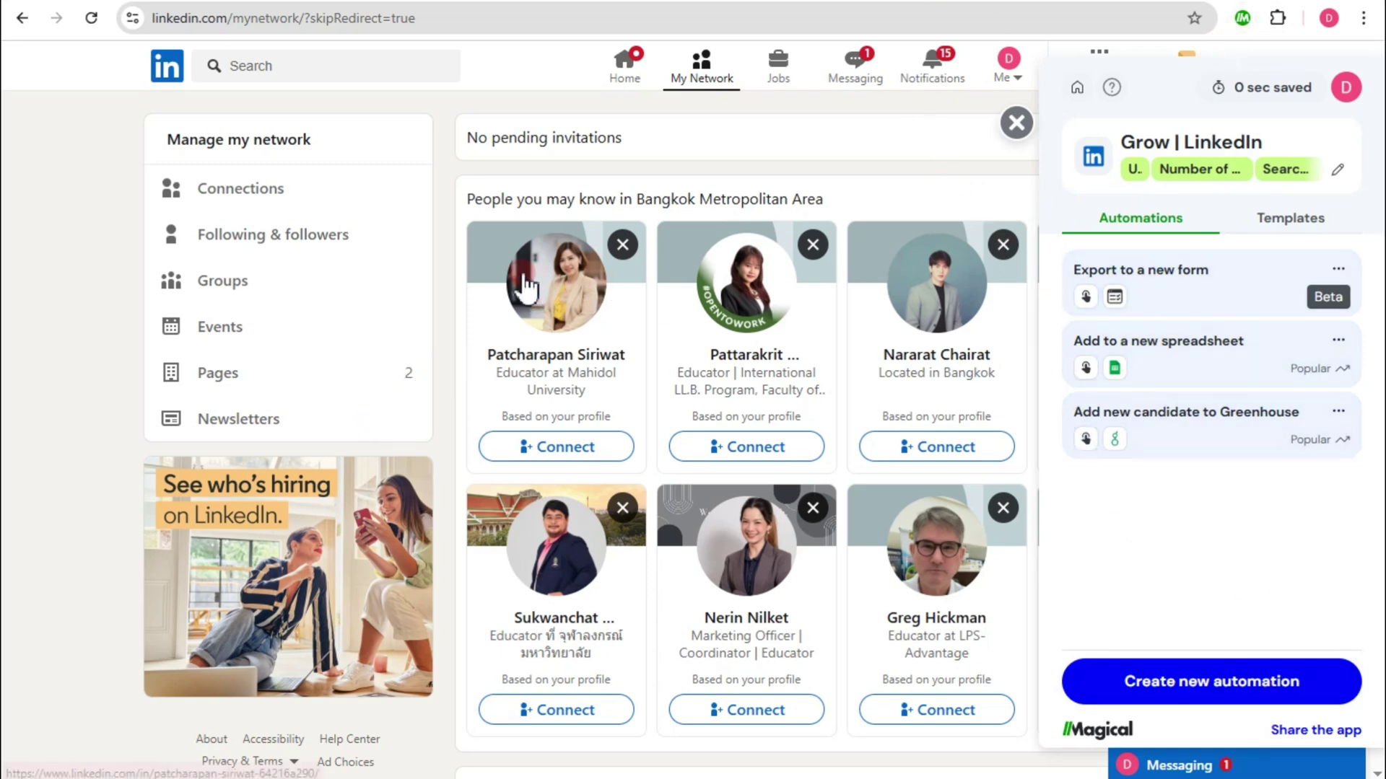
left_click(501, 252)
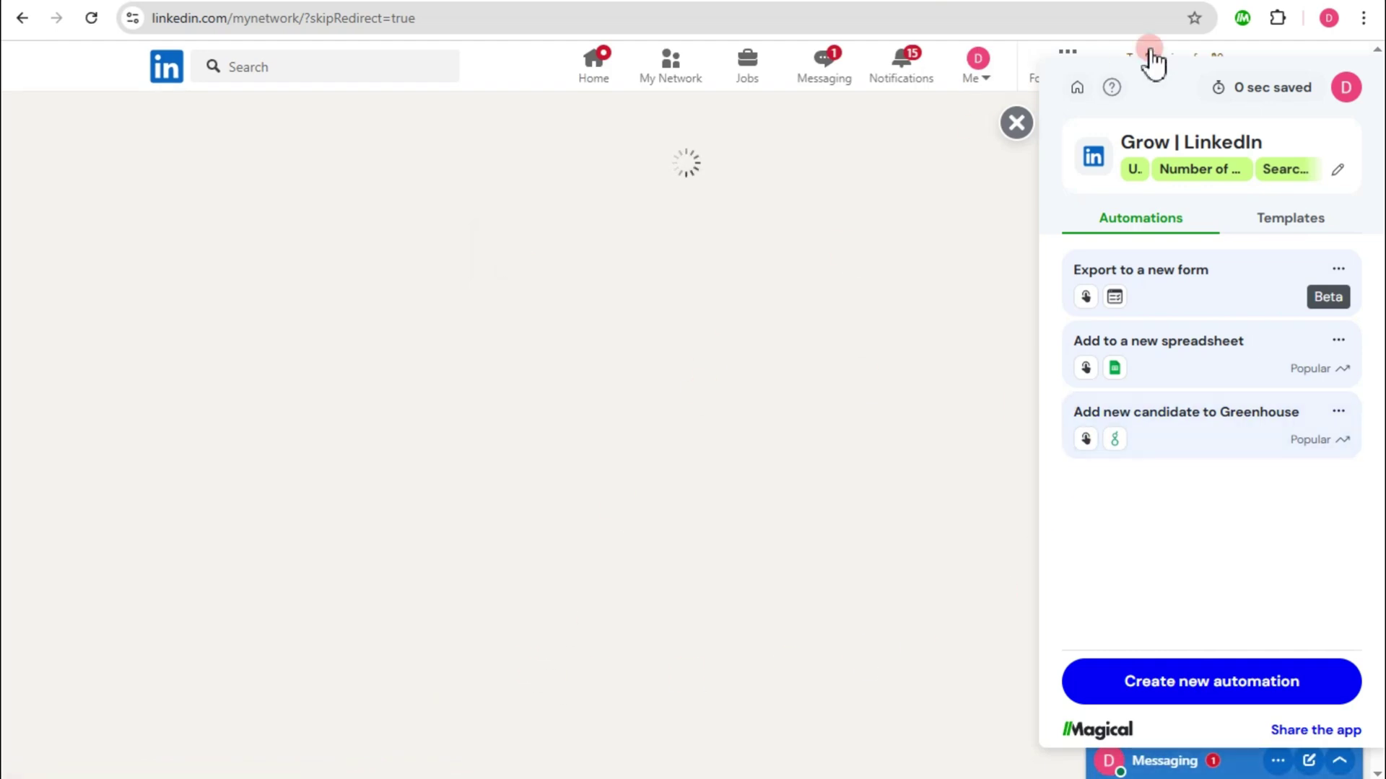
left_click(1013, 178)
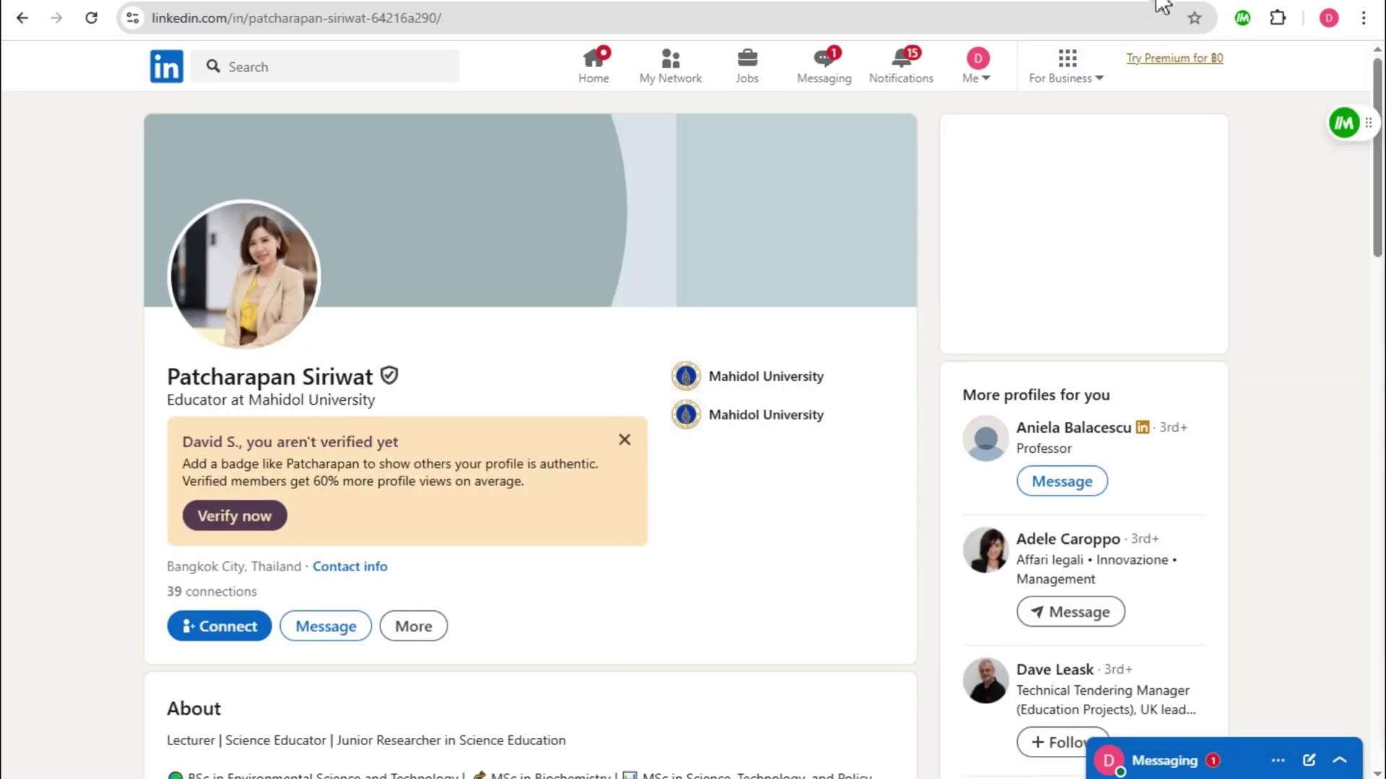
left_click(1239, 21)
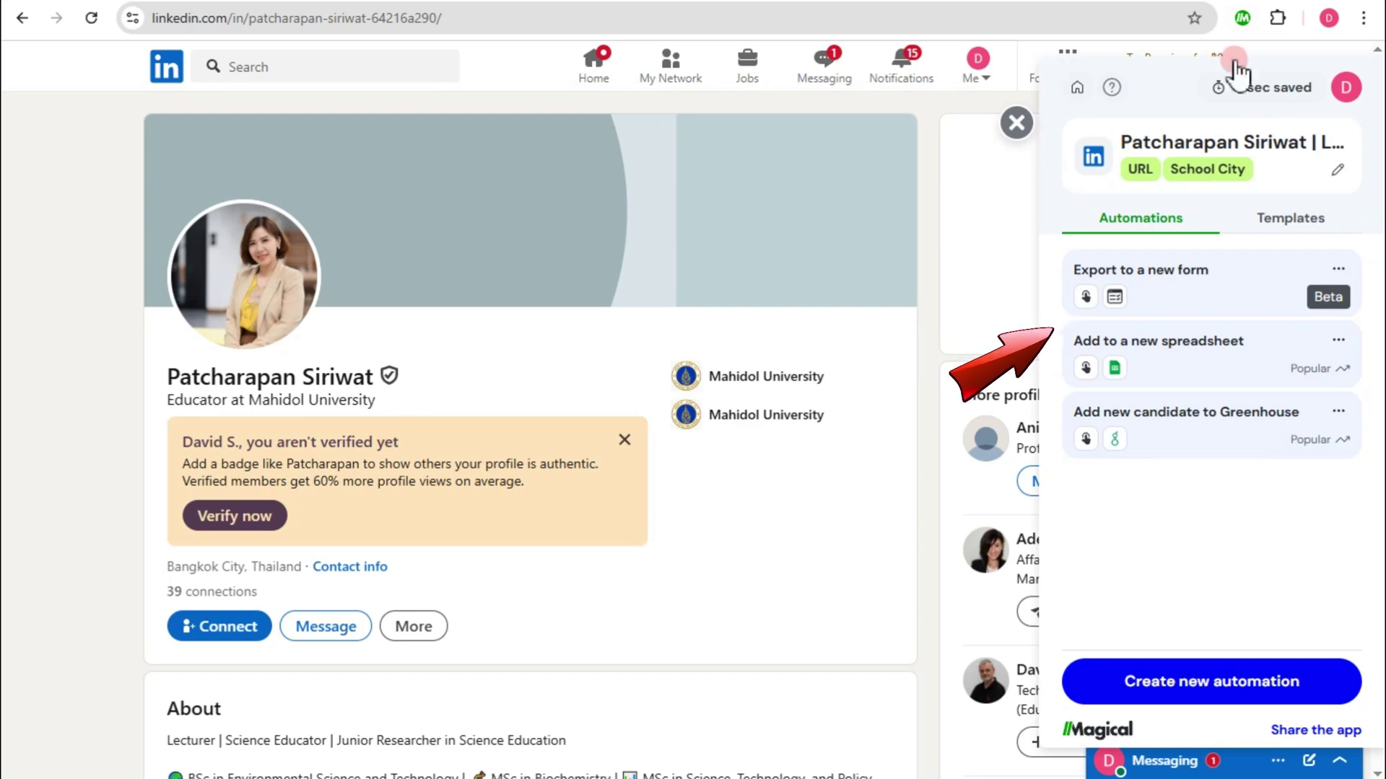
Step: Examine the profile's details and the open forms offered by the Export to a new form automation
left_click(1141, 273)
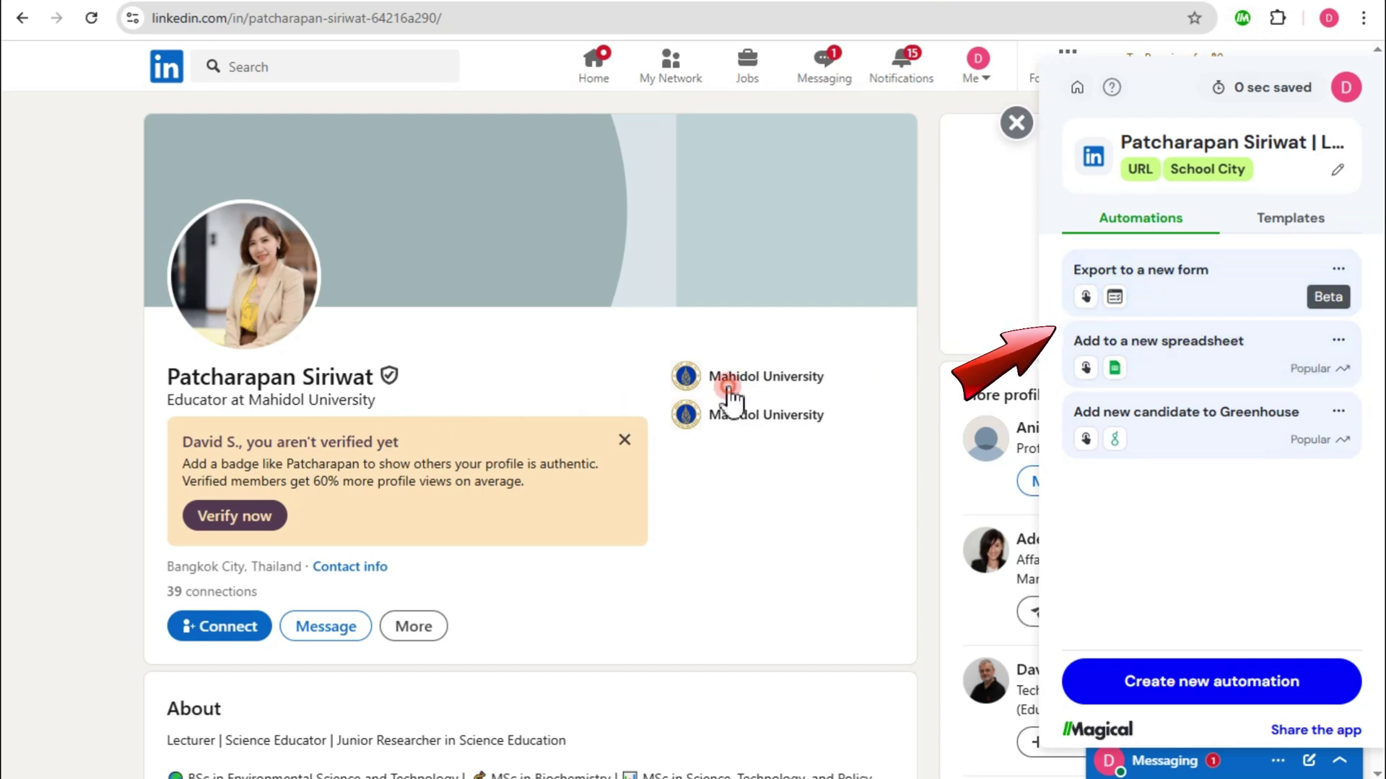
left_click(727, 384)
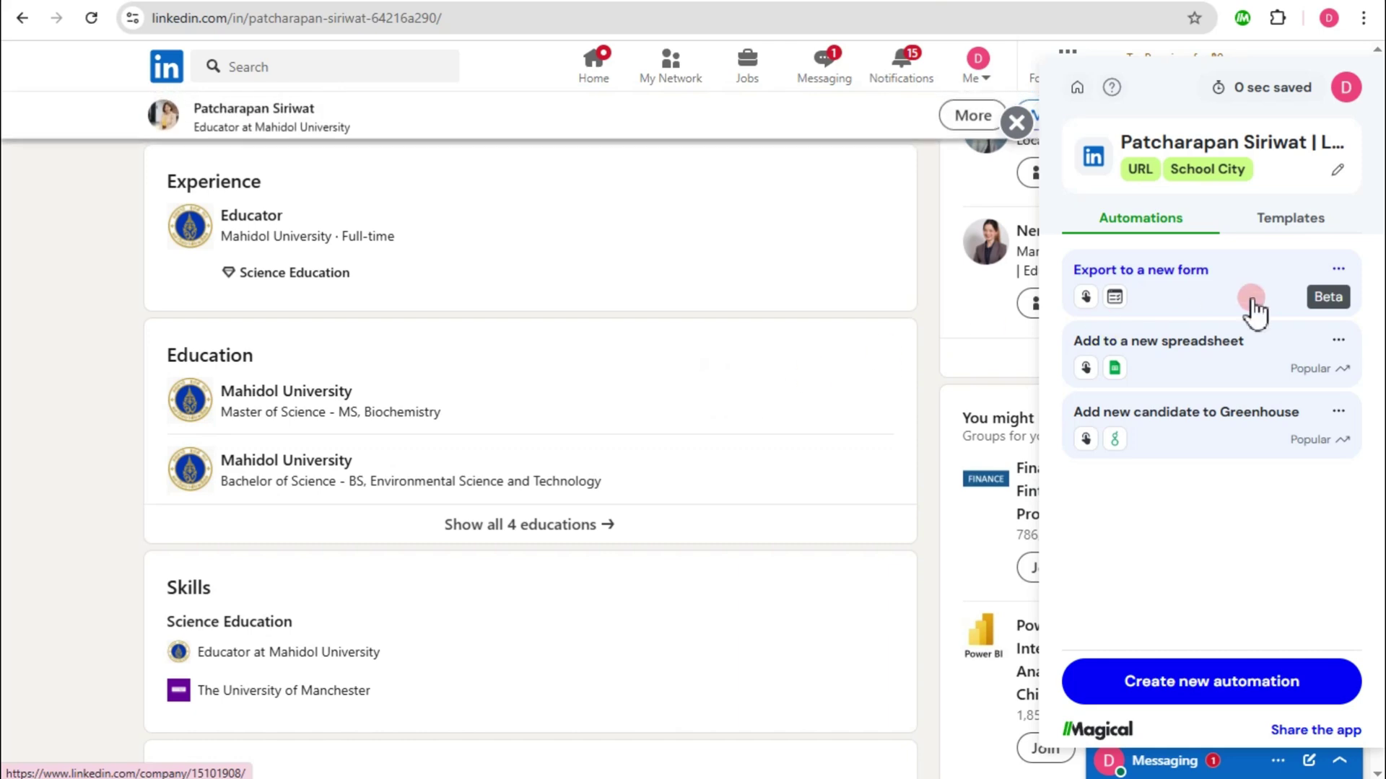
left_click(1184, 316)
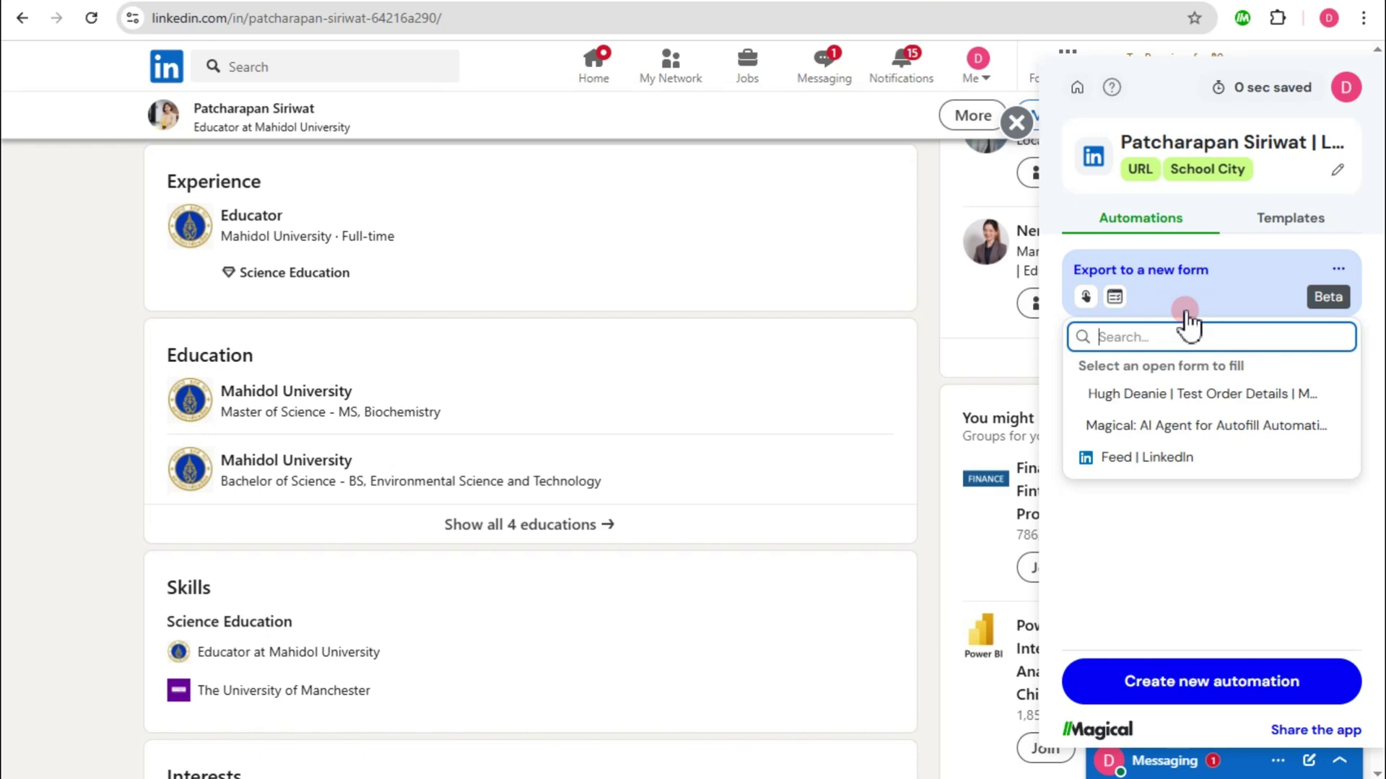
scroll(356, 309, "up", 10)
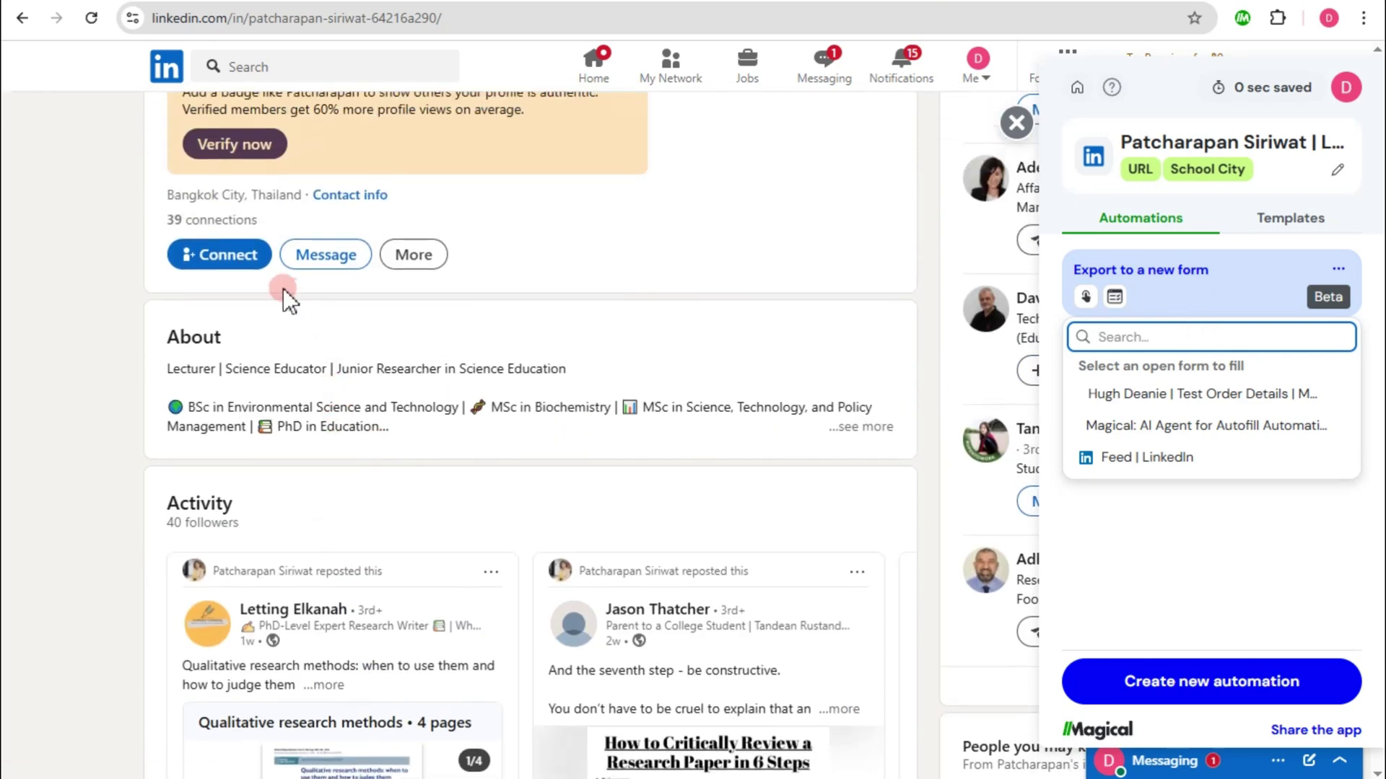
scroll(415, 174, "up", 5)
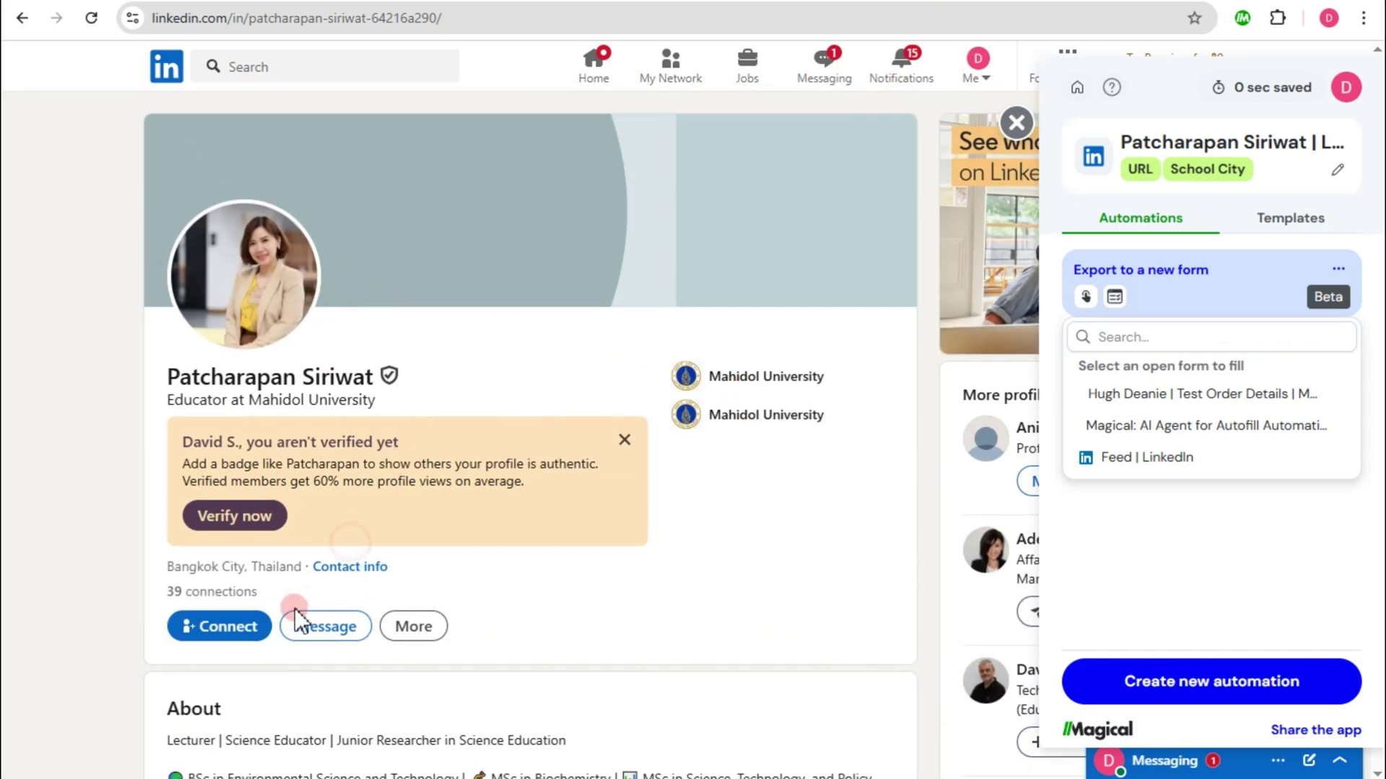
Step: Try to label the profile's name as new Site Info, and close the profile overlay and the Magical panel
left_click(1291, 237)
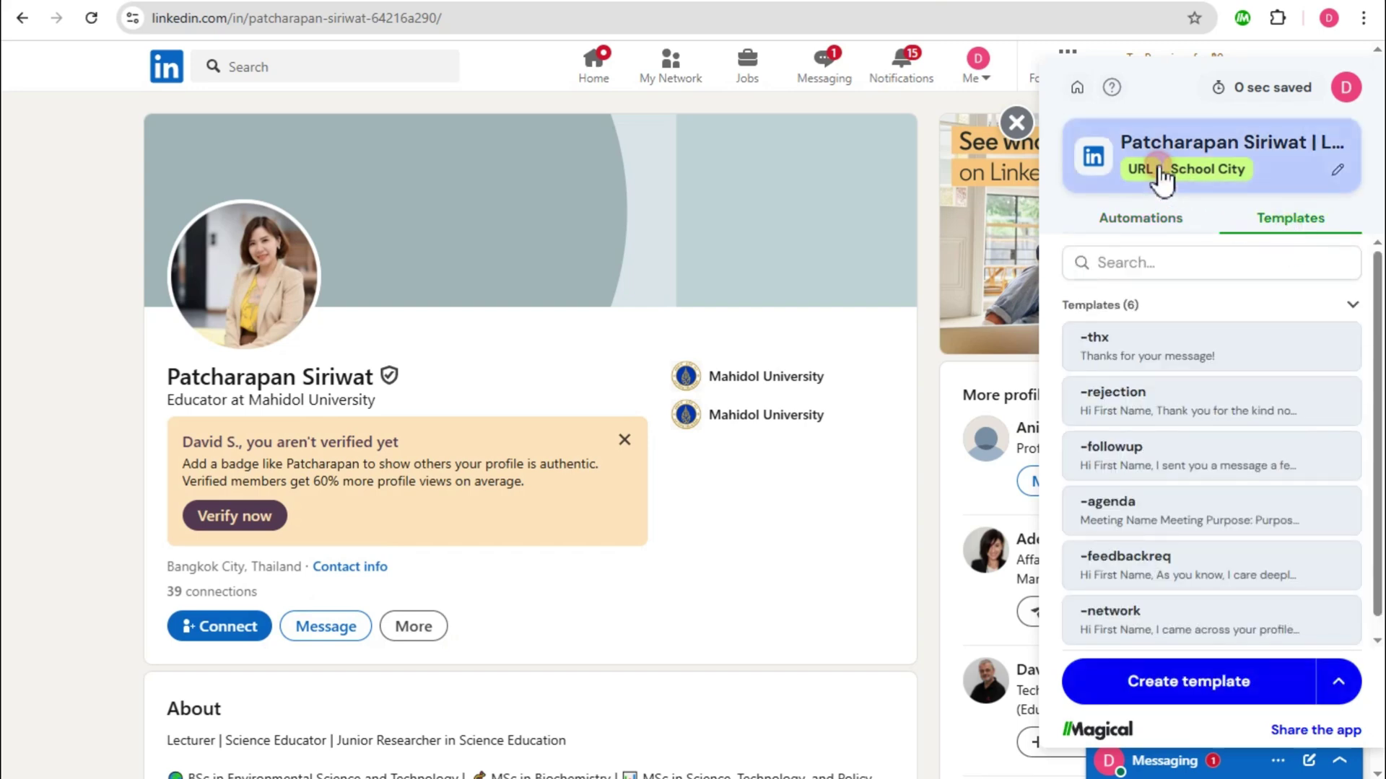
left_click(1160, 177)
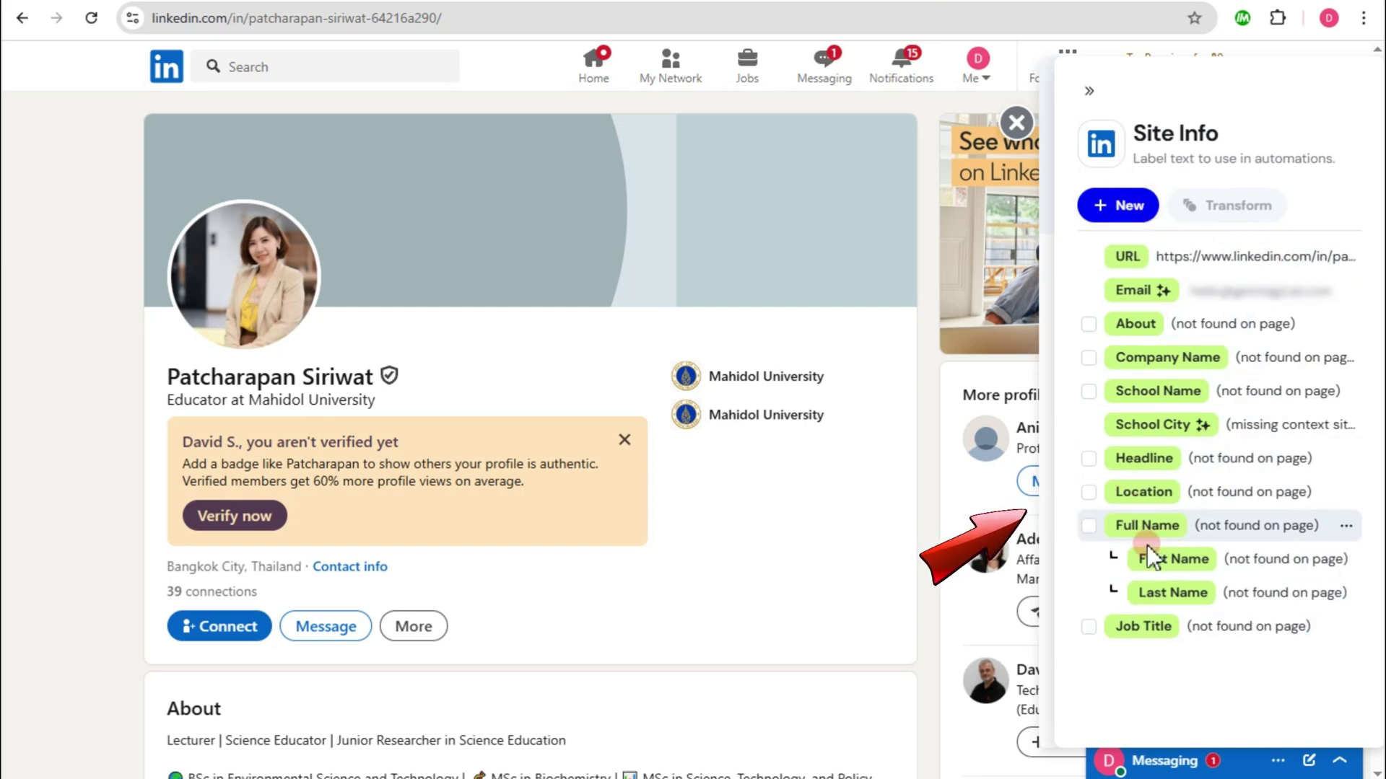
left_click(1124, 208)
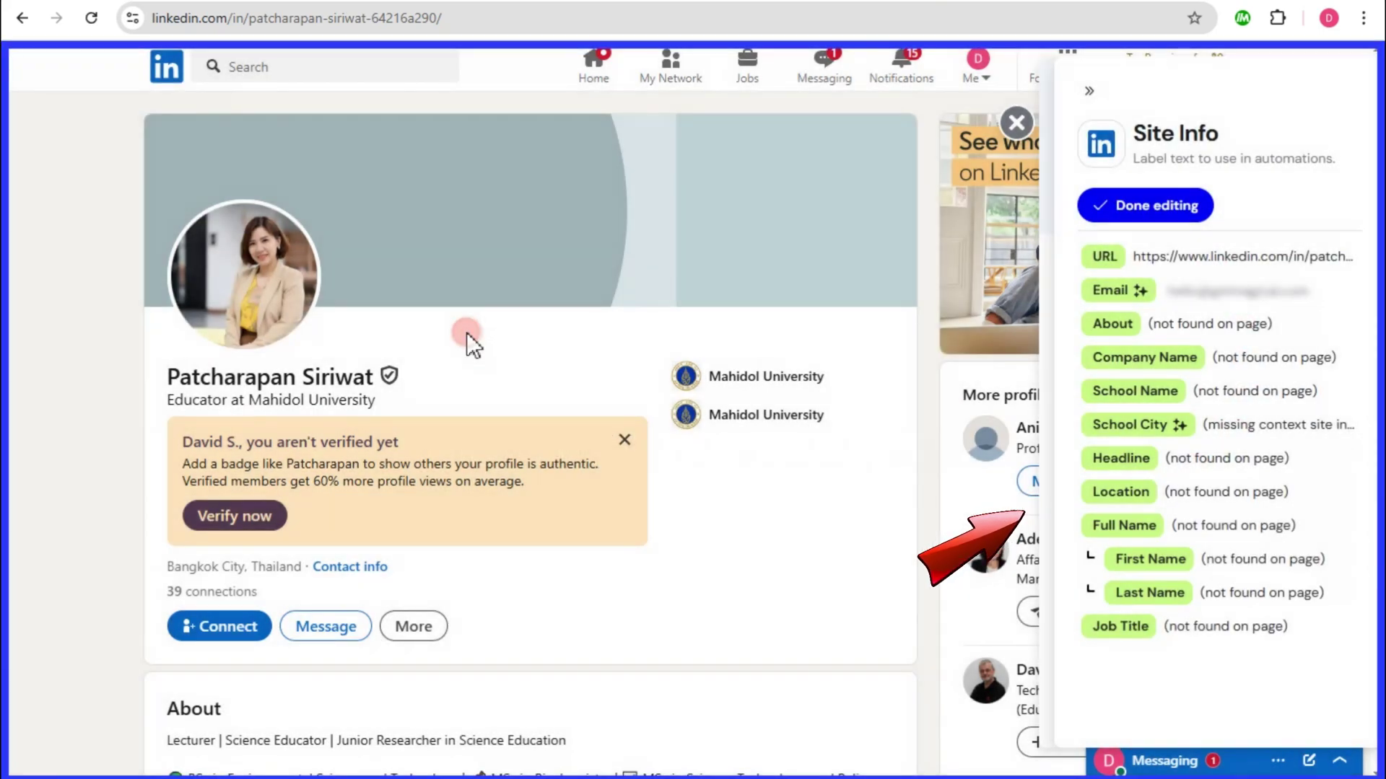
left_click(274, 374)
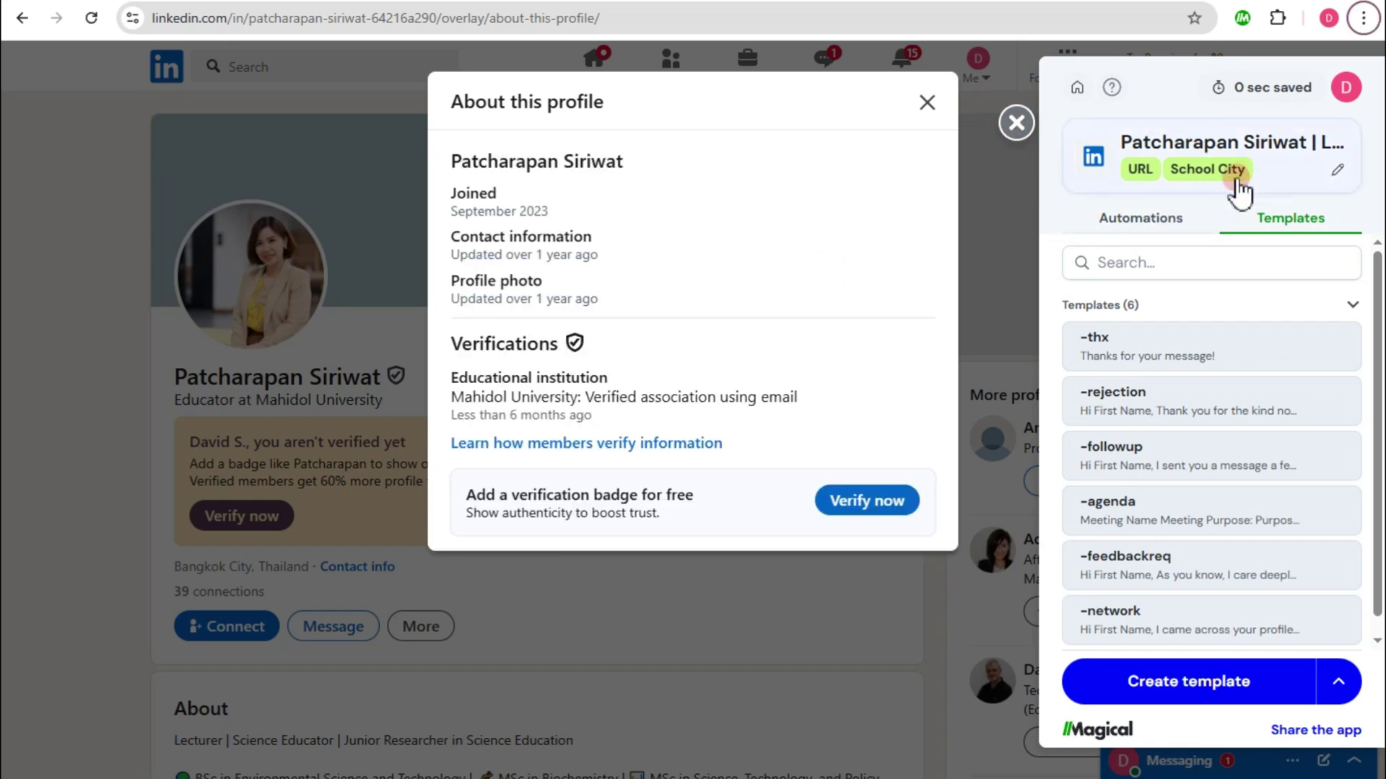
left_click(1016, 124)
left_click(926, 101)
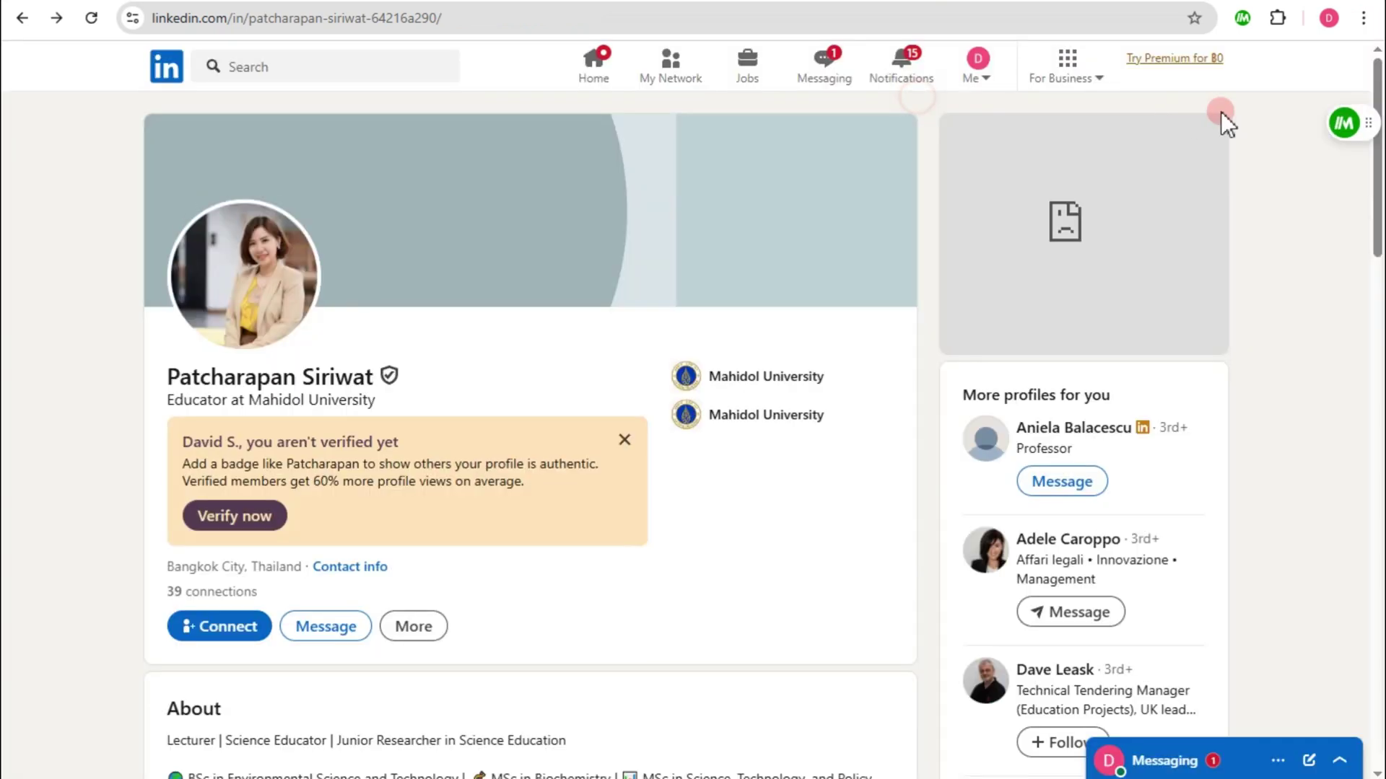
Step: Reopen the profile's Site Info in Magical and examine its labels, label editing mode and Transform option
left_click(1338, 122)
left_click(1214, 143)
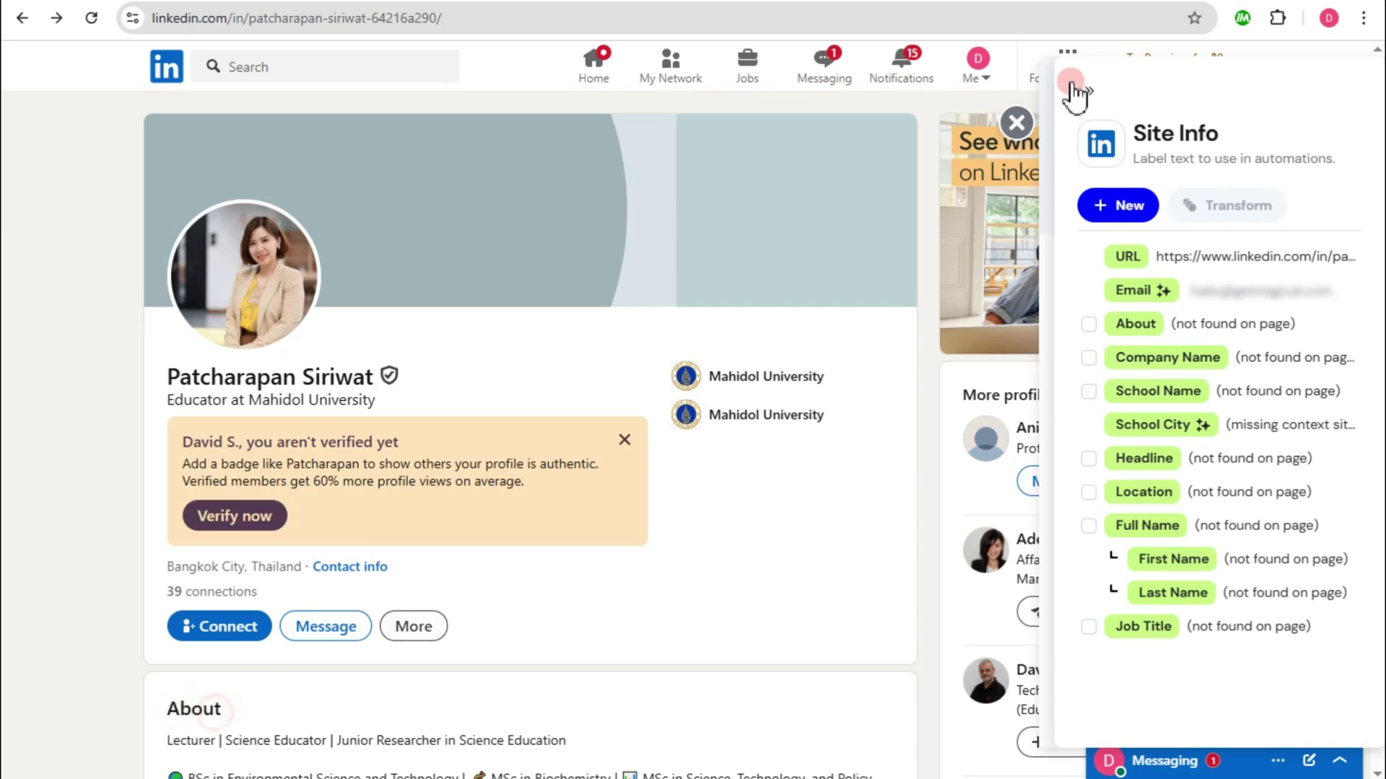
left_click(1126, 205)
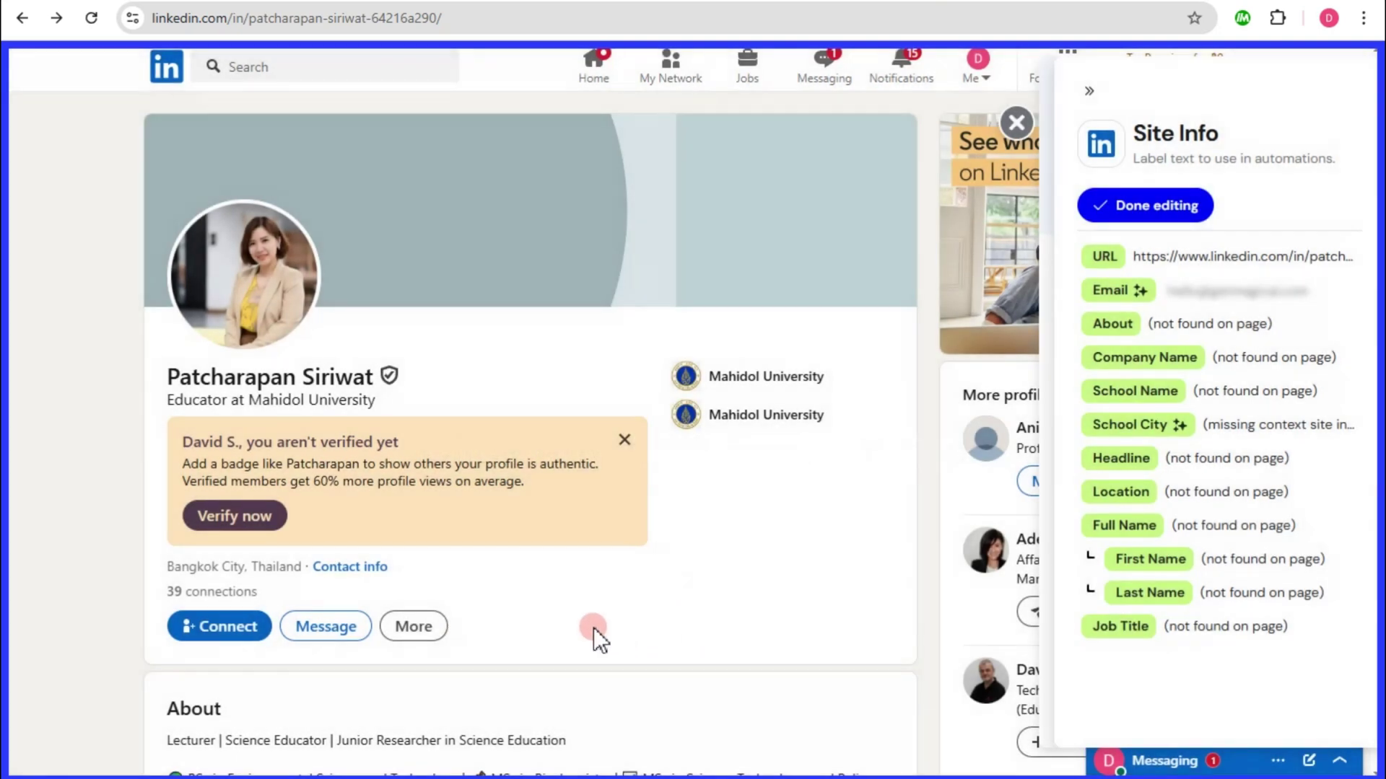
left_click(1169, 207)
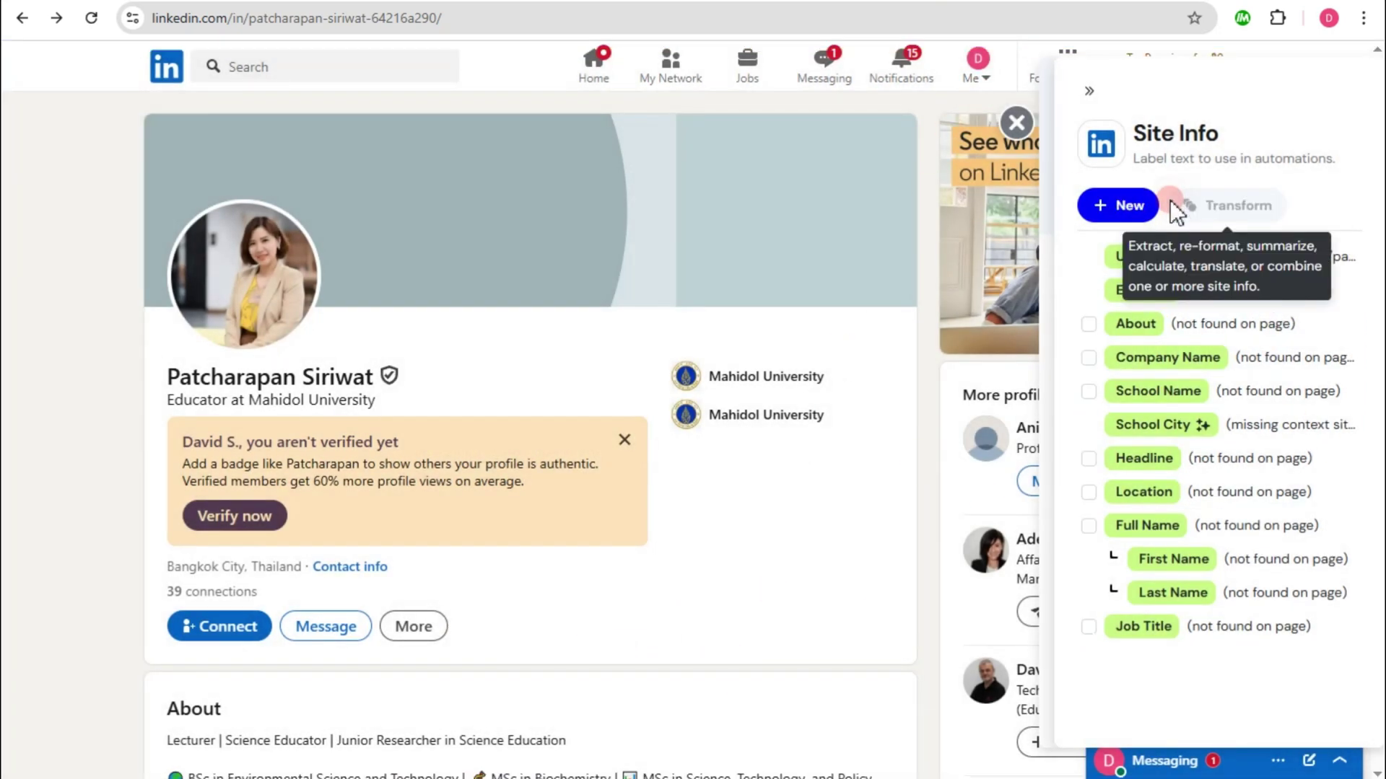
left_click(1130, 212)
left_click(1115, 194)
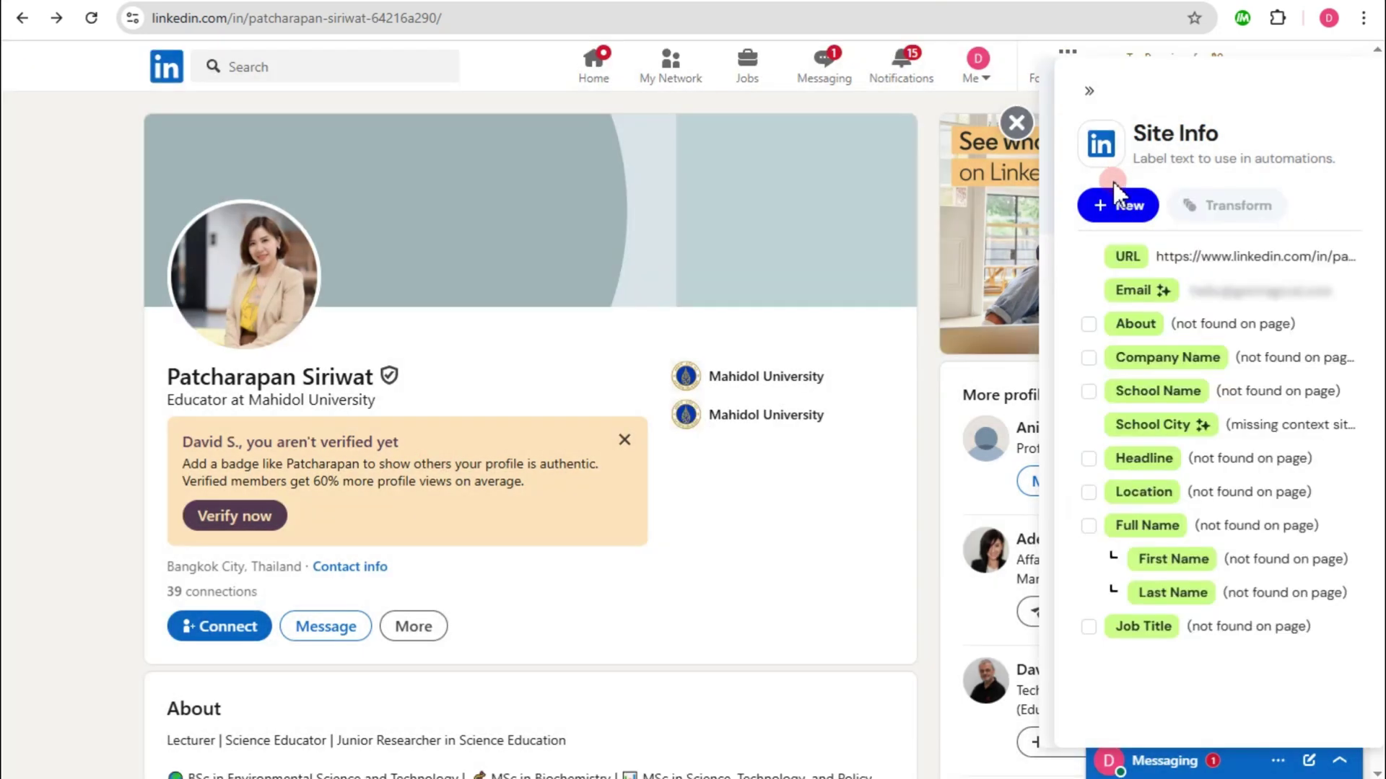
left_click(1089, 91)
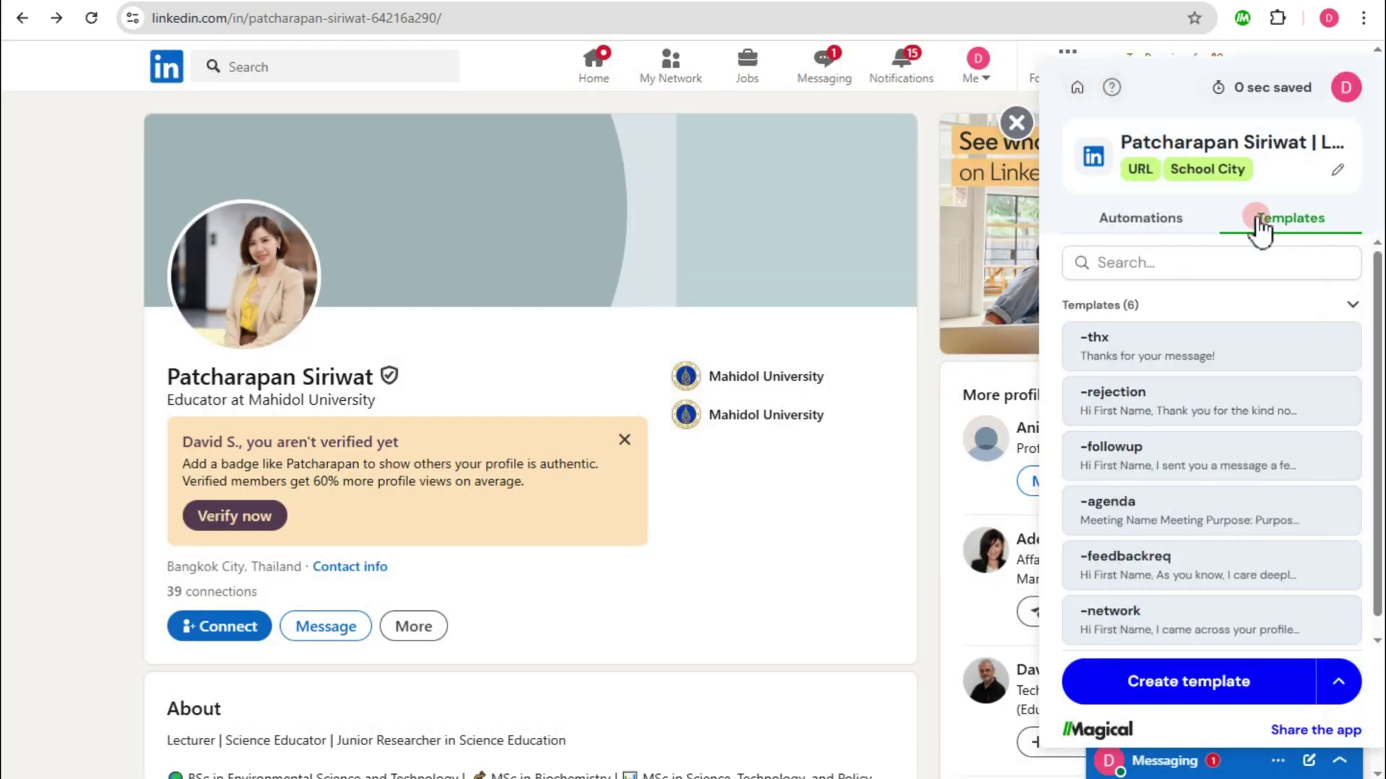
left_click(1210, 189)
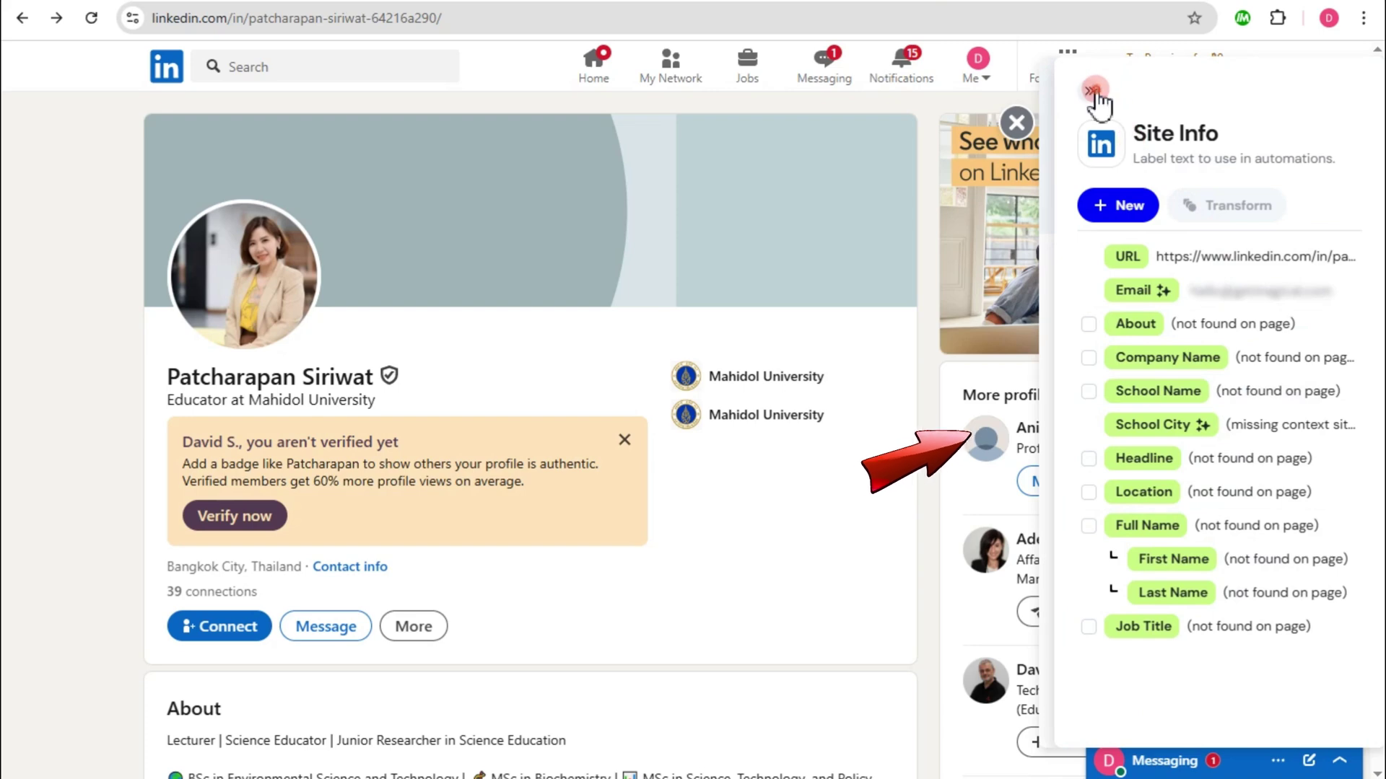
left_click(1089, 90)
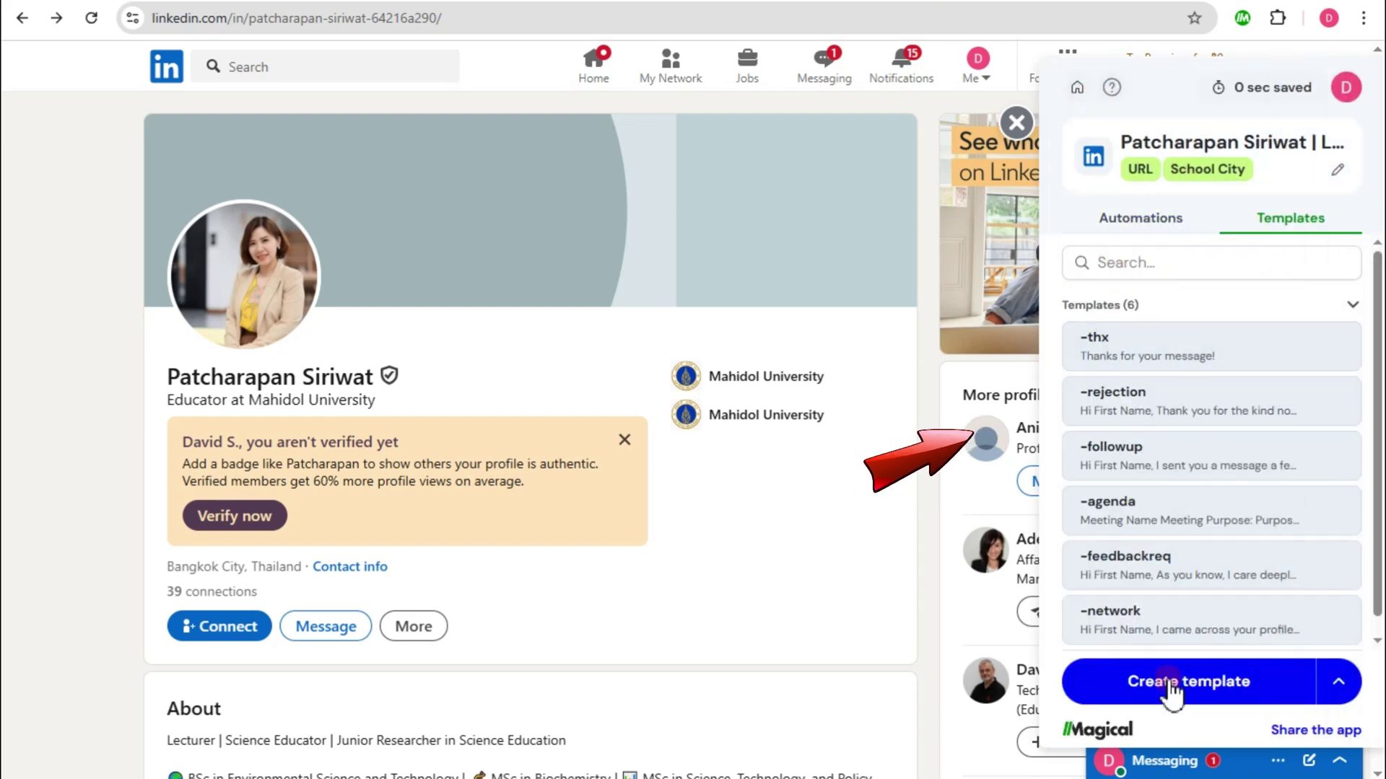
Step: Try to label the profile's second Mahidol University entry as new Site Info
left_click(1177, 137)
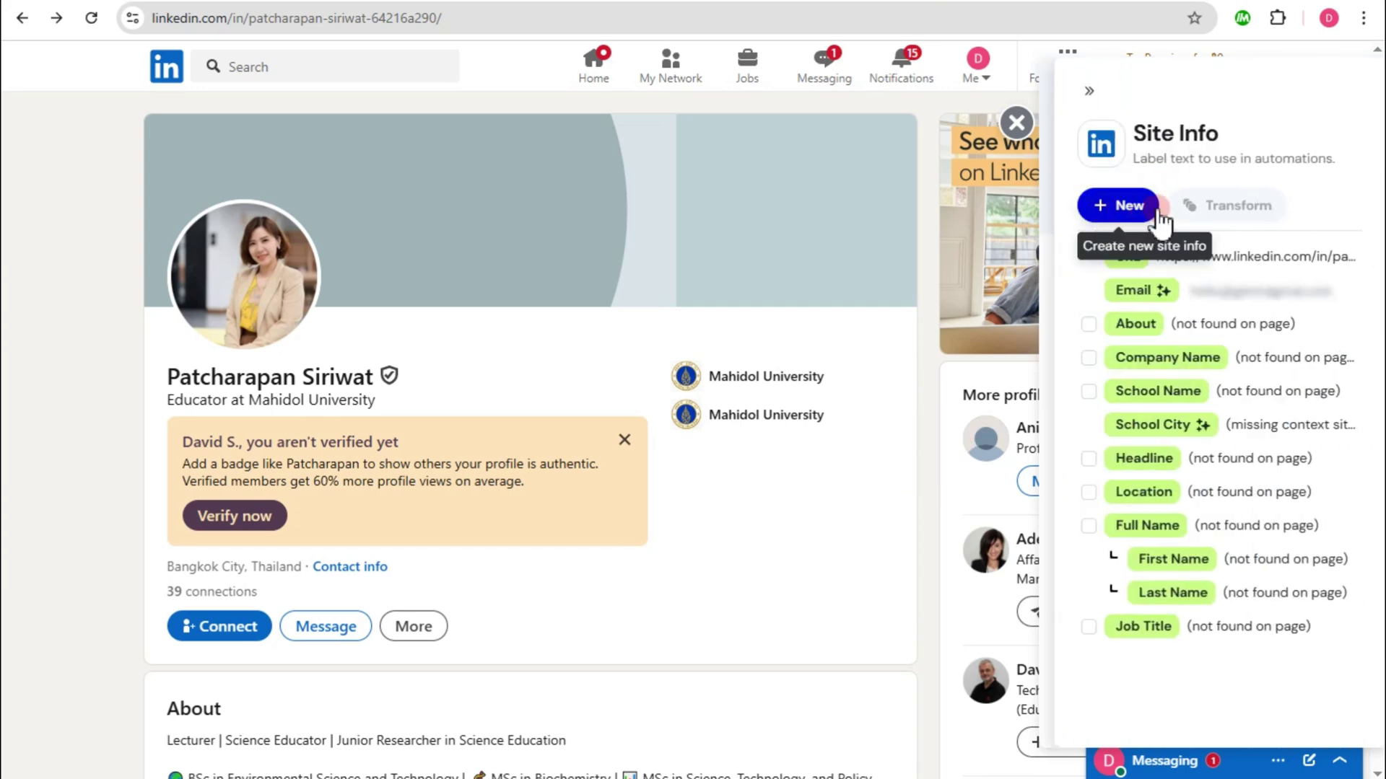
left_click(1120, 210)
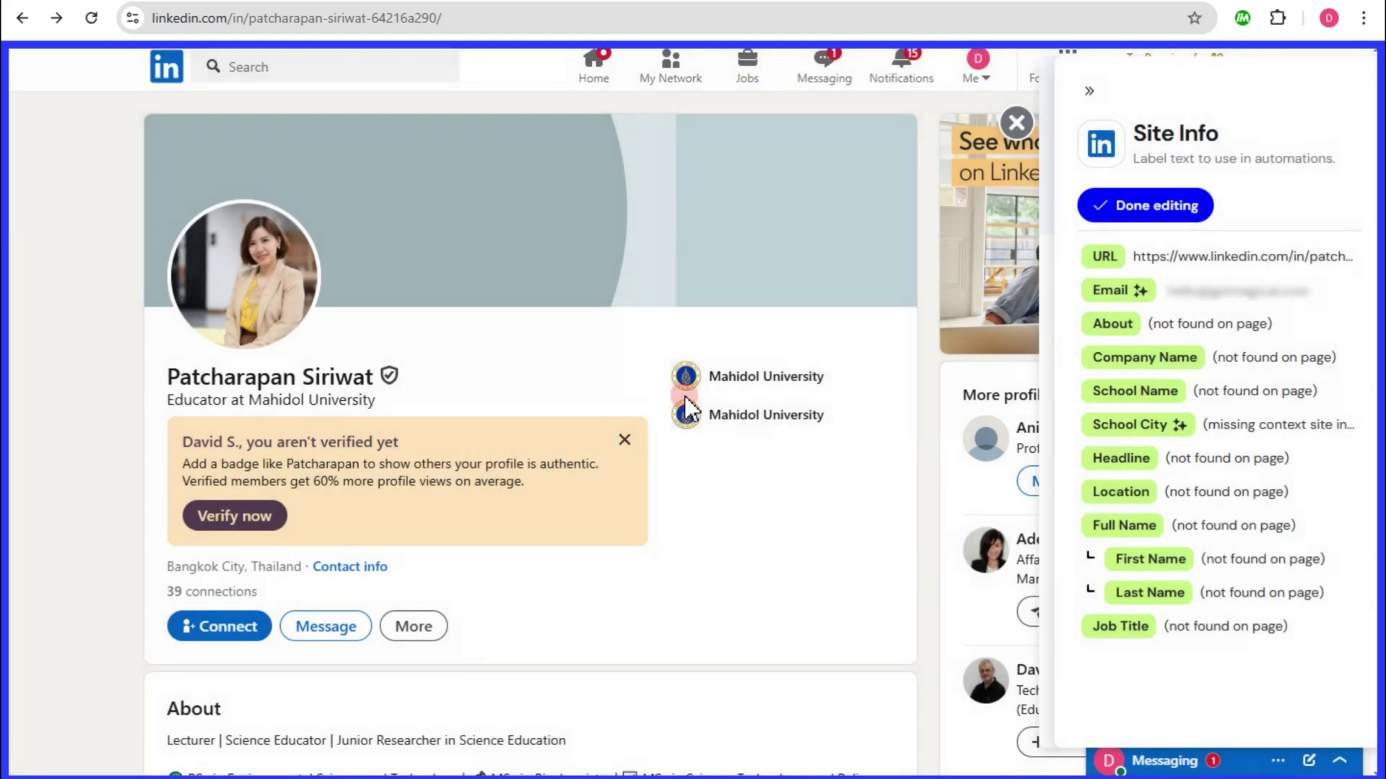
left_click(746, 417)
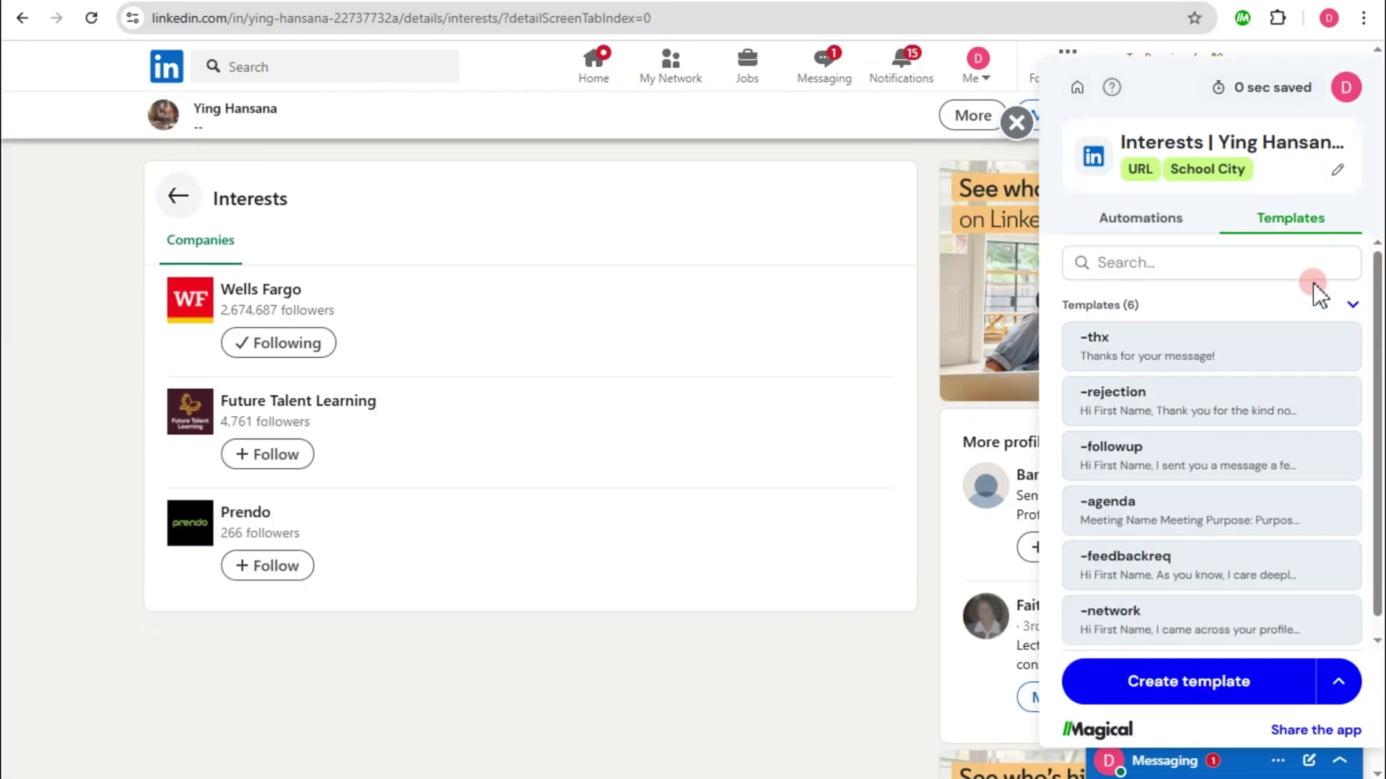
Step: Open the Interests page's Site Info for editing and examine the actions offered for the Email, About and School Name labels
left_click(1119, 170)
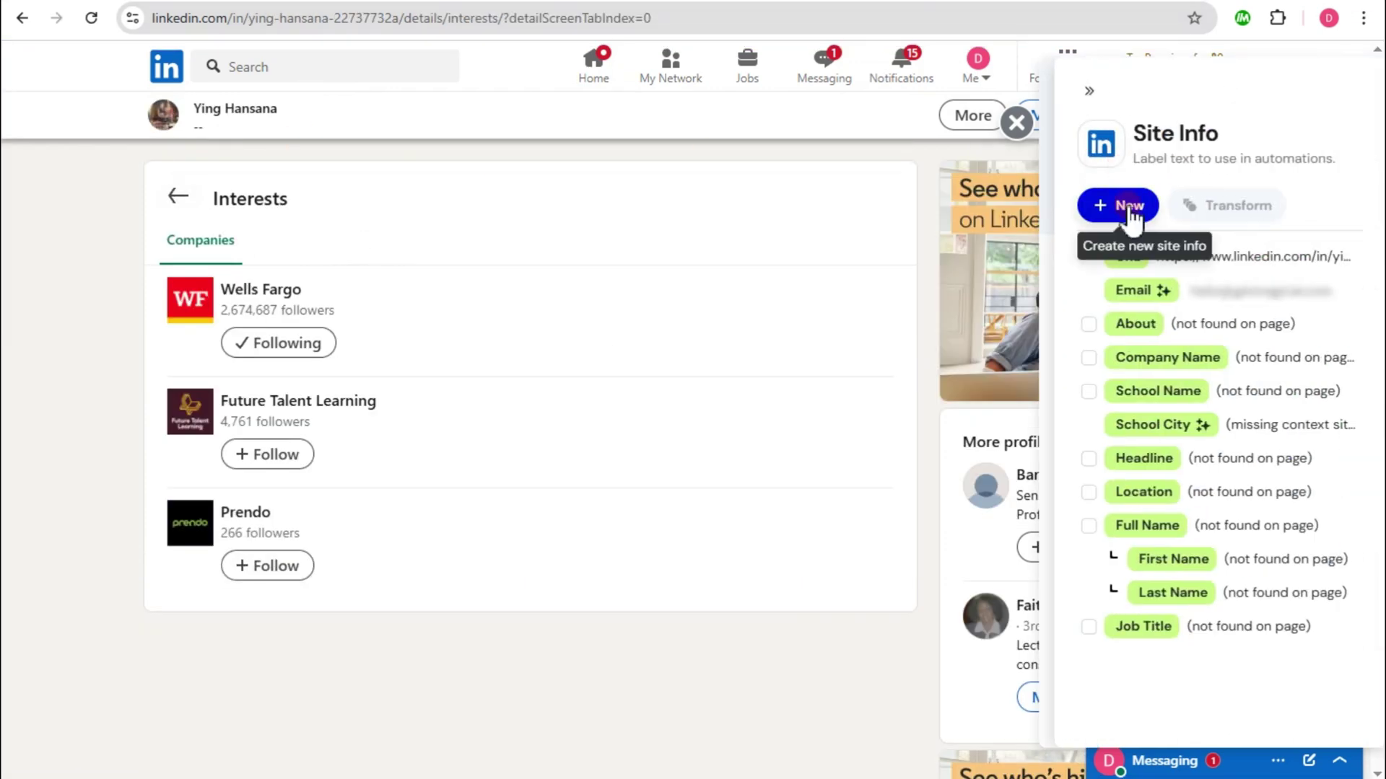
left_click(1127, 209)
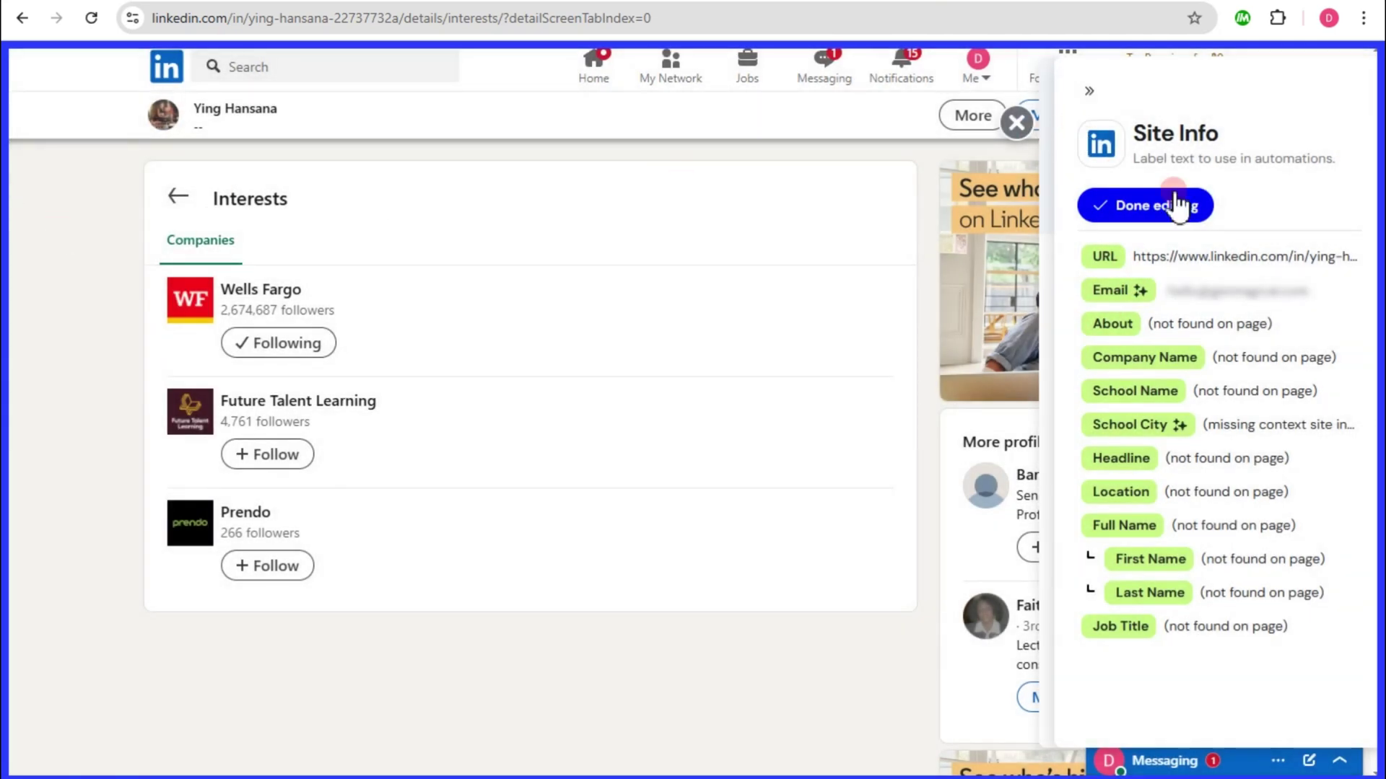
mouse_move(1315, 309)
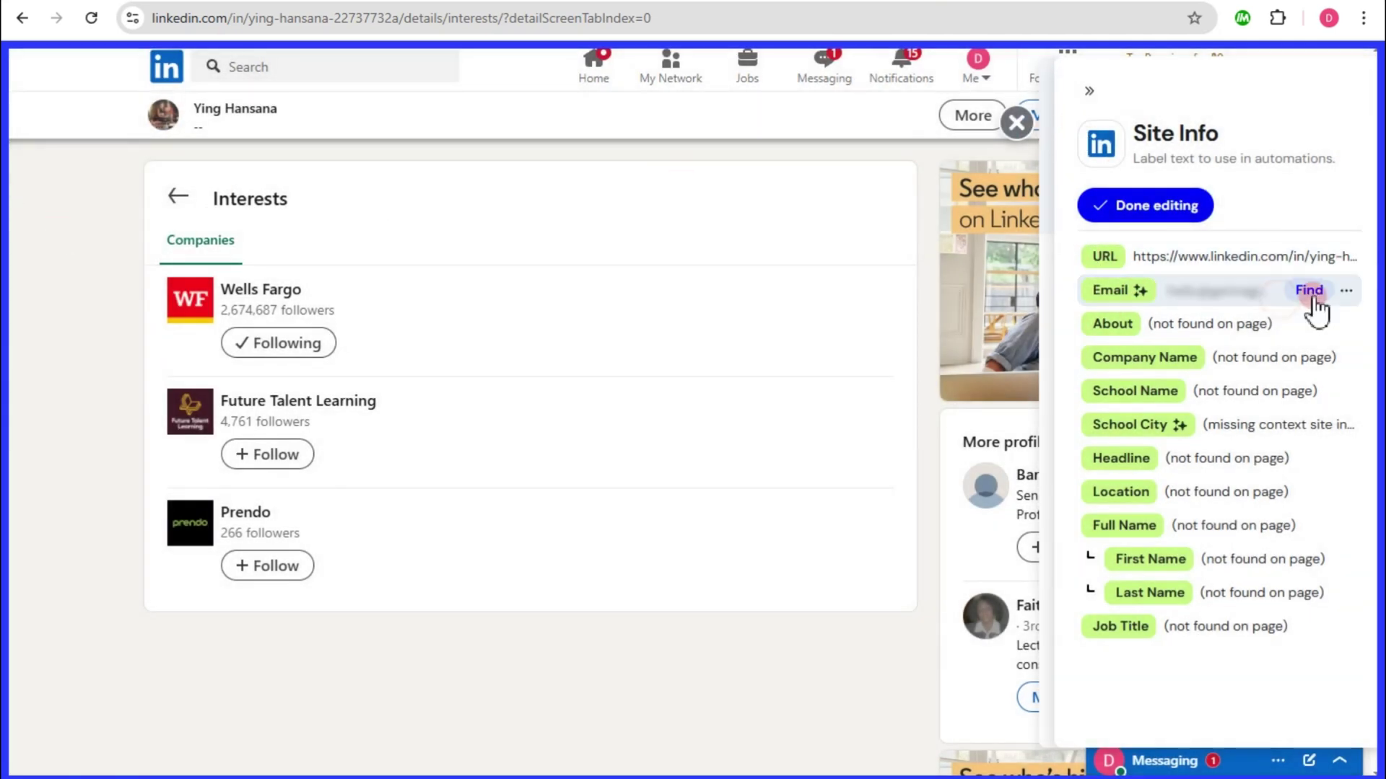
left_click(1346, 290)
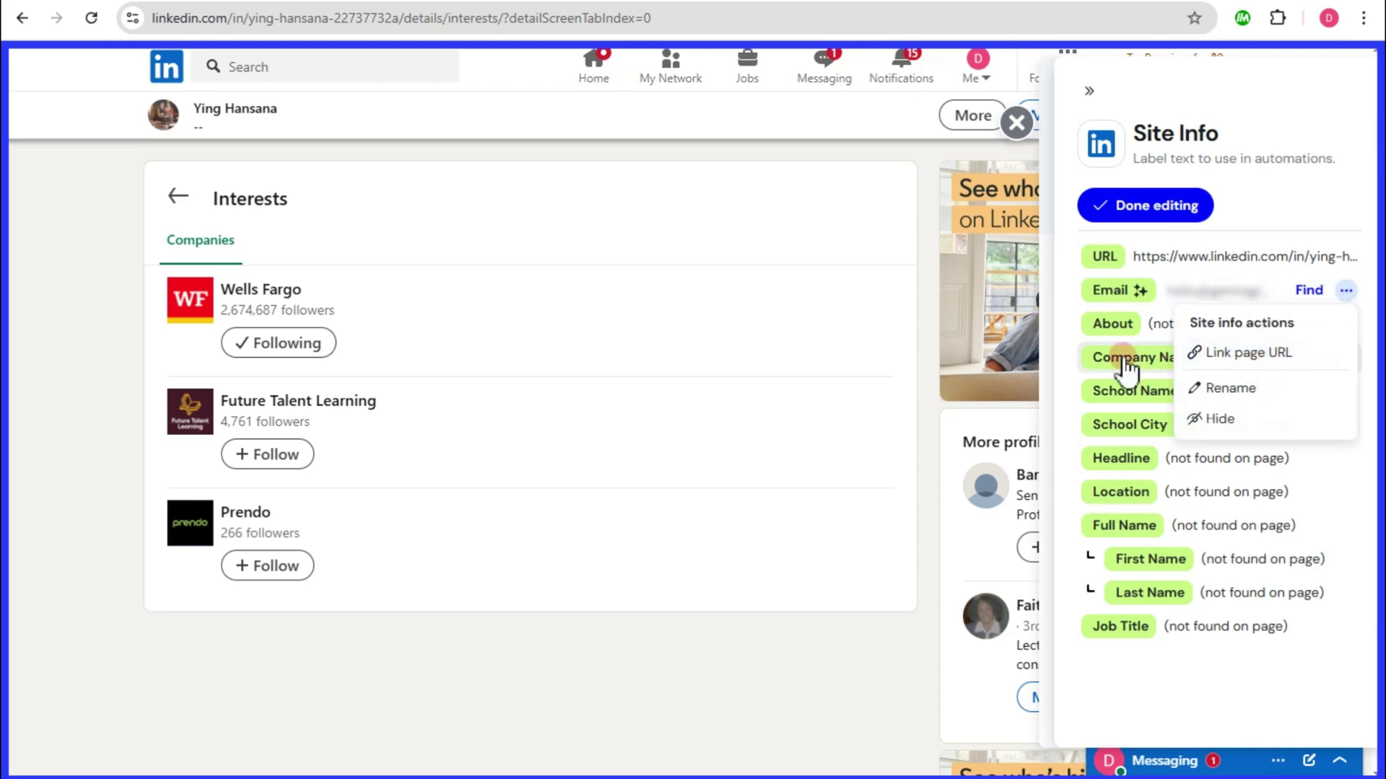
left_click(1346, 324)
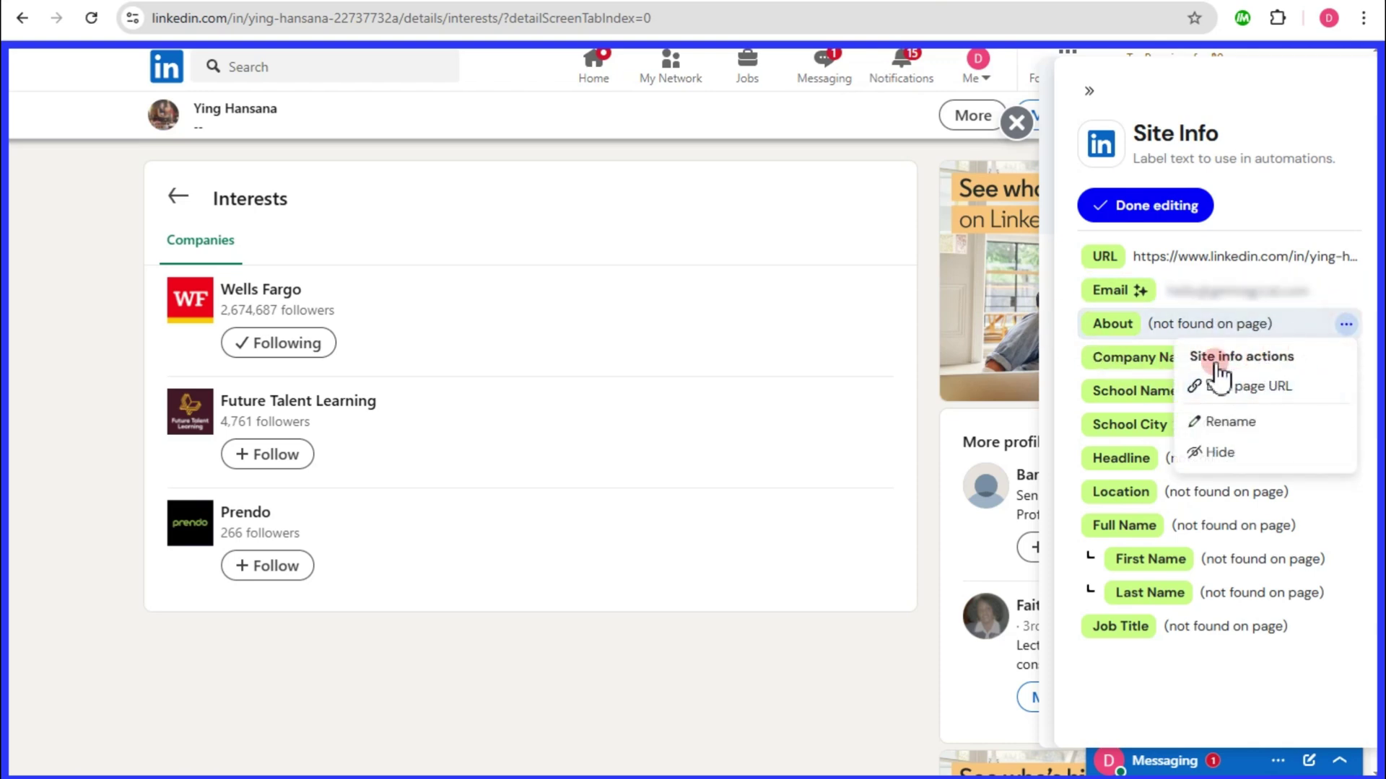
left_click(1076, 349)
left_click(1348, 392)
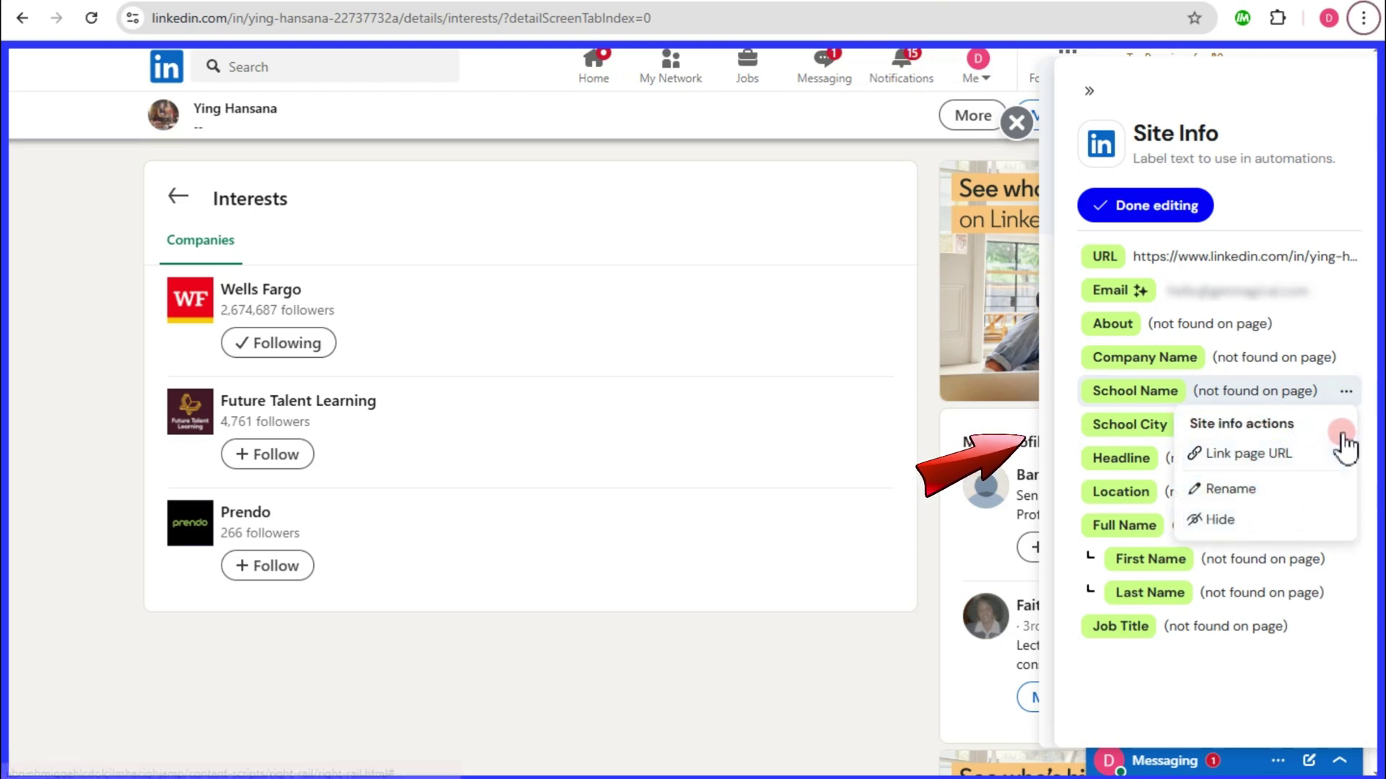
left_click(1301, 389)
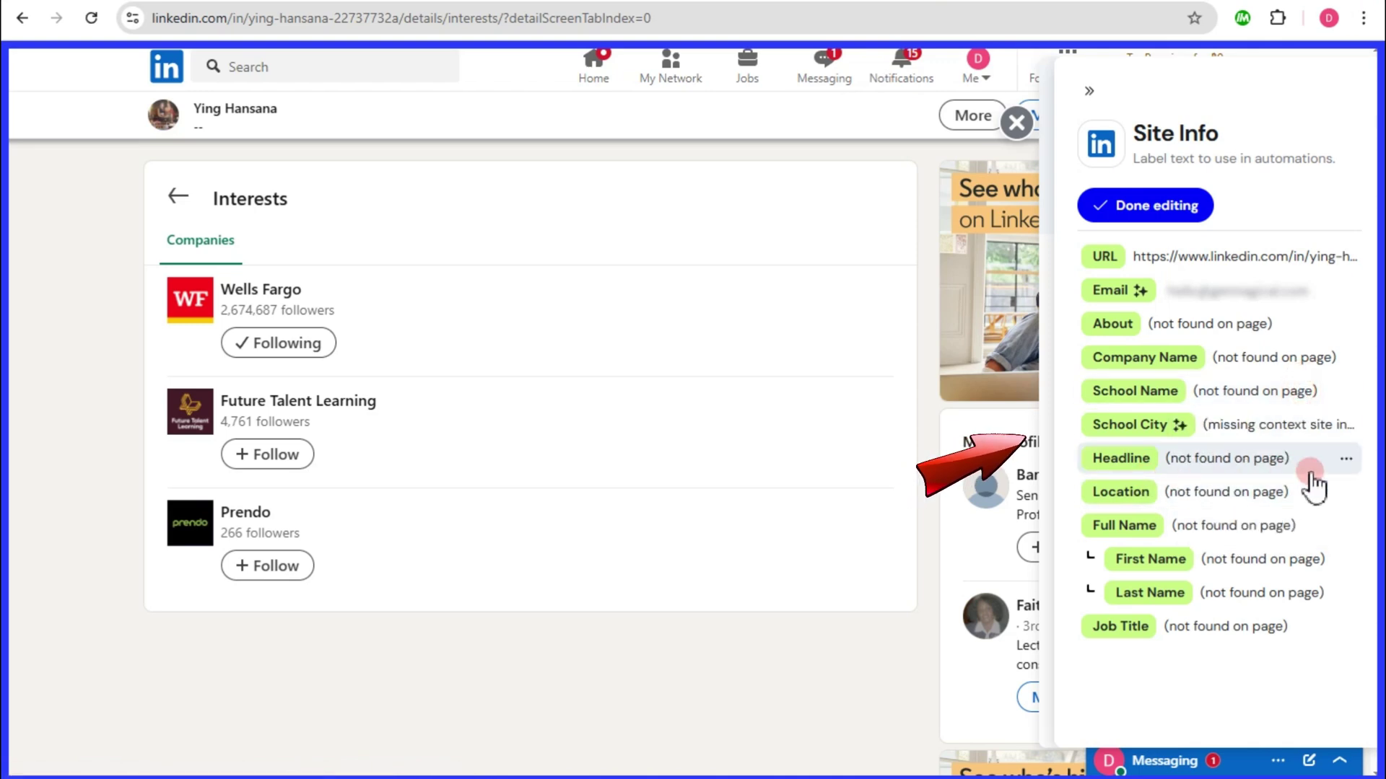
Step: Examine the actions offered for the Headline, First Name and Job Title labels, and finish editing and leave Site Info
left_click(1344, 459)
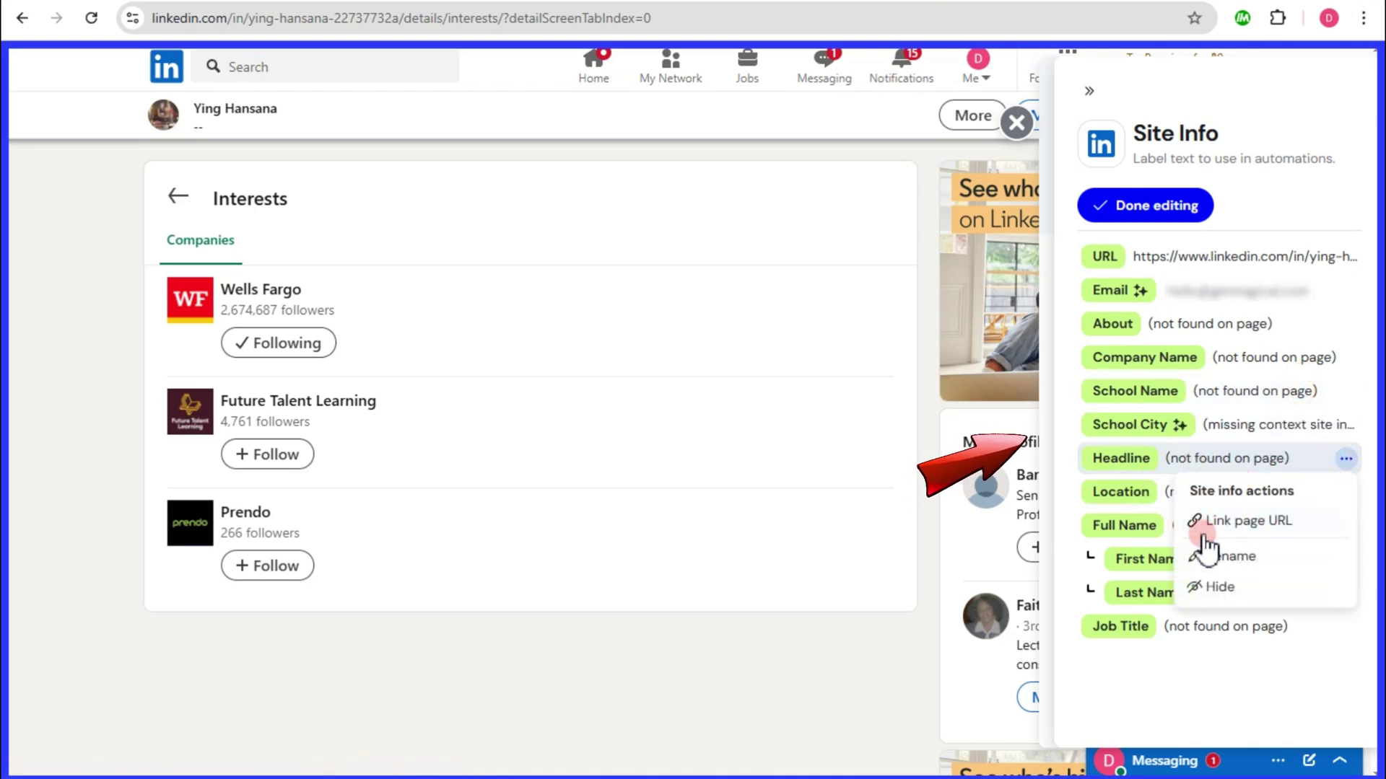
left_click(1339, 459)
left_click(1344, 561)
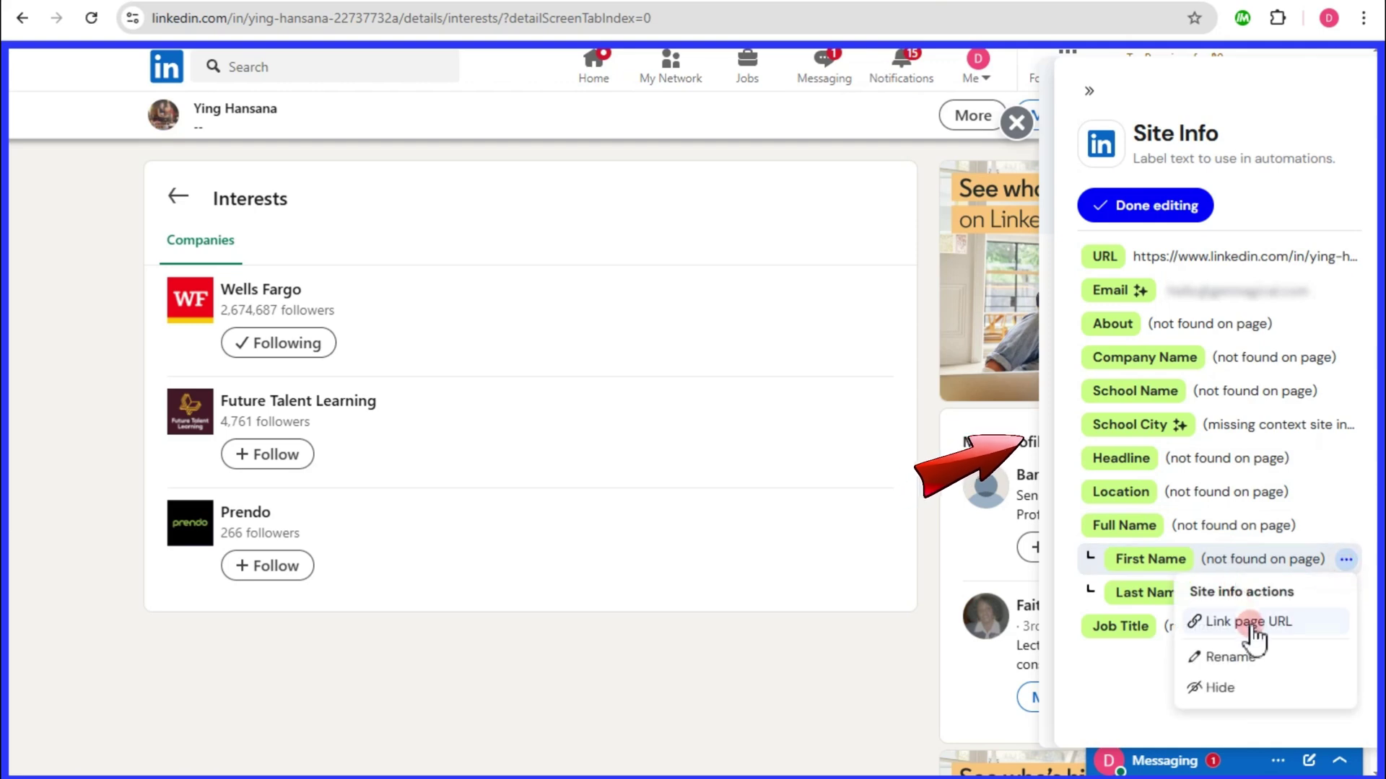
left_click(1347, 567)
left_click(1345, 626)
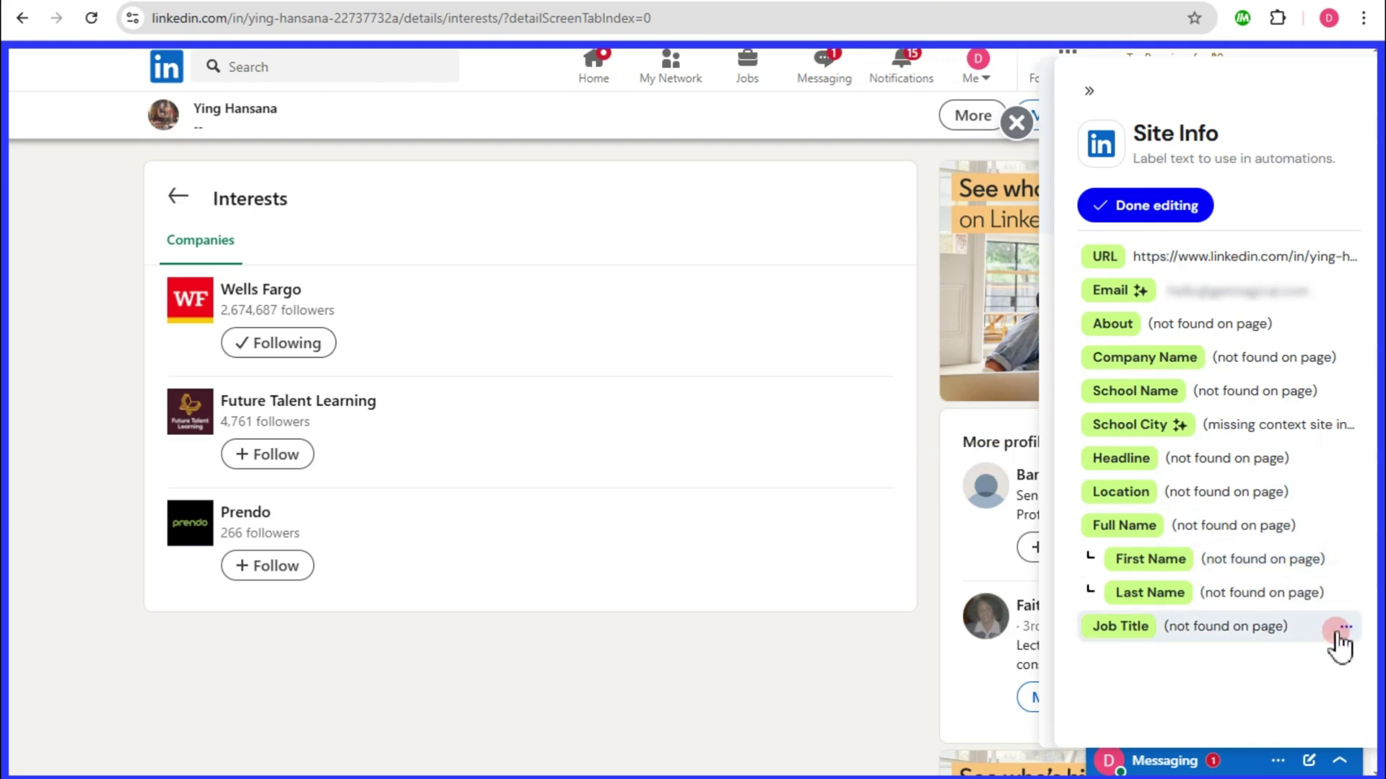
left_click(1237, 561)
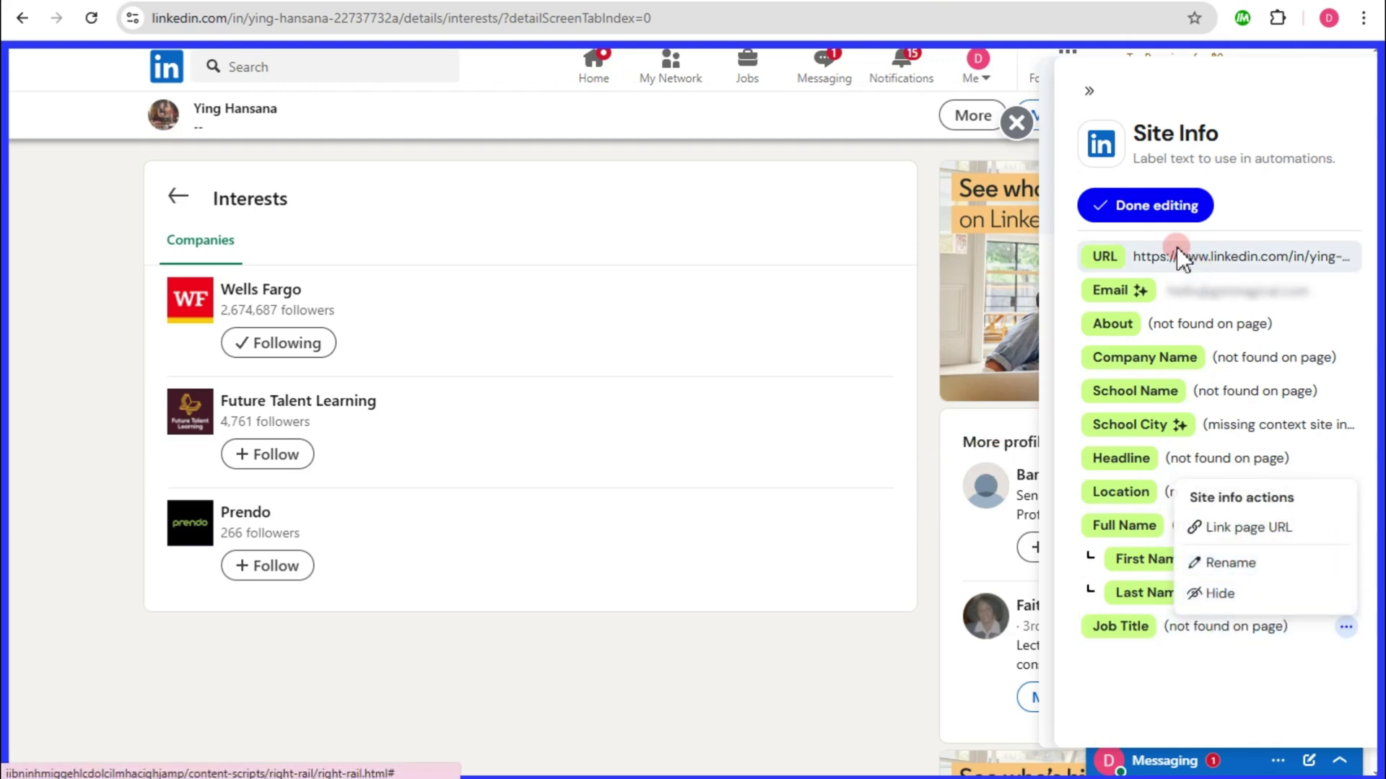
left_click(1129, 207)
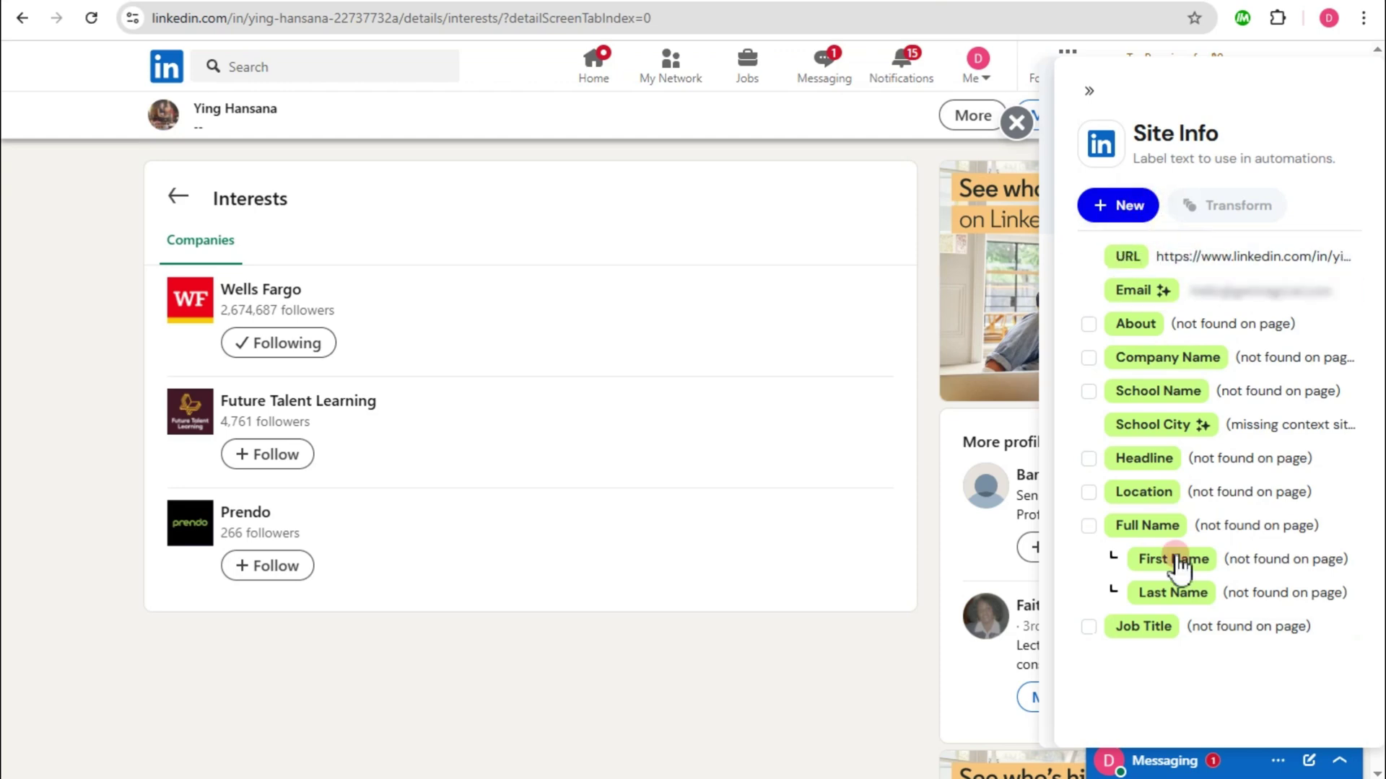
left_click(1087, 91)
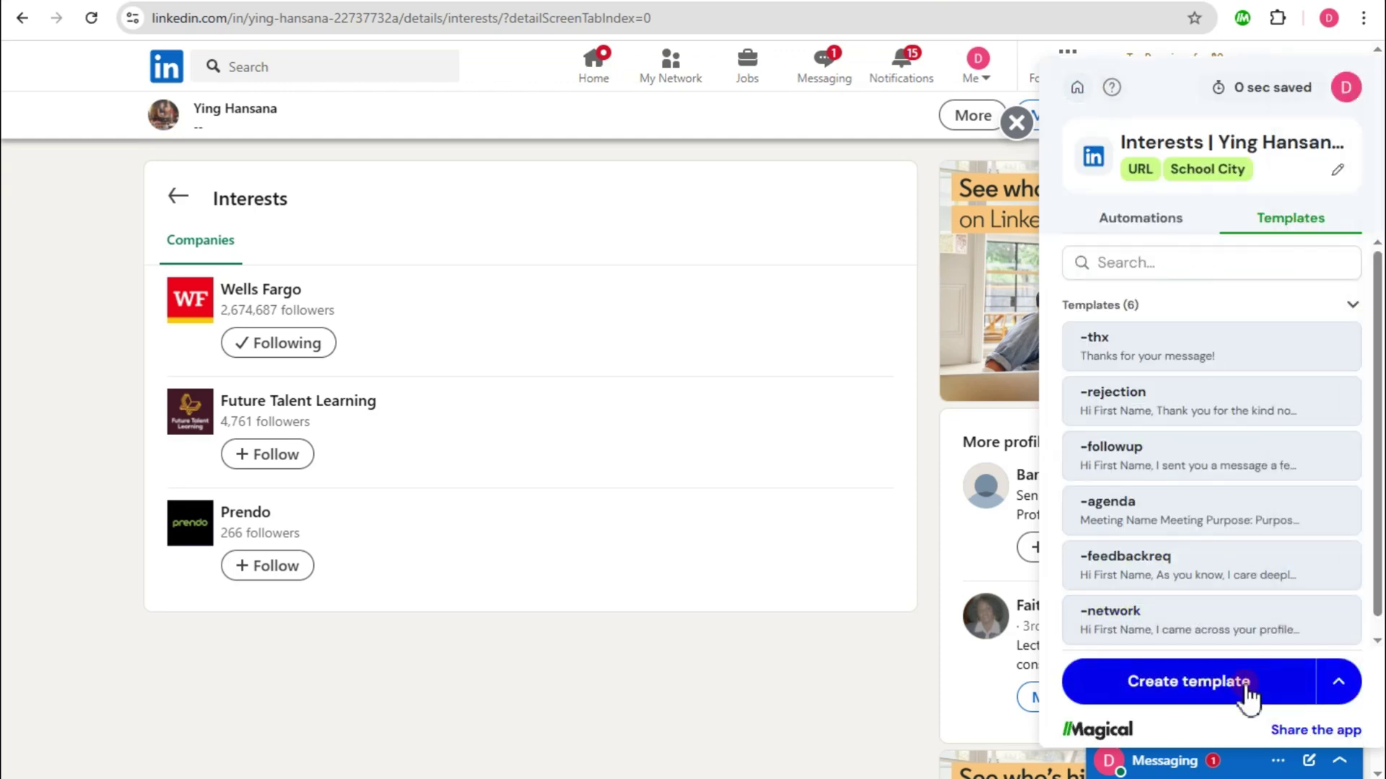
Step: Create a new Magical template with the trigger APPLICANT
left_click(1247, 695)
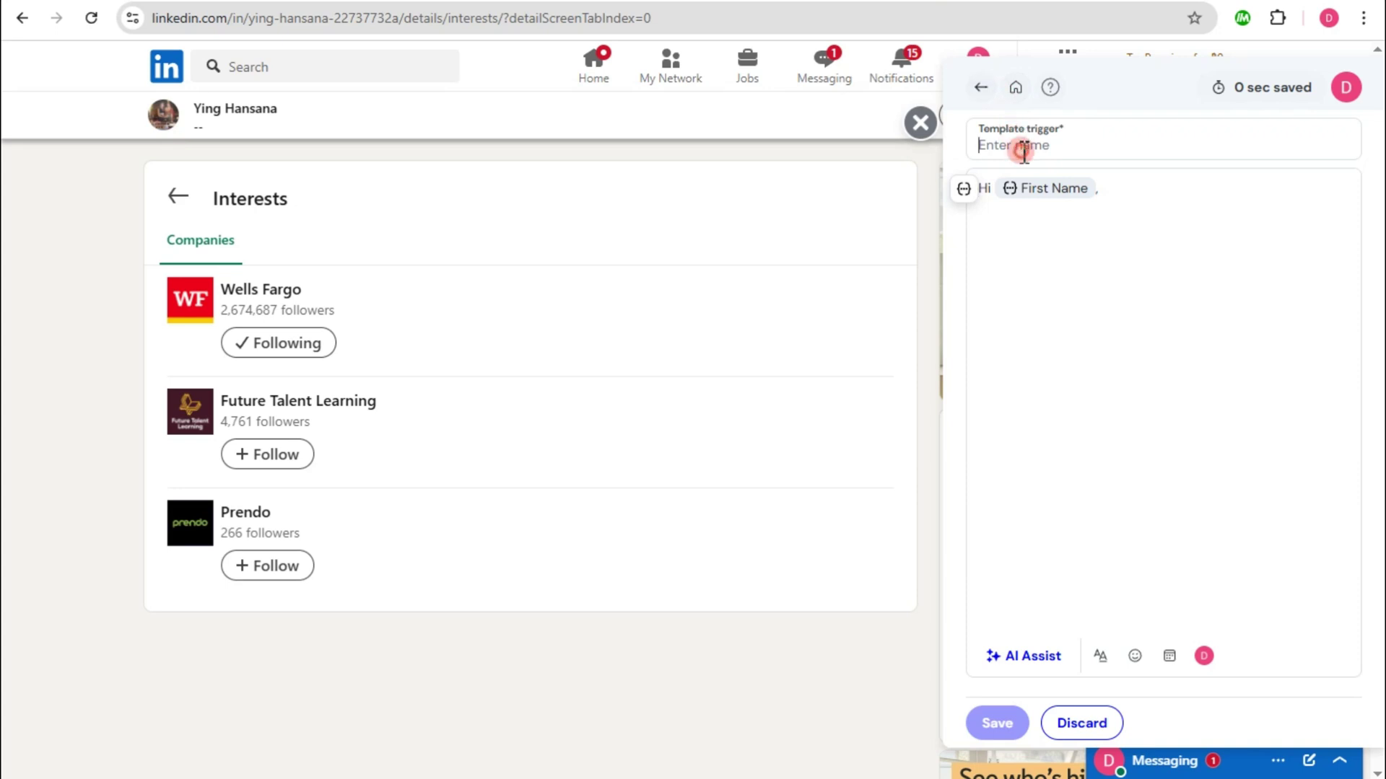
type("aPP")
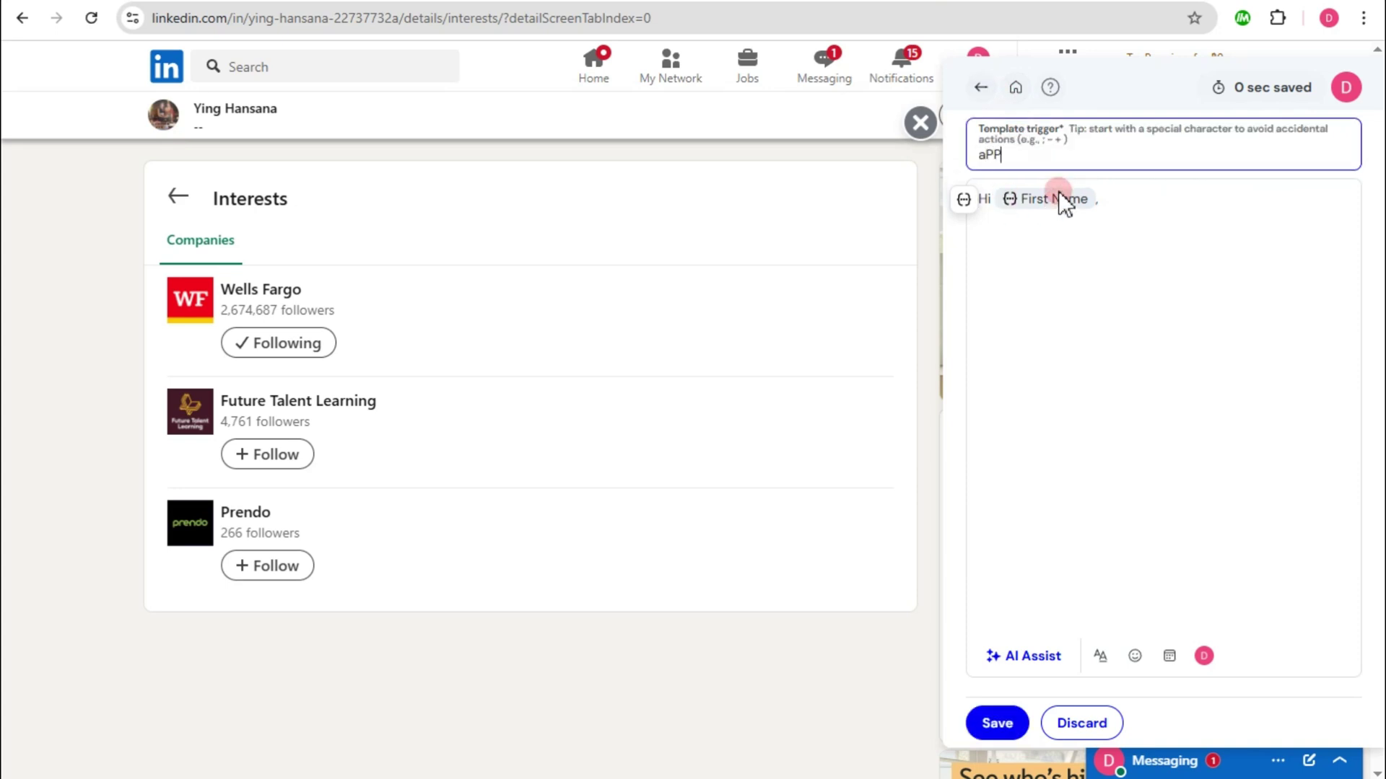
type("LICAN")
key("ctrl+a")
key("BackSpace")
type("APPLIC")
left_click(1011, 258)
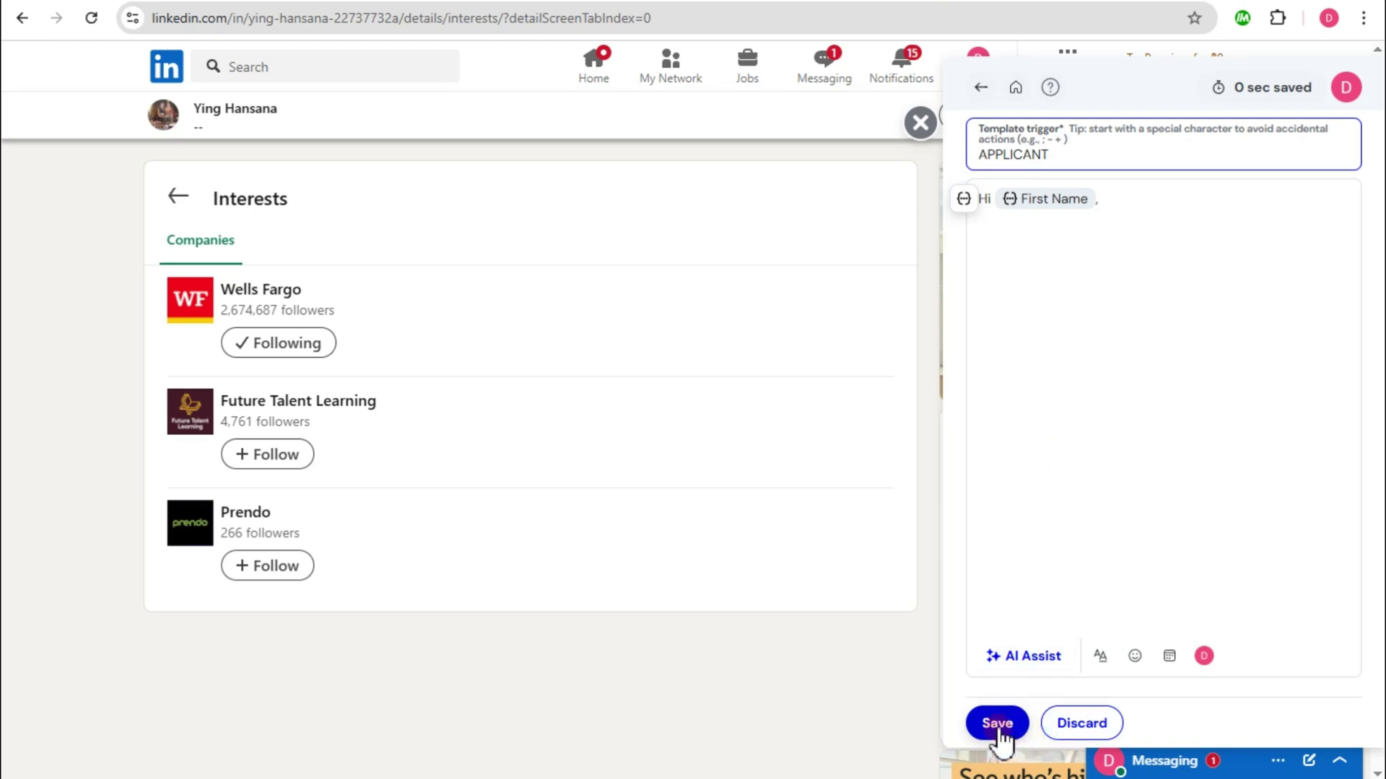
Step: Set the AI Assist writing style to Casual for the APPLICANT template
left_click(1045, 657)
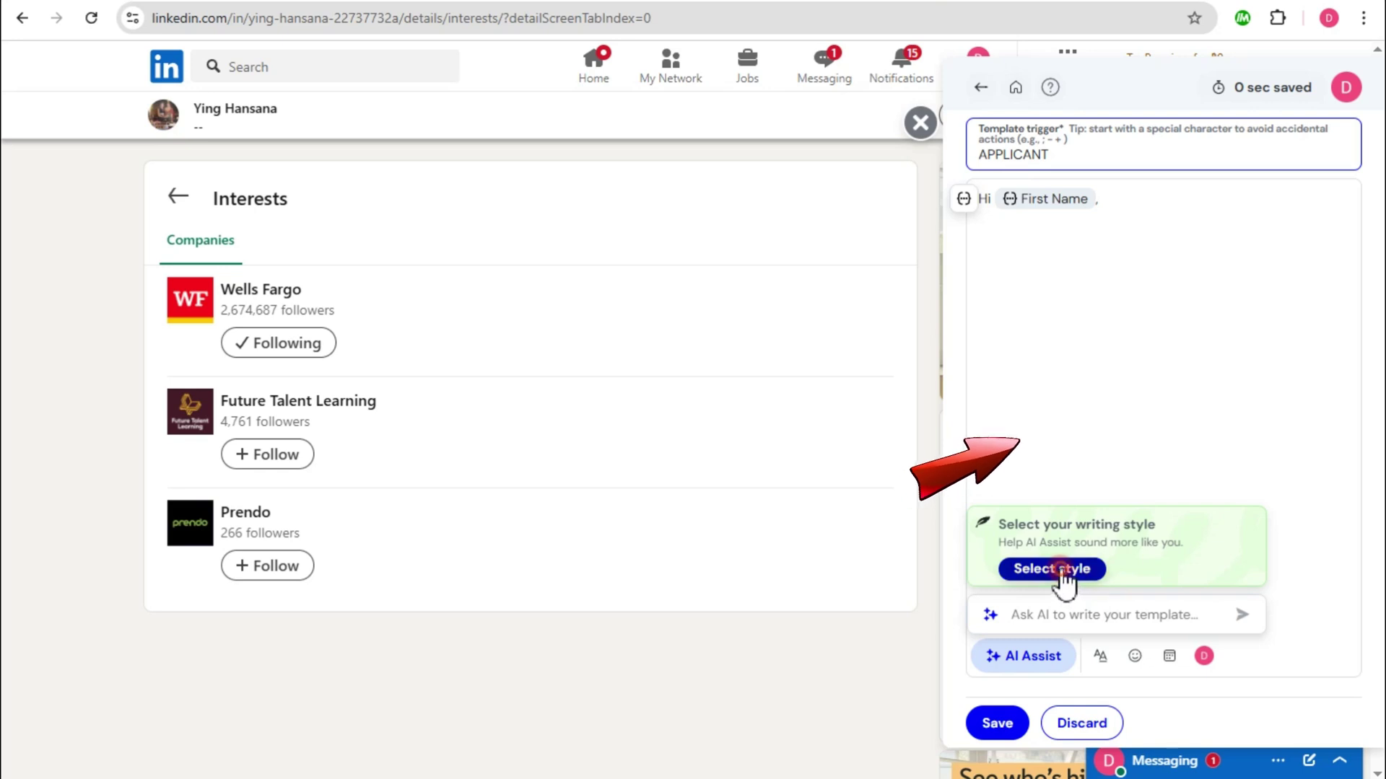
left_click(1068, 572)
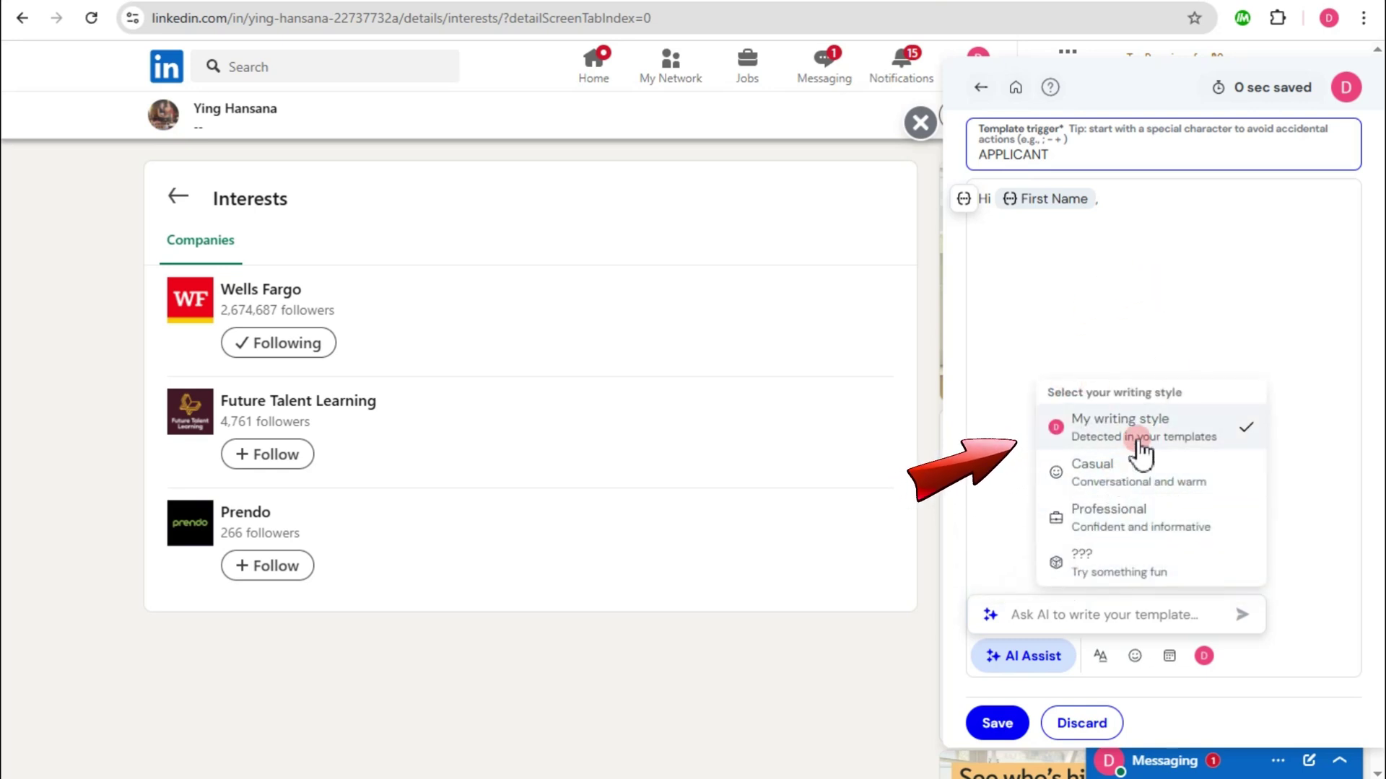
left_click(1095, 471)
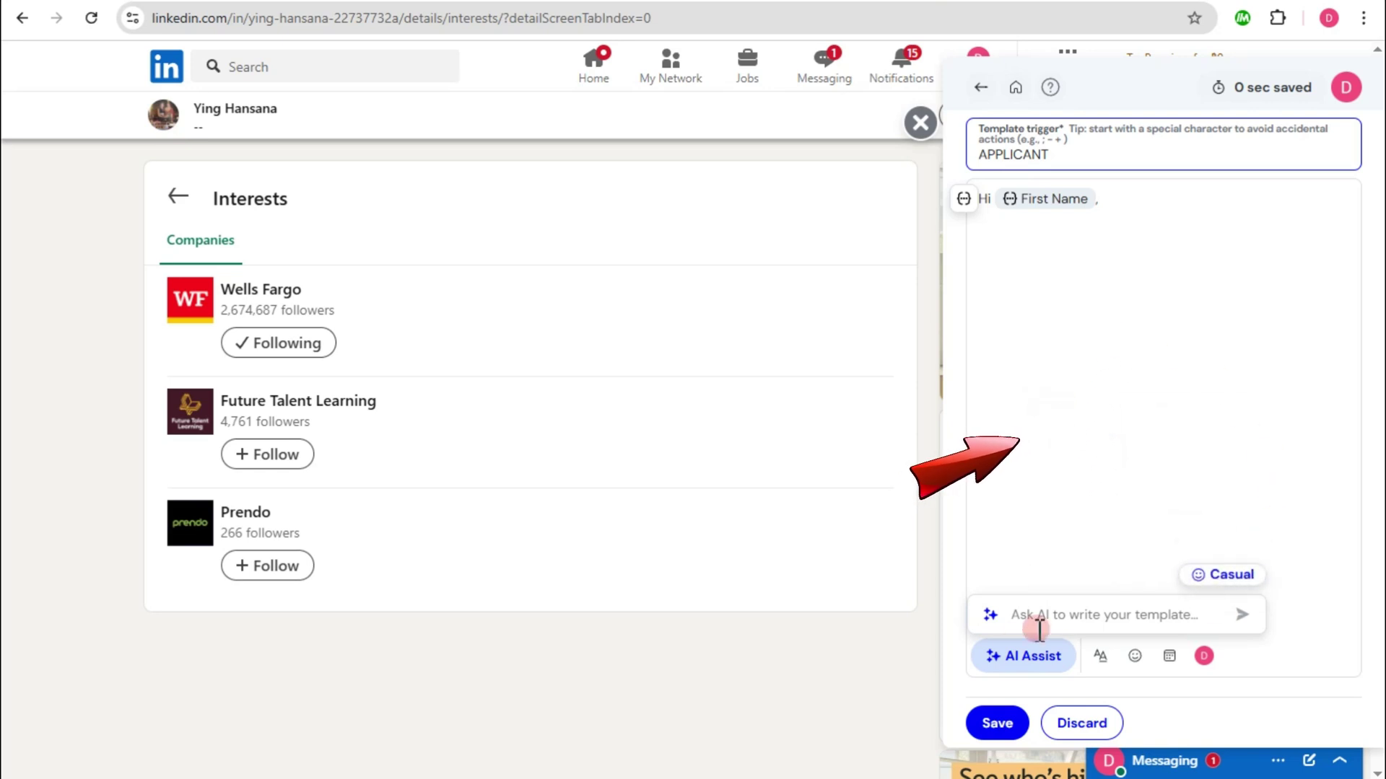
Step: Open the -network template to examine its message and placeholders, save it and close the Magical panel
left_click(1237, 613)
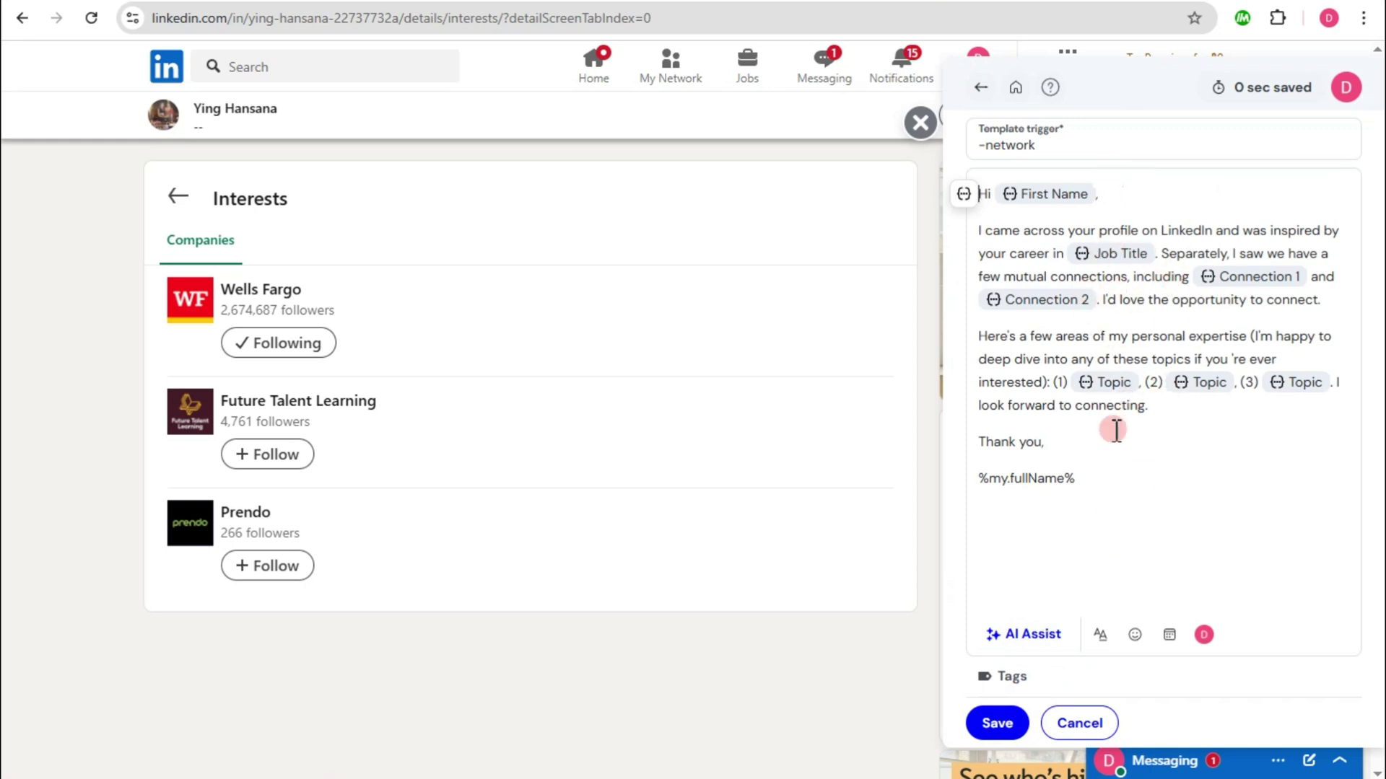
left_click(998, 724)
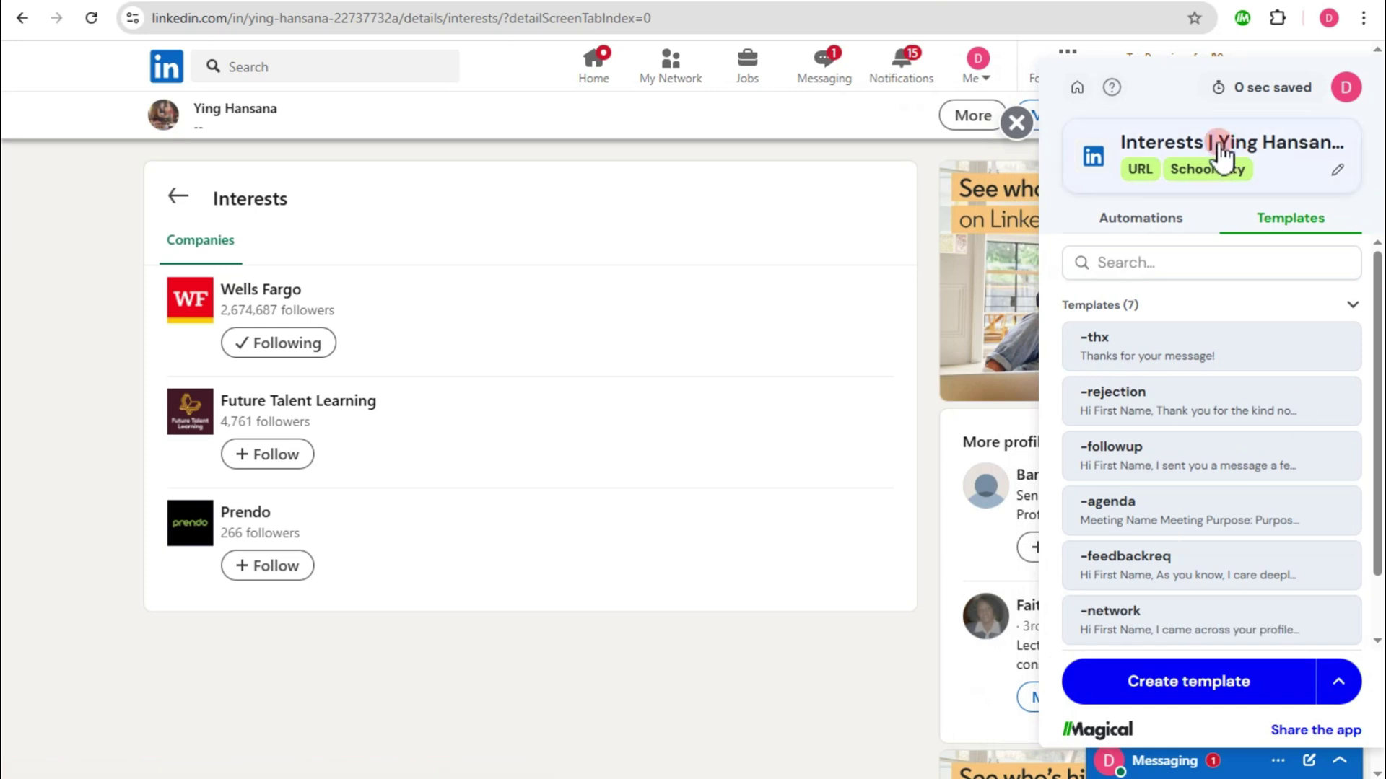
left_click(1016, 123)
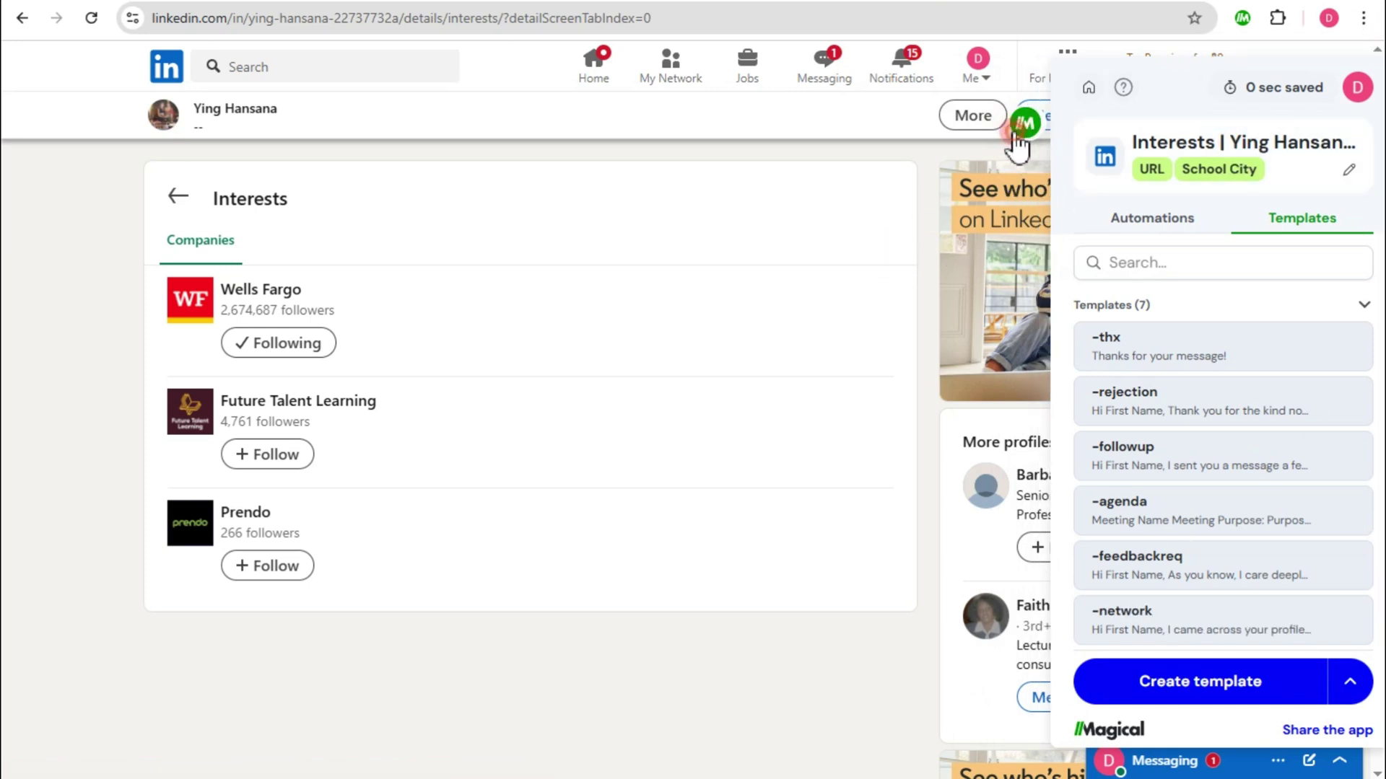
Step: Look over the Interests page, and review the -network template's text once more and save it
scroll(722, 430, "down", 5)
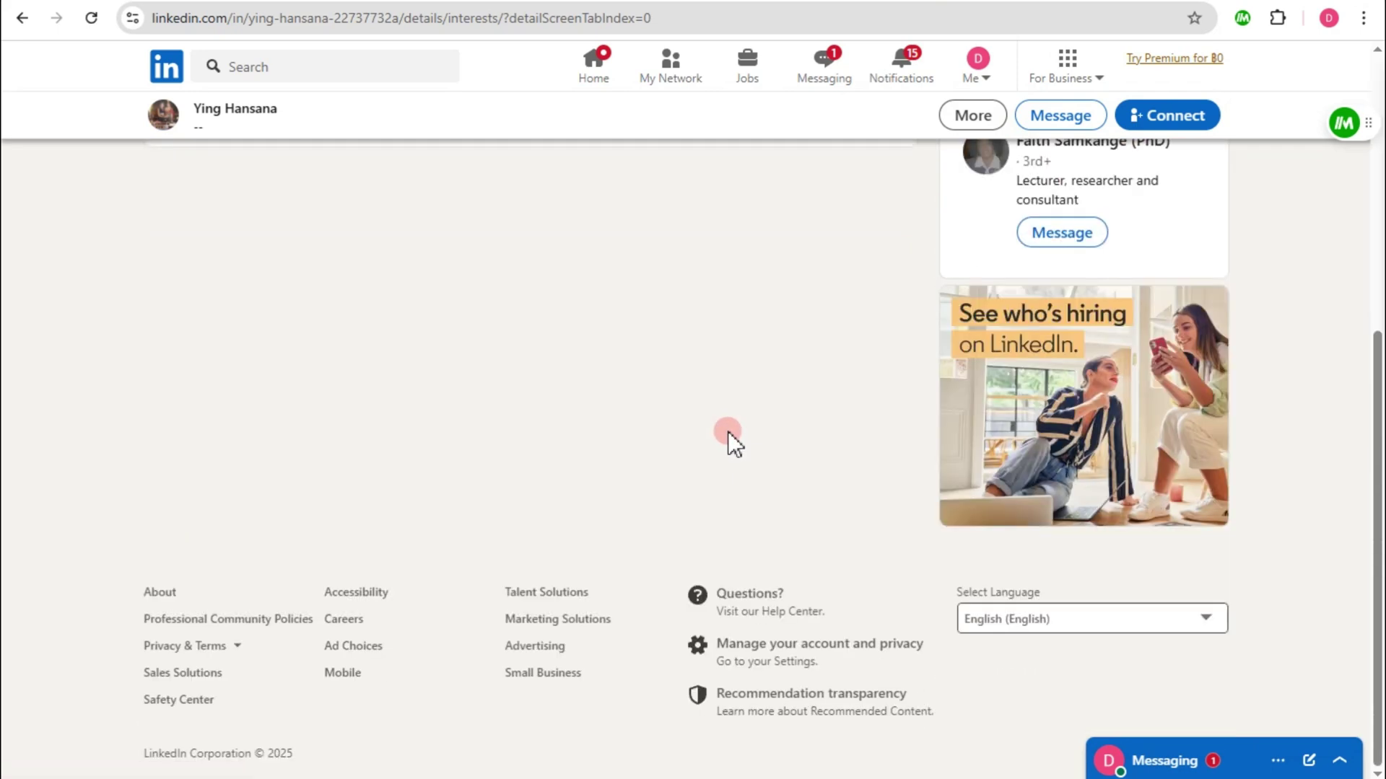
scroll(740, 435, "up", 6)
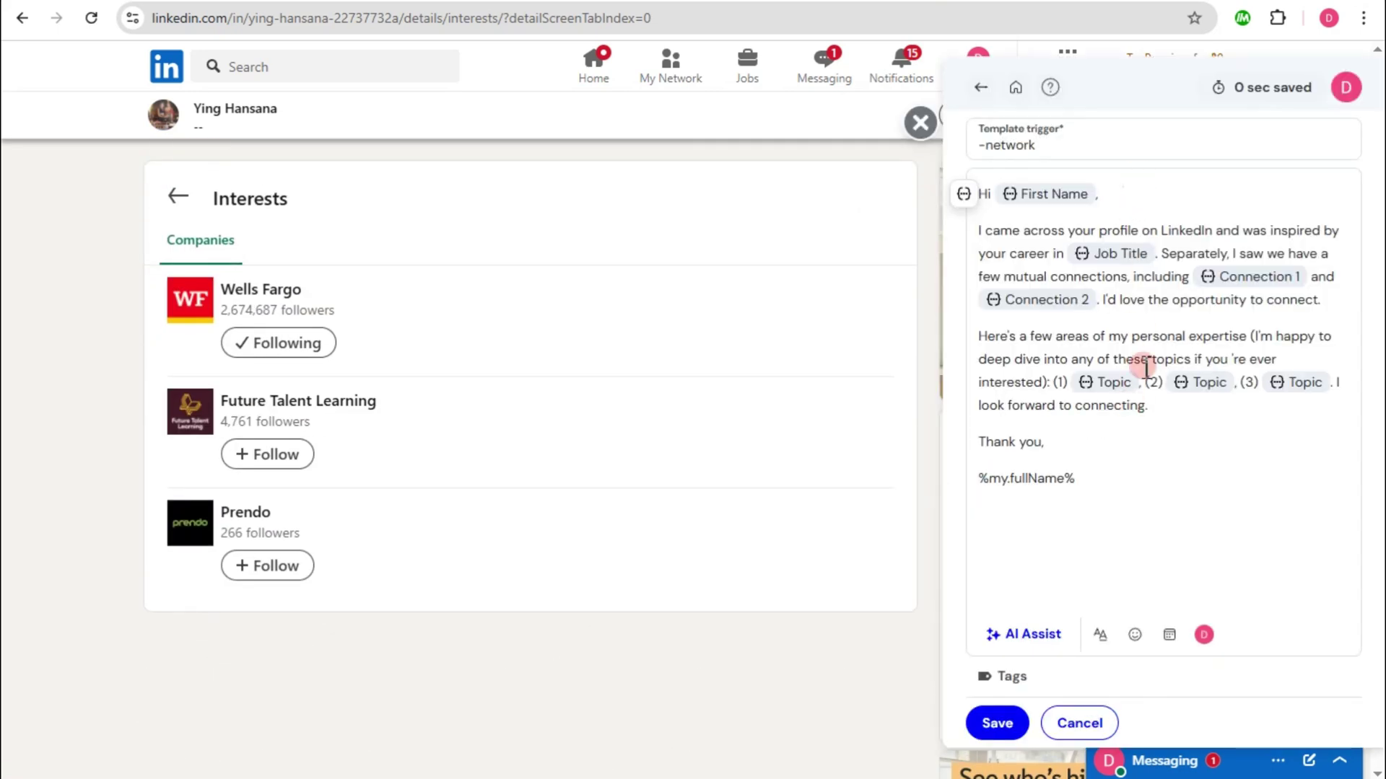
left_click(1000, 723)
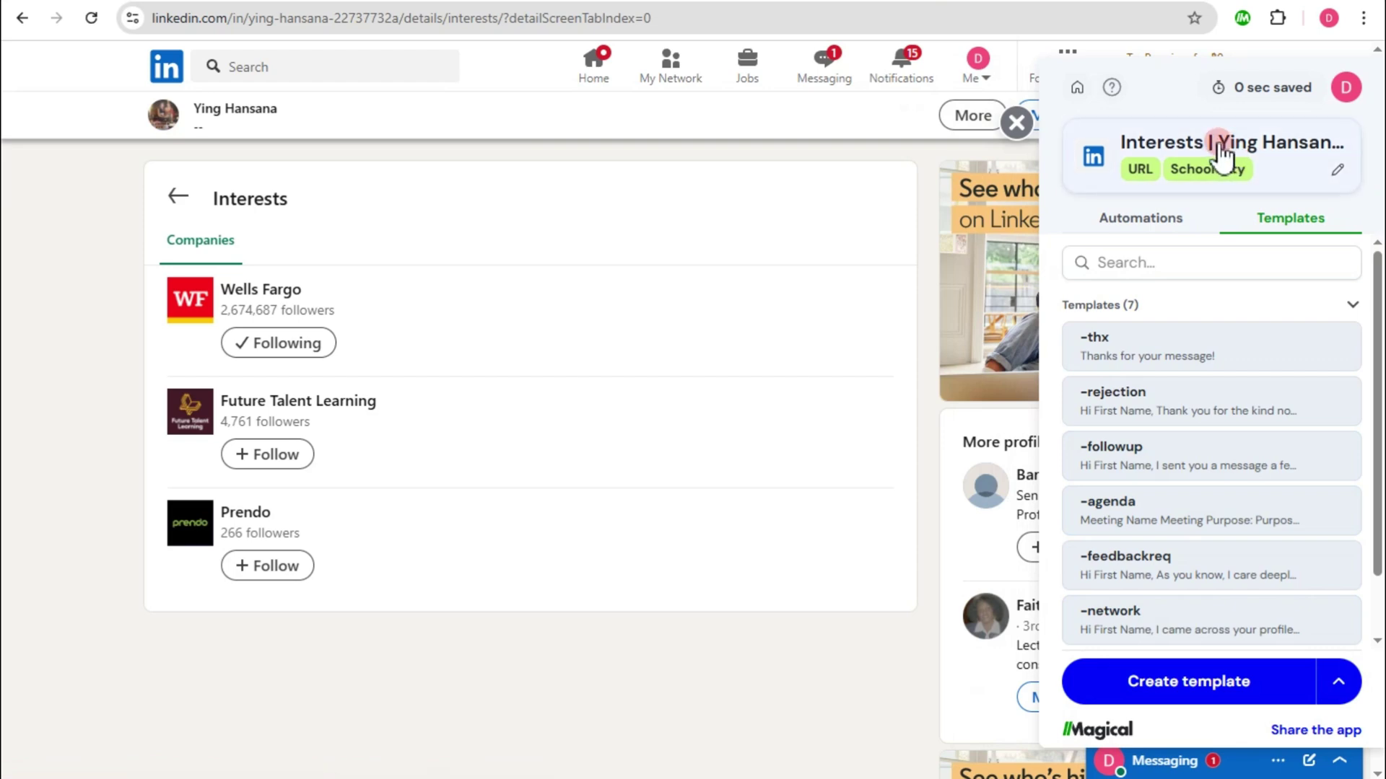
left_click(894, 255)
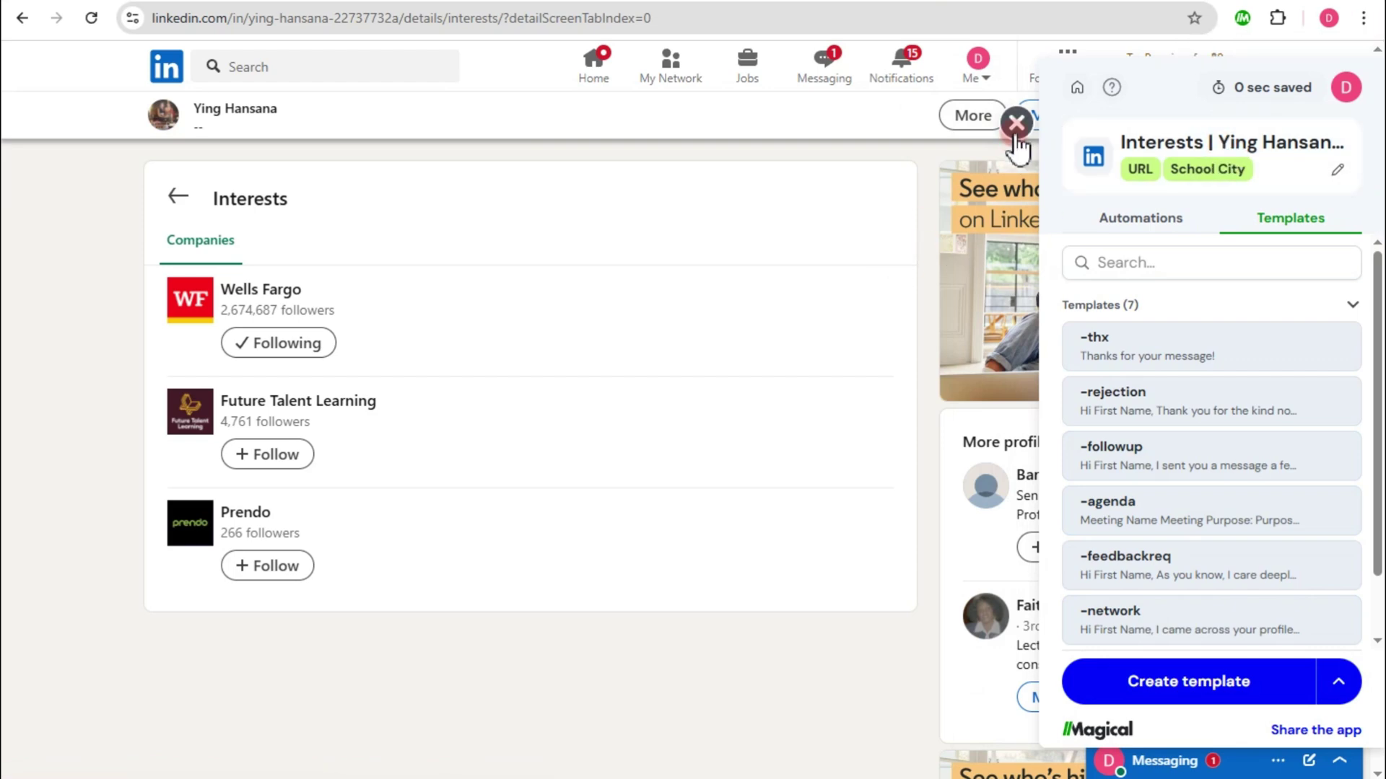